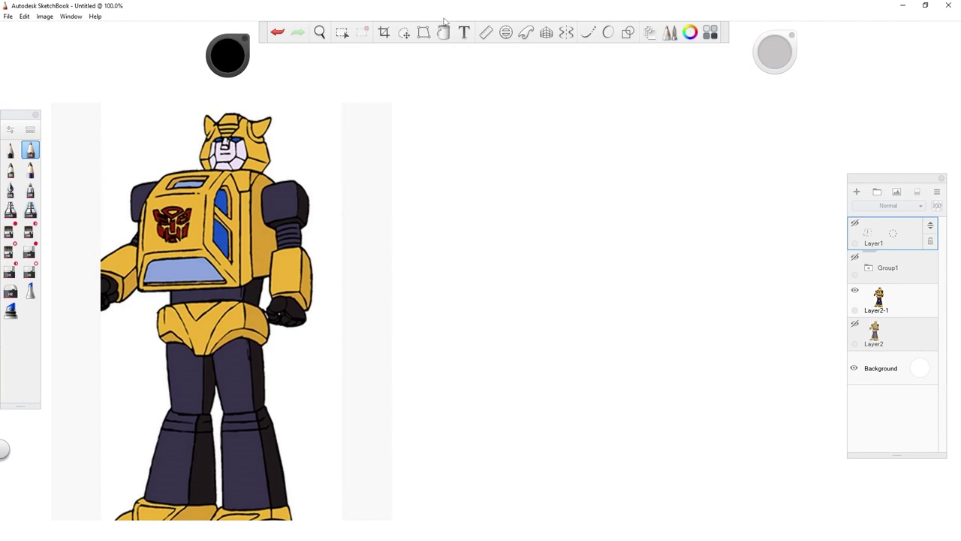
Step: Add a new layer, then pick red and circle the robot's elbow and both knee joints on it
{"action": "key", "text": "space"}
{"action": "left_click_drag", "start_coordinate": [367, 283], "coordinate": [446, 260]}
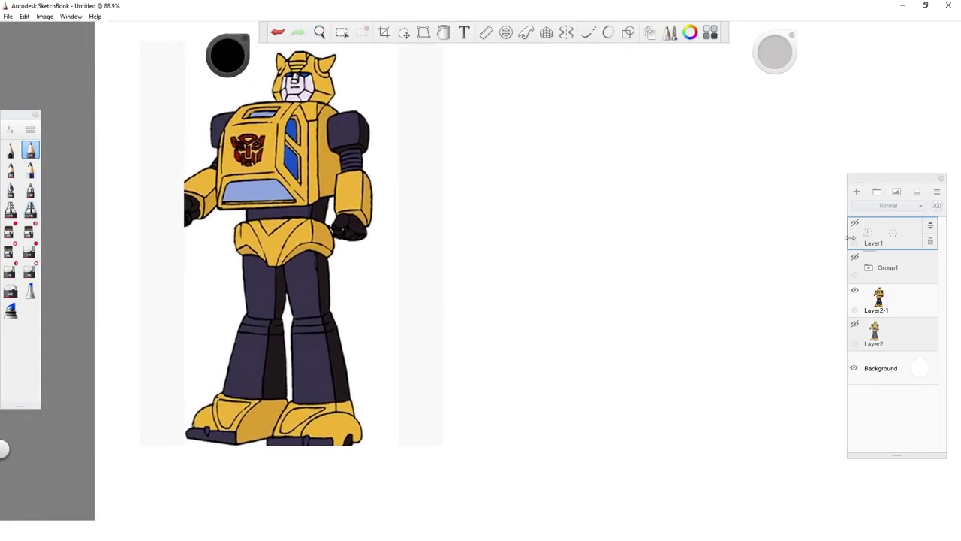
{"action": "key", "text": "ctrl+shift+n"}
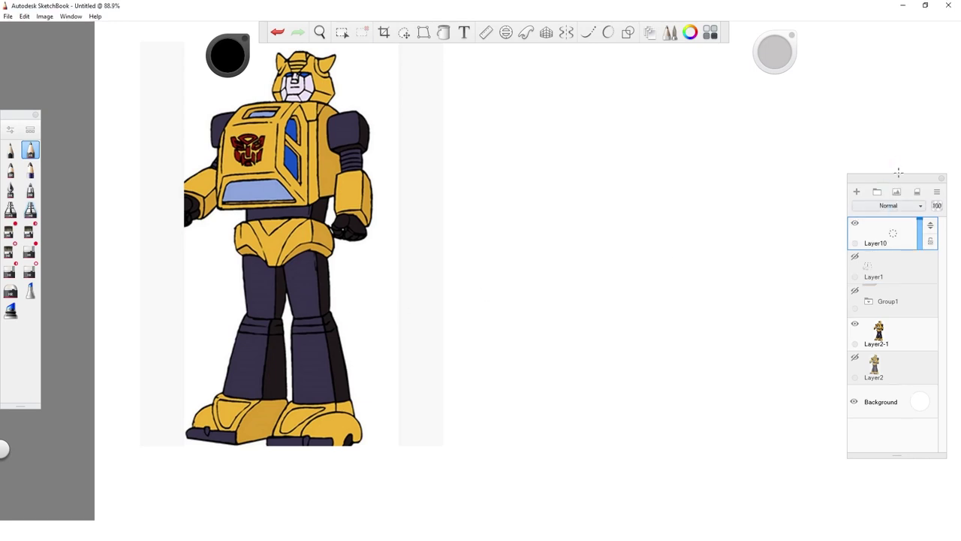
{"action": "left_click", "coordinate": [231, 66]}
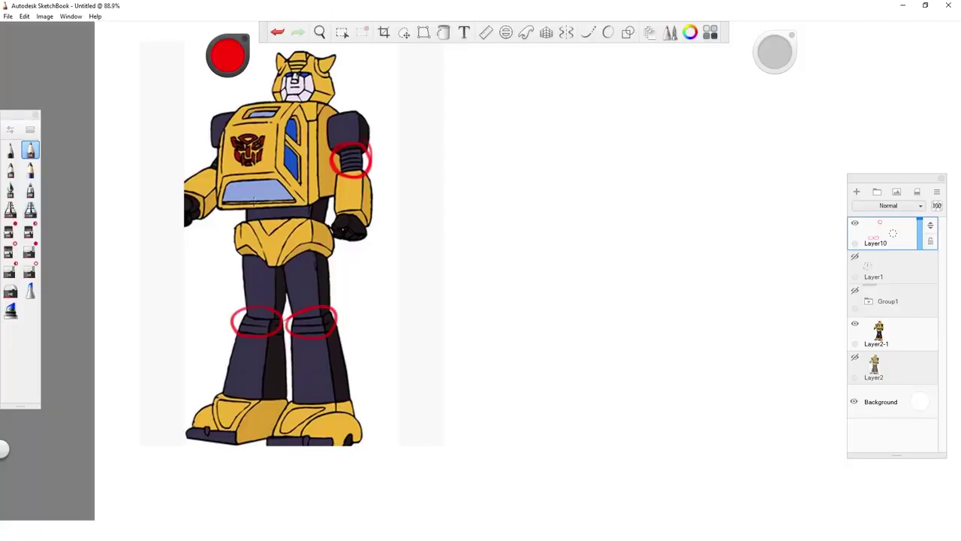
Step: Clear the red circles from the new layer and show Layer1 with the leg and foot sketch
{"action": "key", "text": "Delete"}
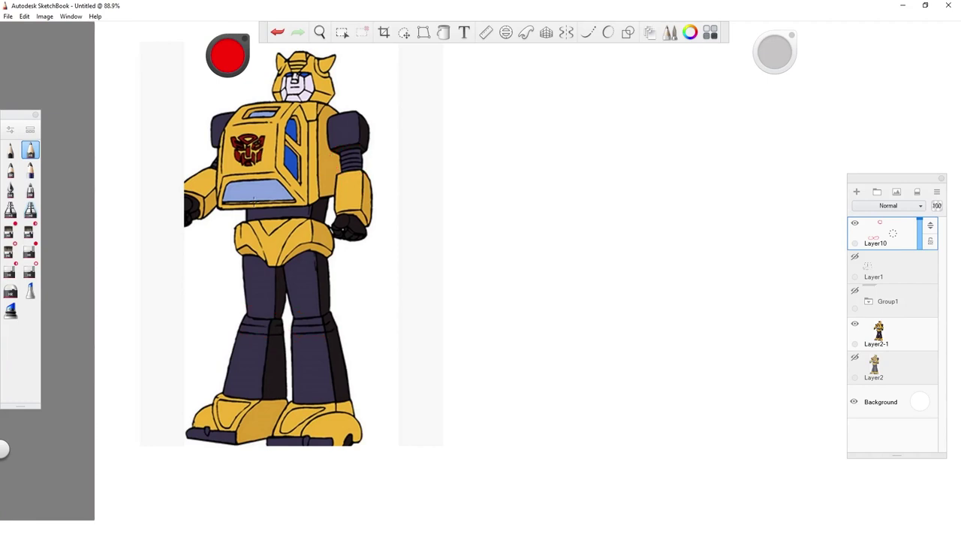
{"action": "left_click", "coordinate": [856, 259]}
{"action": "key", "text": "space"}
{"action": "mouse_move", "coordinate": [526, 420]}
{"action": "left_mouse_down"}
{"action": "mouse_move", "coordinate": [538, 202]}
{"action": "mouse_move", "coordinate": [528, 155]}
{"action": "left_mouse_up"}
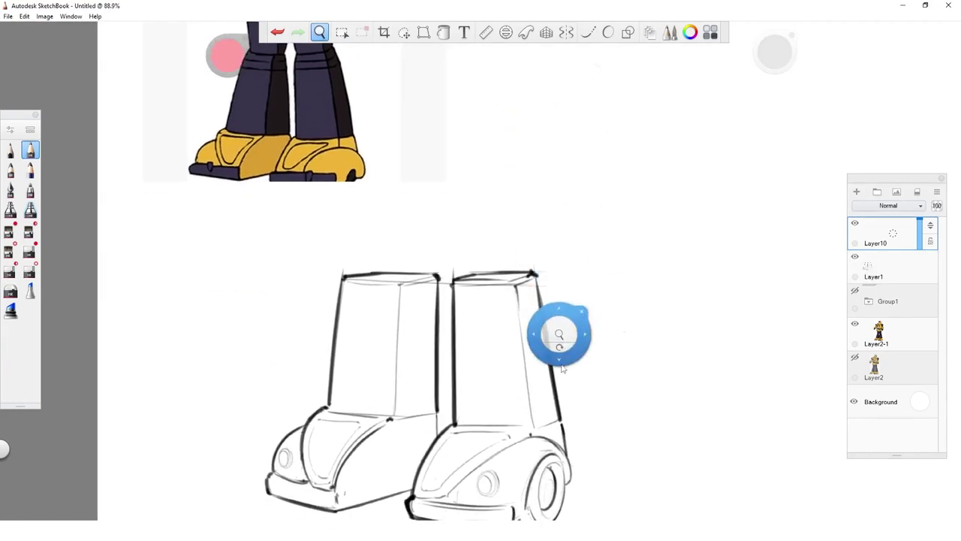
{"action": "left_click_drag", "start_coordinate": [561, 356], "coordinate": [507, 306]}
{"action": "left_click_drag", "start_coordinate": [520, 358], "coordinate": [508, 383]}
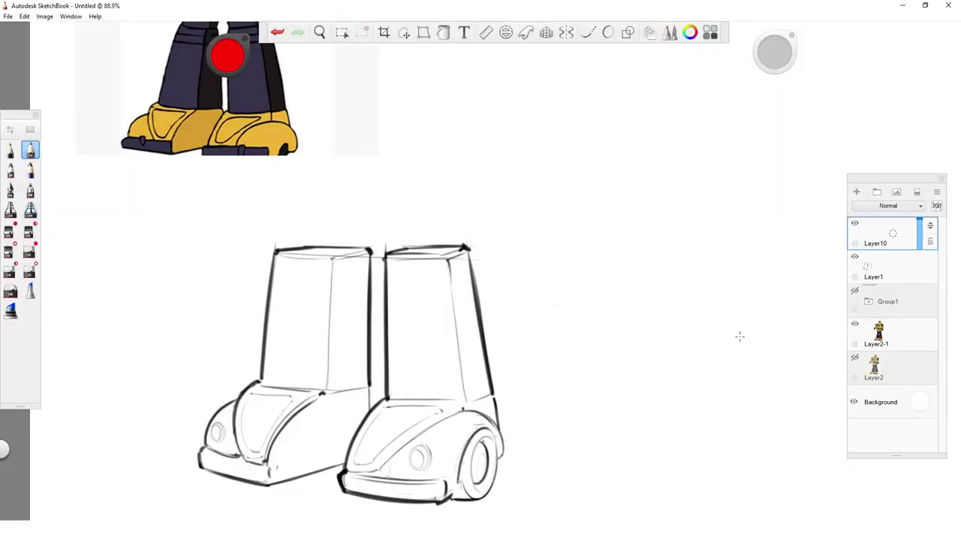
Step: Show Group1 with the vehicle reference images and bring the whole canvas into view
{"action": "left_click", "coordinate": [854, 291]}
{"action": "key", "text": "space"}
{"action": "left_click_drag", "start_coordinate": [582, 279], "coordinate": [582, 276]}
{"action": "left_click_drag", "start_coordinate": [912, 459], "coordinate": [589, 396]}
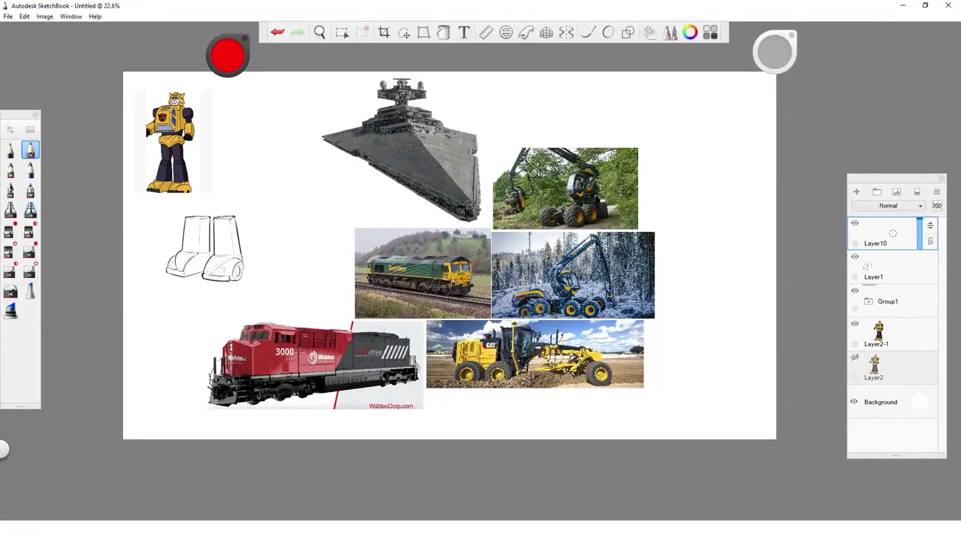
Step: Examine the surface and mechanical detail on the grey spaceship, forestry harvester and Freightliner locomotive references
{"action": "key", "text": "space"}
{"action": "left_click_drag", "start_coordinate": [446, 158], "coordinate": [518, 63]}
{"action": "left_click_drag", "start_coordinate": [518, 64], "coordinate": [568, 202]}
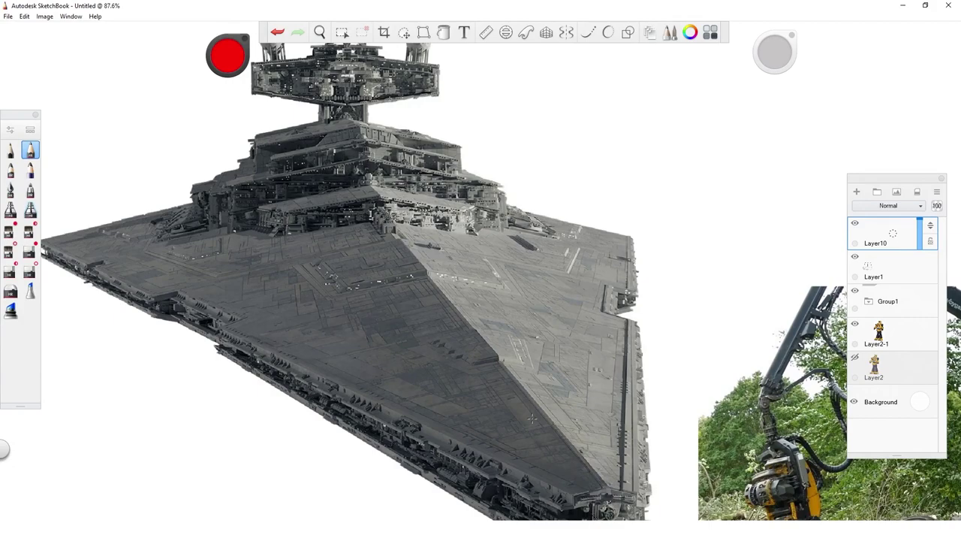
{"action": "scroll", "coordinate": [370, 107], "scroll_direction": "up", "scroll_amount": 3}
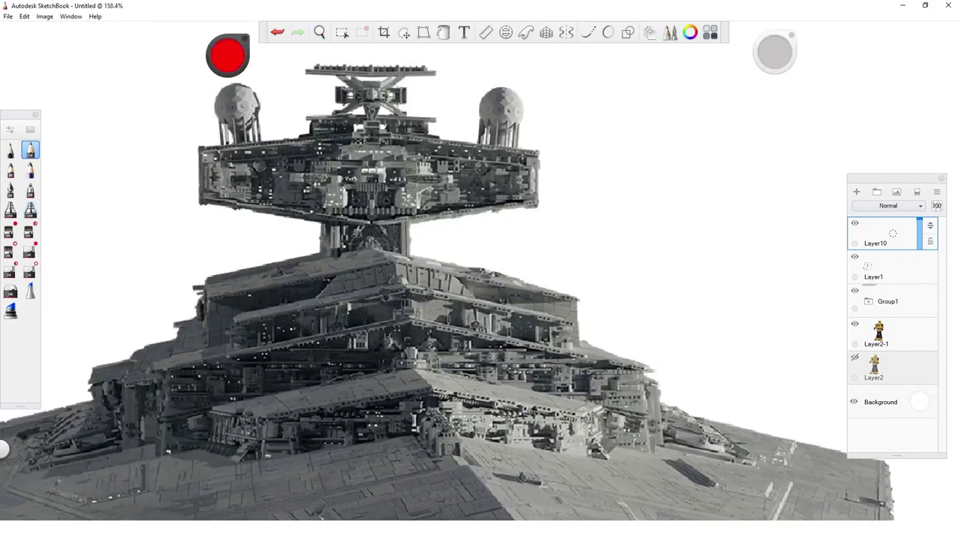
{"action": "left_click_drag", "start_coordinate": [327, 517], "coordinate": [428, 216]}
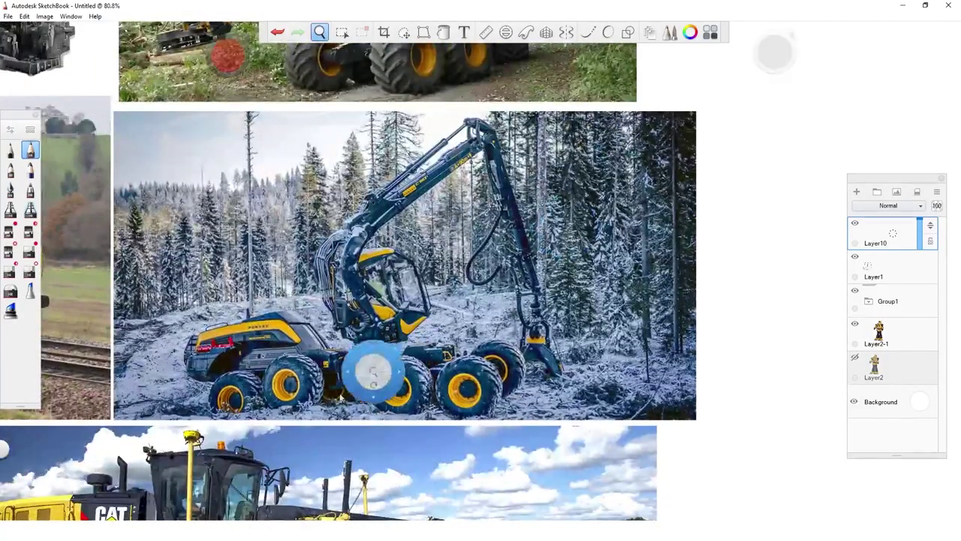
{"action": "mouse_move", "coordinate": [341, 397]}
{"action": "left_mouse_down"}
{"action": "mouse_move", "coordinate": [450, 349]}
{"action": "mouse_move", "coordinate": [444, 518]}
{"action": "left_mouse_up"}
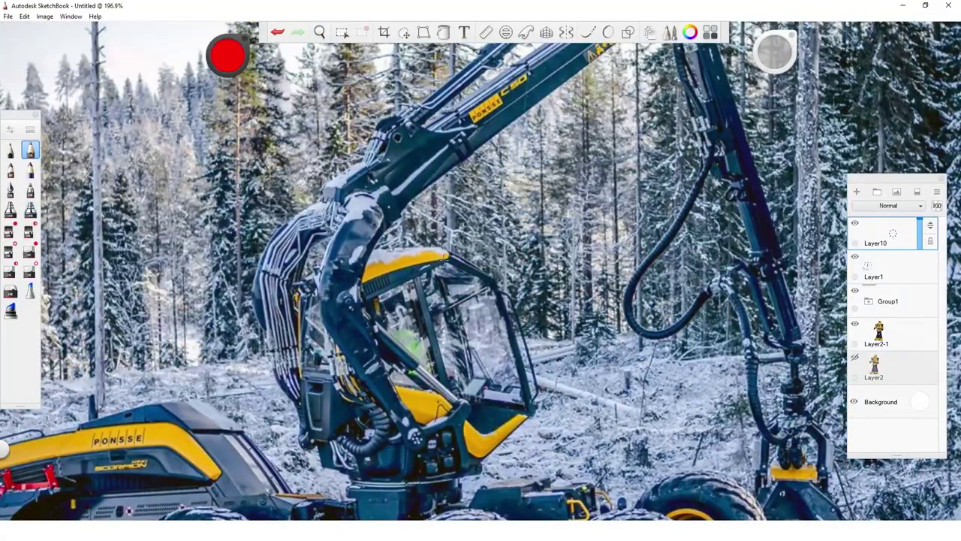
{"action": "left_click_drag", "start_coordinate": [443, 259], "coordinate": [346, 296]}
{"action": "left_click_drag", "start_coordinate": [301, 328], "coordinate": [563, 335]}
{"action": "mouse_move", "coordinate": [150, 503]}
{"action": "left_mouse_down"}
{"action": "mouse_move", "coordinate": [353, 423]}
{"action": "mouse_move", "coordinate": [414, 410]}
{"action": "left_mouse_up"}
{"action": "left_click_drag", "start_coordinate": [594, 322], "coordinate": [568, 329]}
{"action": "left_click_drag", "start_coordinate": [498, 362], "coordinate": [558, 364]}
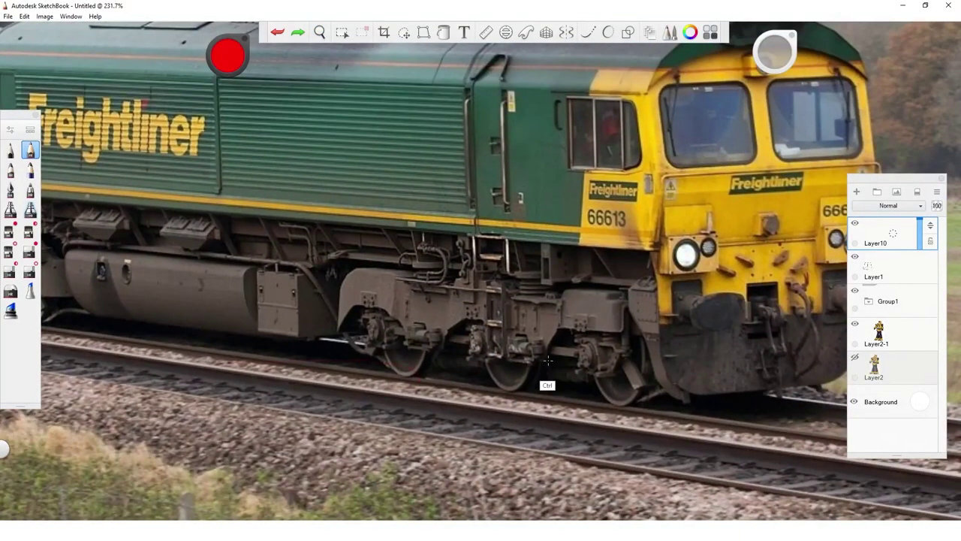
Step: Examine the panels, vents and rivets on the red Wabtec locomotive and the yellow CAT grader references
{"action": "left_click_drag", "start_coordinate": [530, 350], "coordinate": [595, 403]}
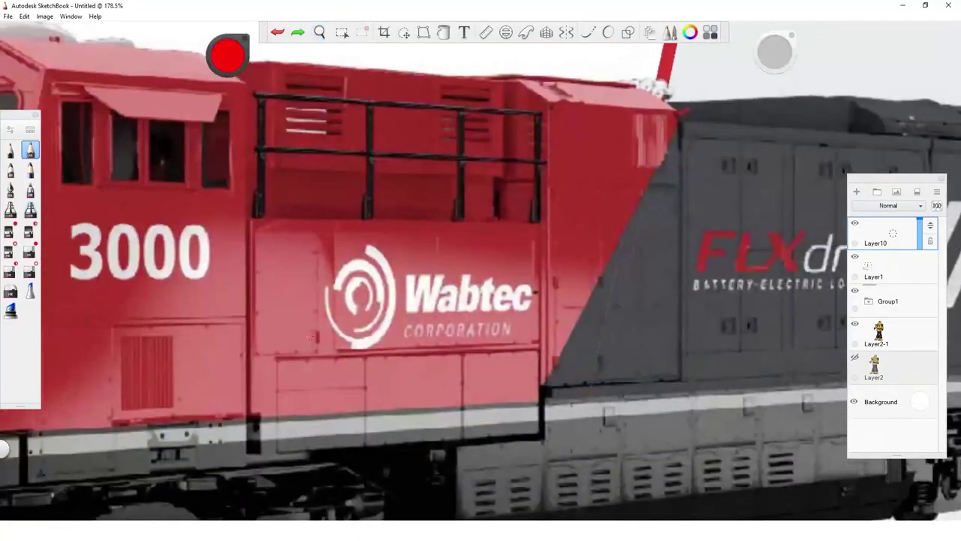
{"action": "key", "text": "space"}
{"action": "left_click_drag", "start_coordinate": [402, 376], "coordinate": [577, 314]}
{"action": "key", "text": "space"}
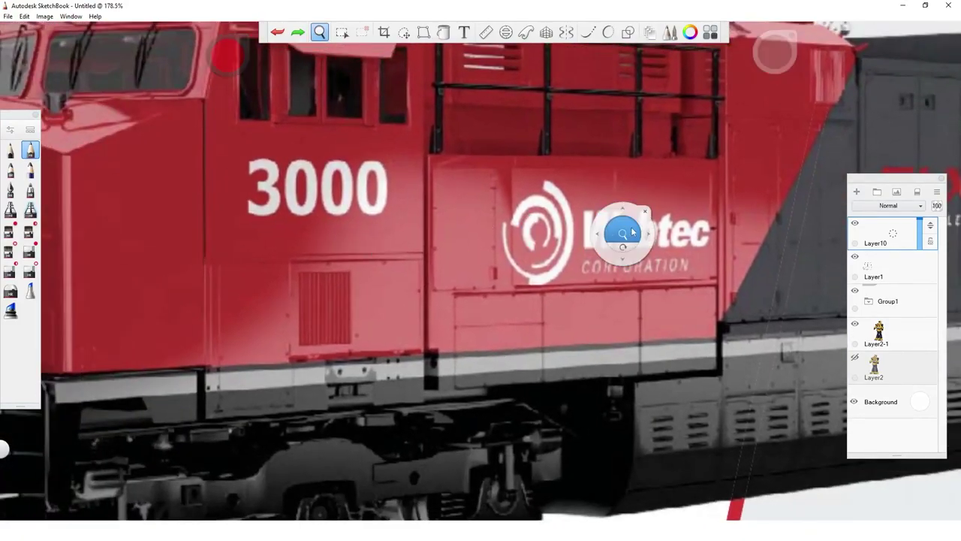
{"action": "mouse_move", "coordinate": [625, 229]}
{"action": "left_mouse_down"}
{"action": "mouse_move", "coordinate": [647, 306]}
{"action": "mouse_move", "coordinate": [168, 301]}
{"action": "left_mouse_up"}
{"action": "left_click_drag", "start_coordinate": [623, 349], "coordinate": [205, 394]}
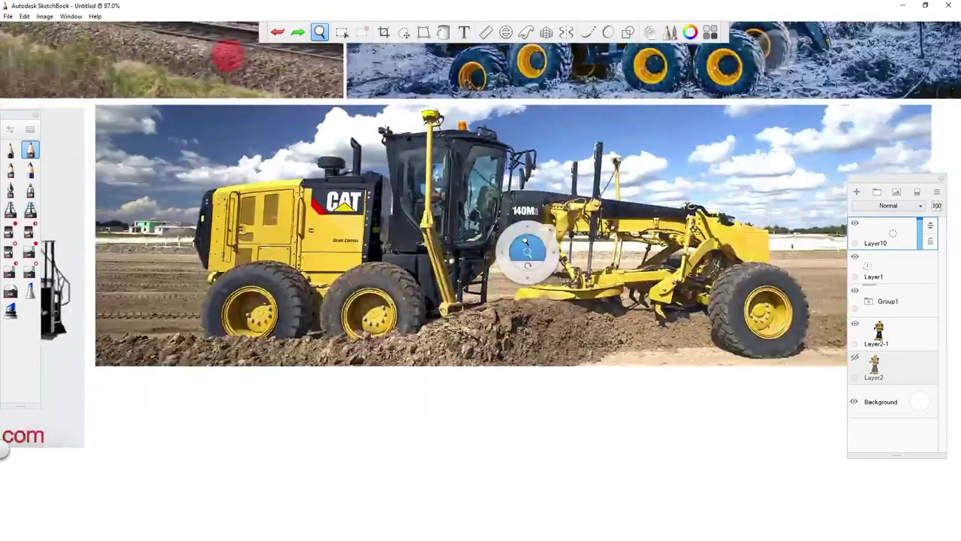
{"action": "left_click_drag", "start_coordinate": [526, 252], "coordinate": [582, 269]}
{"action": "mouse_move", "coordinate": [616, 306]}
{"action": "left_mouse_down"}
{"action": "mouse_move", "coordinate": [587, 321]}
{"action": "mouse_move", "coordinate": [648, 299]}
{"action": "left_mouse_up"}
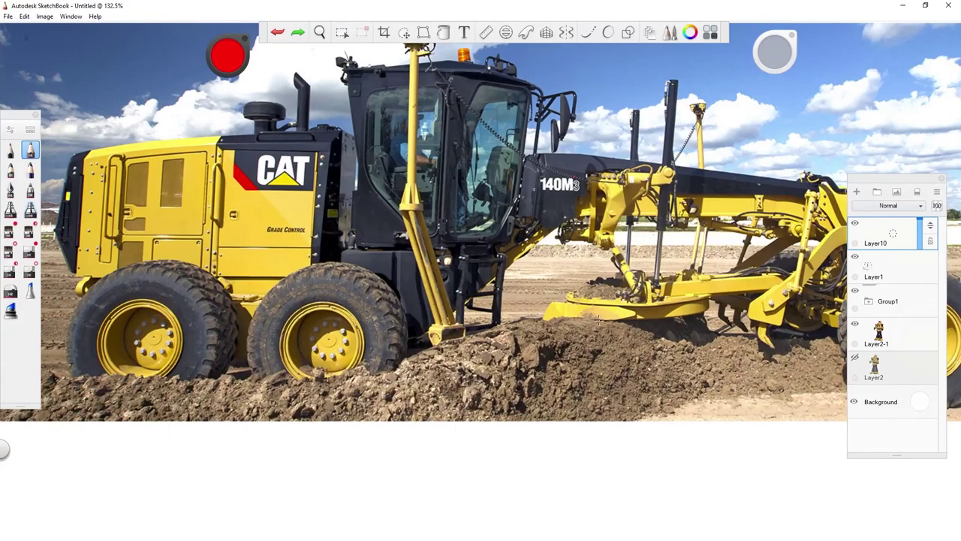
{"action": "key", "text": "space"}
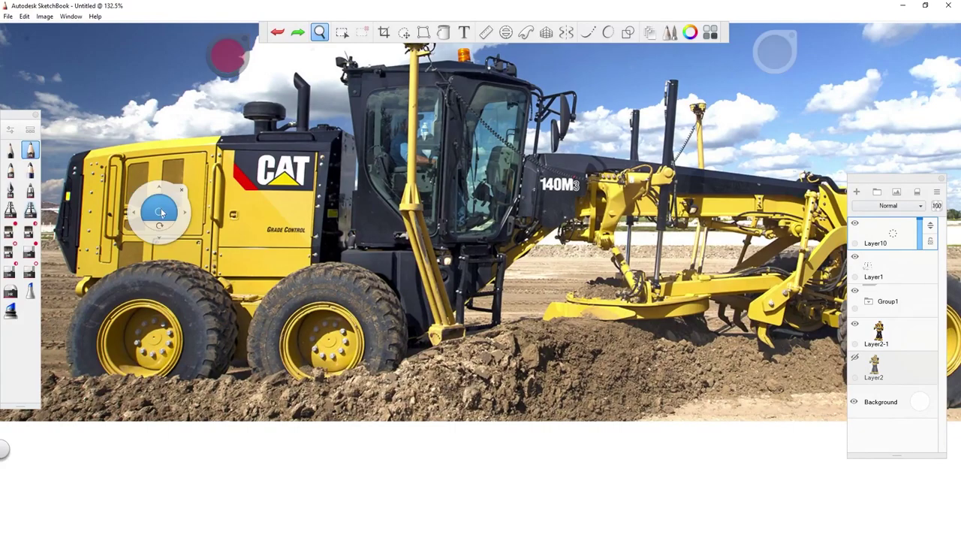
{"action": "left_click_drag", "start_coordinate": [160, 213], "coordinate": [198, 207]}
{"action": "left_click_drag", "start_coordinate": [124, 248], "coordinate": [219, 273]}
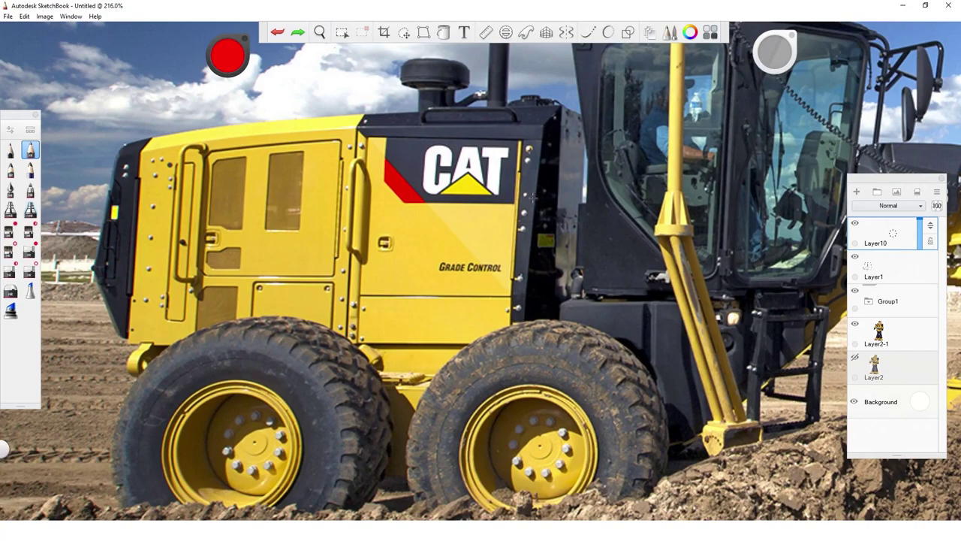
{"action": "key", "text": "space"}
{"action": "left_click_drag", "start_coordinate": [507, 224], "coordinate": [395, 239]}
{"action": "left_click_drag", "start_coordinate": [482, 242], "coordinate": [628, 394]}
Step: Return to the leg sketch and set the brush color to black
{"action": "key", "text": "space"}
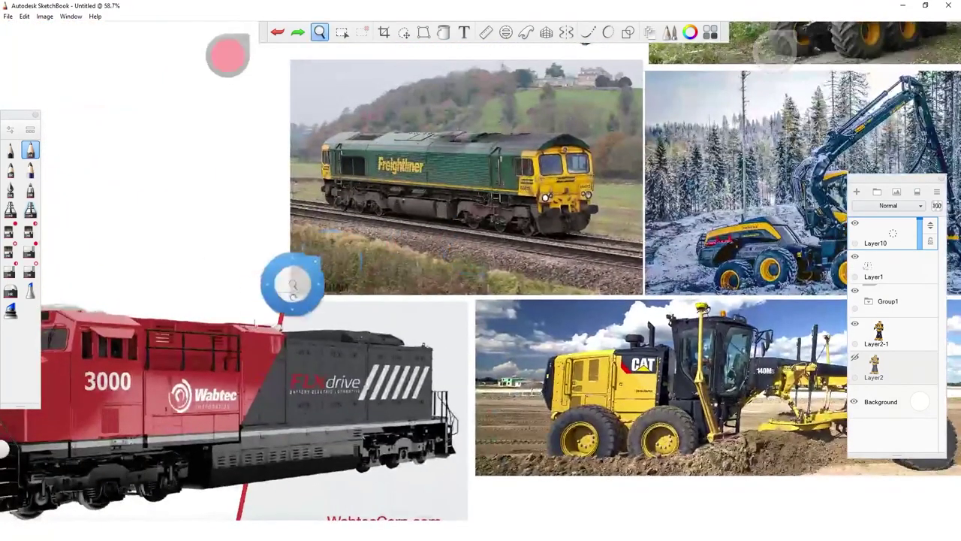
{"action": "left_click_drag", "start_coordinate": [293, 284], "coordinate": [744, 310]}
{"action": "left_click_drag", "start_coordinate": [371, 361], "coordinate": [332, 343]}
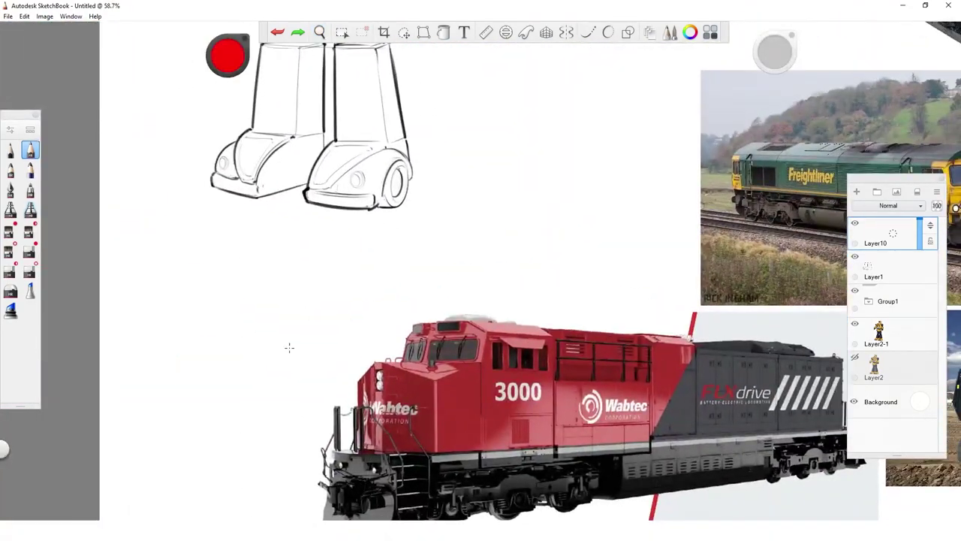
{"action": "key", "text": "space"}
{"action": "left_click_drag", "start_coordinate": [324, 103], "coordinate": [391, 105]}
{"action": "left_click_drag", "start_coordinate": [385, 124], "coordinate": [427, 232]}
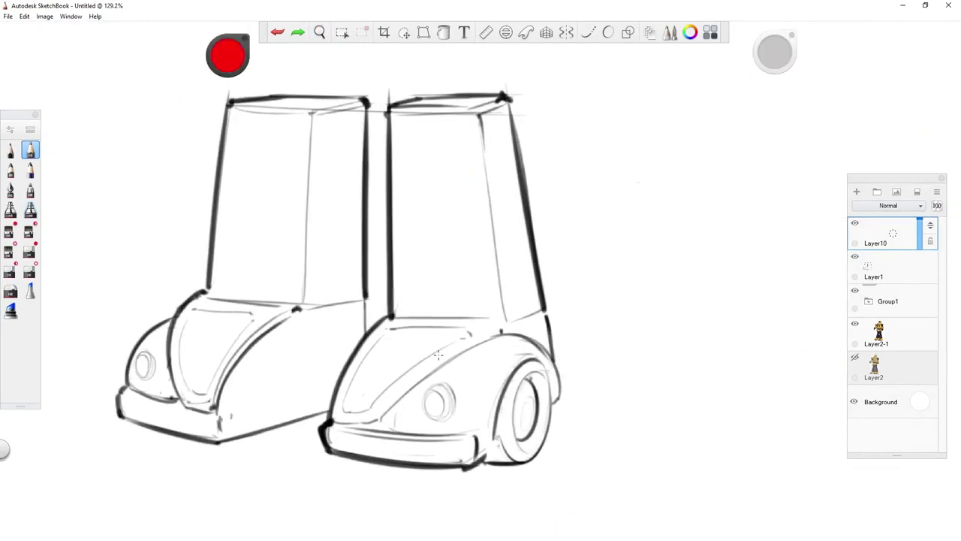
{"action": "left_click_drag", "start_coordinate": [228, 55], "coordinate": [226, 497]}
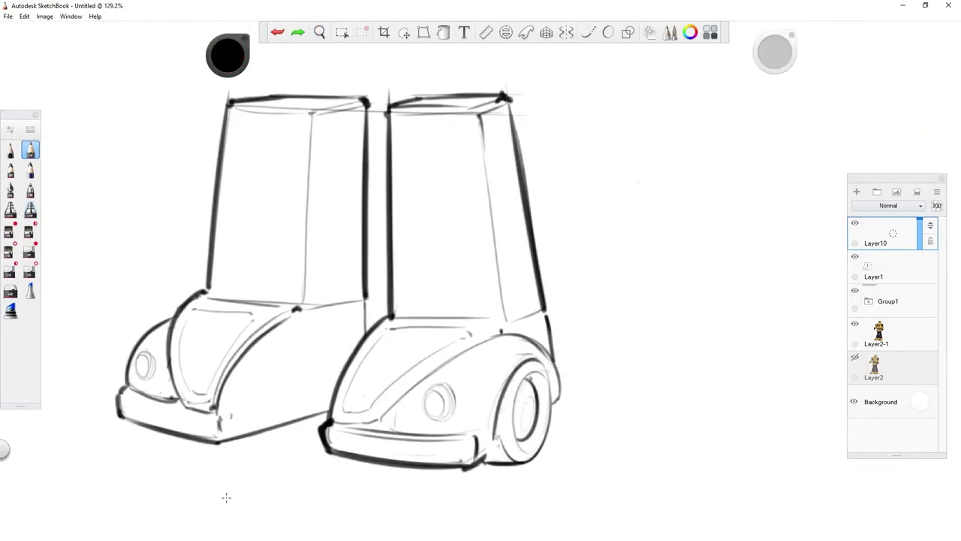
Step: Duplicate Layer1 and hide the original layer
{"action": "left_click", "coordinate": [893, 267]}
{"action": "mouse_move", "coordinate": [893, 270]}
{"action": "left_mouse_down"}
{"action": "mouse_move", "coordinate": [895, 231]}
{"action": "mouse_move", "coordinate": [877, 249]}
{"action": "left_mouse_up"}
{"action": "left_click", "coordinate": [854, 293]}
Step: Erase the lower end of the left leg's outline where it meets the foot
{"action": "key", "text": "space"}
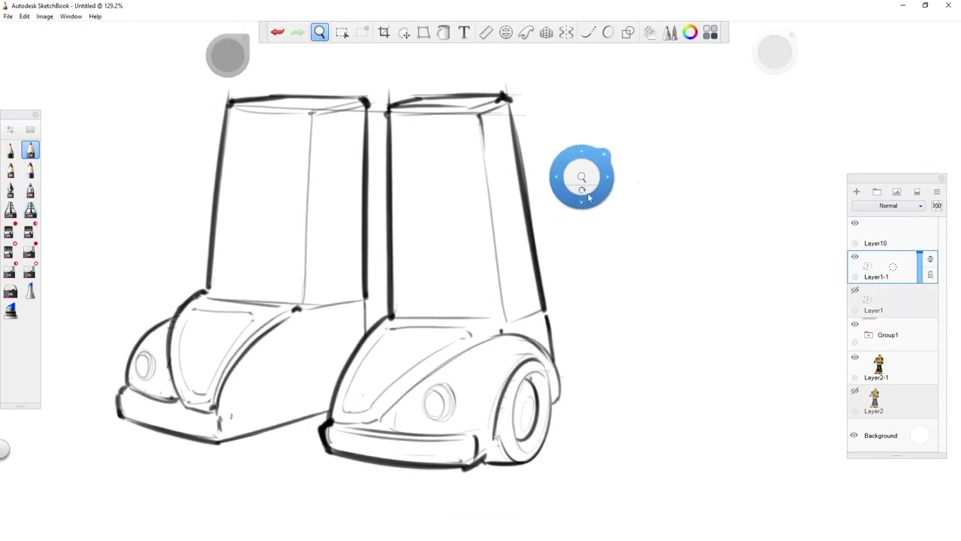
{"action": "mouse_move", "coordinate": [581, 177]}
{"action": "left_mouse_down"}
{"action": "mouse_move", "coordinate": [587, 190]}
{"action": "mouse_move", "coordinate": [601, 176]}
{"action": "mouse_move", "coordinate": [367, 282]}
{"action": "left_mouse_up"}
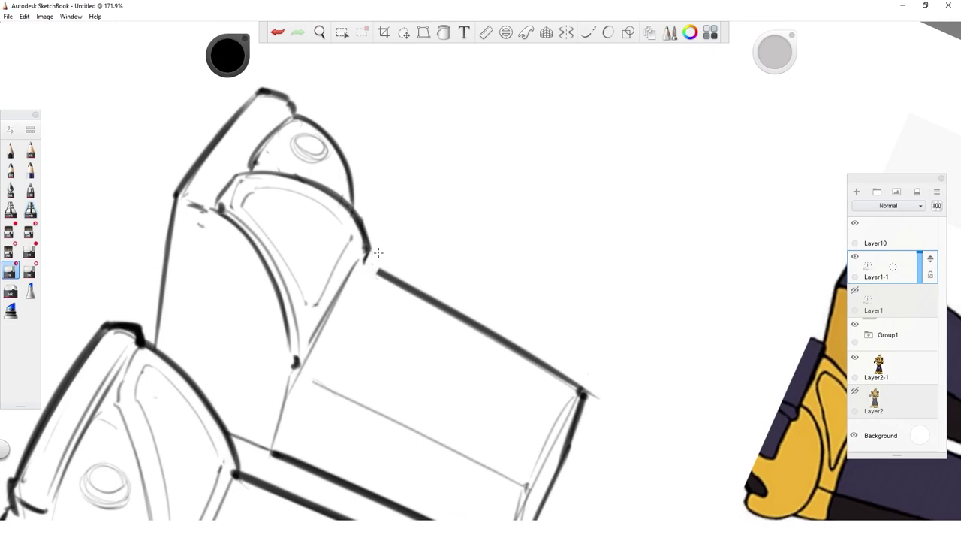
{"action": "key", "text": "s"}
{"action": "mouse_move", "coordinate": [302, 359]}
{"action": "left_mouse_down"}
{"action": "mouse_move", "coordinate": [366, 255]}
{"action": "mouse_move", "coordinate": [332, 313]}
{"action": "left_mouse_up"}
Step: Sketch a simplified side-view leg diagram beside the robot legs, with circles for the joints and a tapered shin and foot
{"action": "key", "text": "space"}
{"action": "mouse_move", "coordinate": [606, 267]}
{"action": "left_mouse_down"}
{"action": "mouse_move", "coordinate": [617, 266]}
{"action": "mouse_move", "coordinate": [628, 316]}
{"action": "mouse_move", "coordinate": [549, 125]}
{"action": "mouse_move", "coordinate": [480, 110]}
{"action": "mouse_move", "coordinate": [140, 126]}
{"action": "left_mouse_up"}
{"action": "mouse_move", "coordinate": [489, 206]}
{"action": "left_mouse_down"}
{"action": "mouse_move", "coordinate": [500, 303]}
{"action": "mouse_move", "coordinate": [511, 205]}
{"action": "mouse_move", "coordinate": [508, 280]}
{"action": "mouse_move", "coordinate": [495, 182]}
{"action": "mouse_move", "coordinate": [499, 202]}
{"action": "left_mouse_up"}
{"action": "mouse_move", "coordinate": [499, 315]}
{"action": "left_mouse_down"}
{"action": "mouse_move", "coordinate": [495, 325]}
{"action": "mouse_move", "coordinate": [501, 312]}
{"action": "left_mouse_up"}
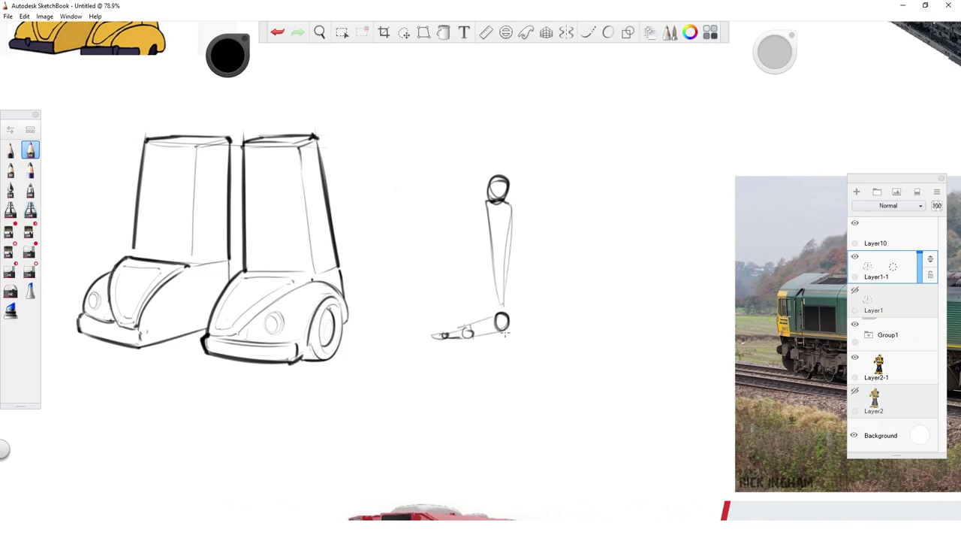
{"action": "key", "text": "space"}
{"action": "left_click_drag", "start_coordinate": [491, 336], "coordinate": [658, 355]}
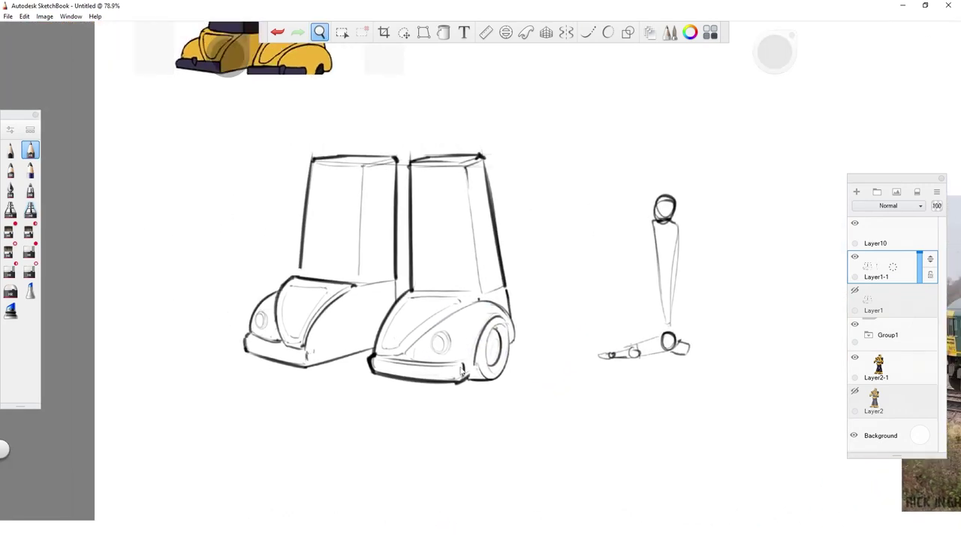
Step: Lasso the simplified leg diagram and cut it from the layer
{"action": "key", "text": "space"}
{"action": "key", "text": "m"}
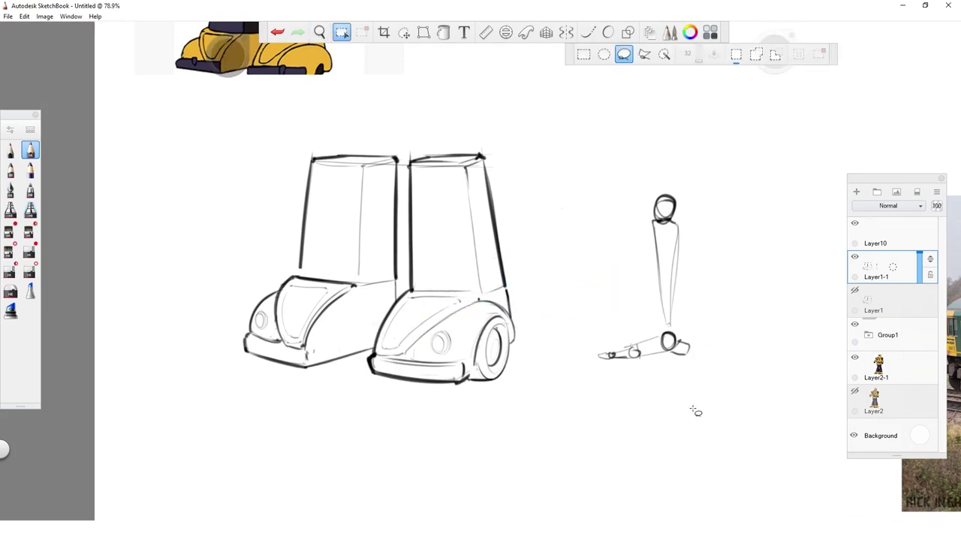
{"action": "key", "text": "ctrl+x"}
Step: Erase the shin's lower corner above the left foot and sketch a round ankle joint there
{"action": "key", "text": "space"}
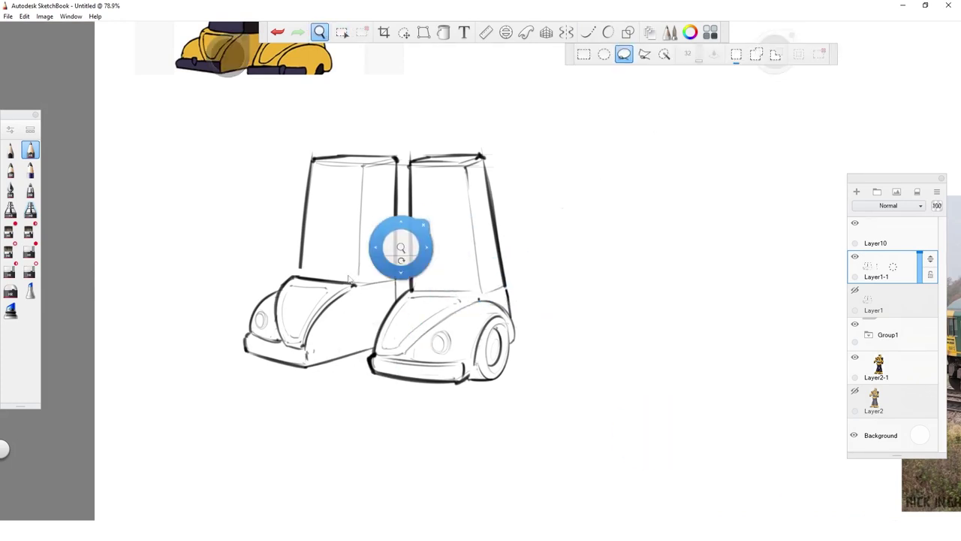
{"action": "mouse_move", "coordinate": [401, 250]}
{"action": "left_mouse_down"}
{"action": "mouse_move", "coordinate": [471, 325]}
{"action": "mouse_move", "coordinate": [383, 329]}
{"action": "left_mouse_up"}
{"action": "key", "text": "b"}
{"action": "key", "text": "e"}
{"action": "left_click_drag", "start_coordinate": [308, 310], "coordinate": [397, 283]}
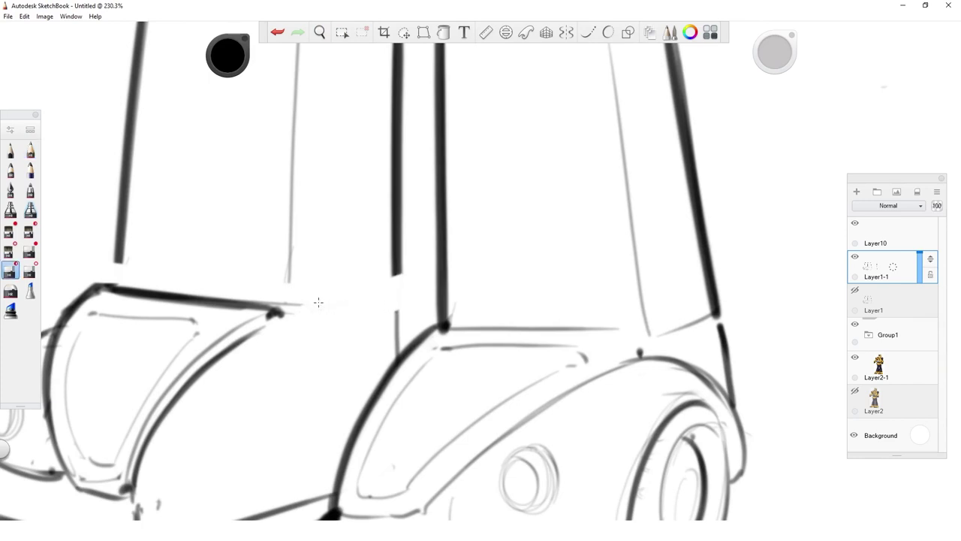
{"action": "key", "text": "s"}
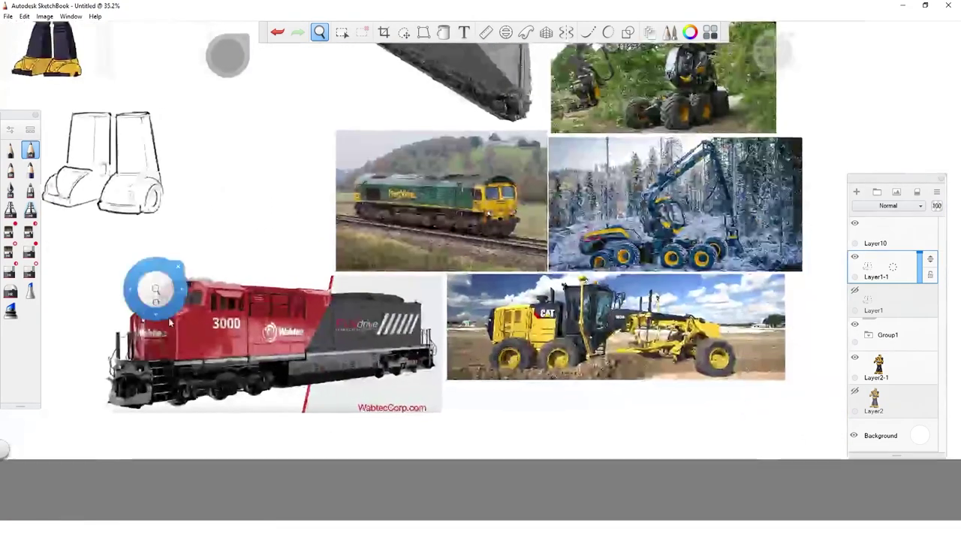
Step: Examine the wheel hubs and rims on the snowy forestry harvester reference
{"action": "left_click_drag", "start_coordinate": [677, 257], "coordinate": [863, 379]}
{"action": "left_click_drag", "start_coordinate": [878, 392], "coordinate": [690, 323]}
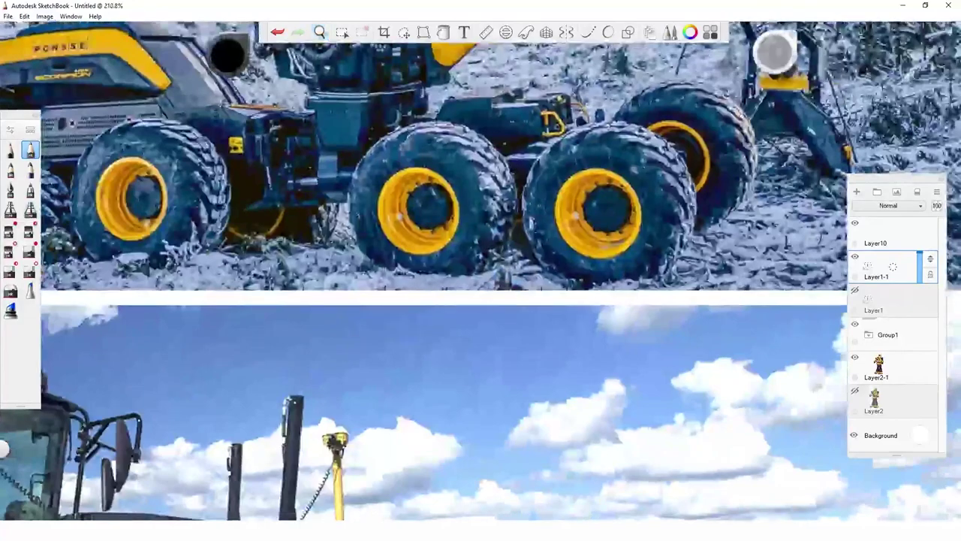
{"action": "key", "text": "space"}
{"action": "left_click_drag", "start_coordinate": [650, 215], "coordinate": [549, 264]}
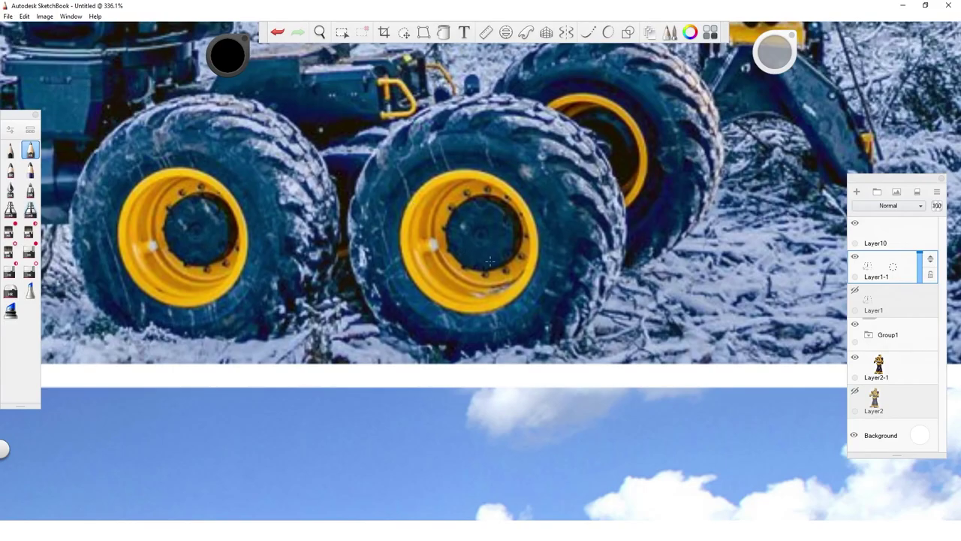
{"action": "key", "text": "space"}
{"action": "left_click_drag", "start_coordinate": [491, 262], "coordinate": [248, 263]}
{"action": "left_click_drag", "start_coordinate": [112, 270], "coordinate": [463, 256]}
{"action": "left_click_drag", "start_coordinate": [150, 309], "coordinate": [679, 397]}
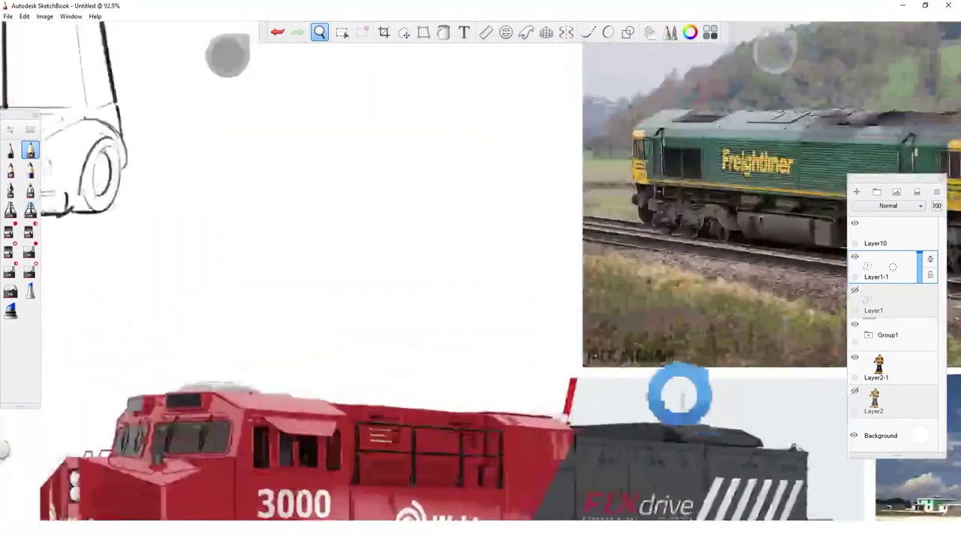
Step: Sketch four small notches around the inner edge of the left leg's ankle joint circle
{"action": "mouse_move", "coordinate": [202, 343]}
{"action": "left_mouse_down"}
{"action": "mouse_move", "coordinate": [432, 389]}
{"action": "mouse_move", "coordinate": [518, 394]}
{"action": "left_mouse_up"}
{"action": "left_click_drag", "start_coordinate": [303, 163], "coordinate": [593, 163]}
{"action": "mouse_move", "coordinate": [474, 229]}
{"action": "left_mouse_down"}
{"action": "mouse_move", "coordinate": [566, 420]}
{"action": "mouse_move", "coordinate": [473, 229]}
{"action": "left_mouse_up"}
{"action": "mouse_move", "coordinate": [201, 271]}
{"action": "left_mouse_down"}
{"action": "mouse_move", "coordinate": [241, 253]}
{"action": "mouse_move", "coordinate": [241, 353]}
{"action": "mouse_move", "coordinate": [215, 380]}
{"action": "left_mouse_up"}
{"action": "left_click_drag", "start_coordinate": [307, 226], "coordinate": [310, 299]}
{"action": "left_click_drag", "start_coordinate": [309, 313], "coordinate": [343, 305]}
{"action": "left_click_drag", "start_coordinate": [310, 186], "coordinate": [307, 163]}
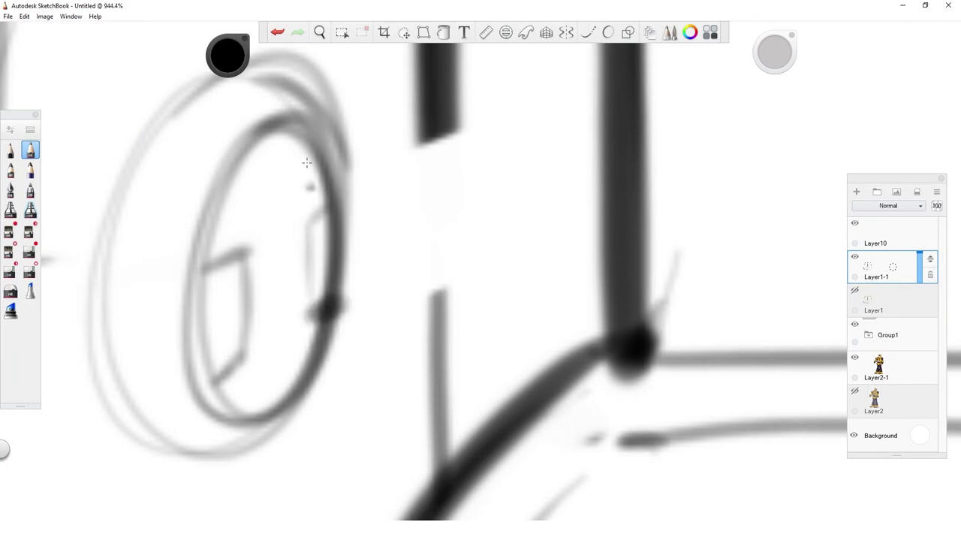
{"action": "left_click_drag", "start_coordinate": [249, 147], "coordinate": [300, 130]}
{"action": "mouse_move", "coordinate": [255, 416]}
{"action": "left_mouse_down"}
{"action": "mouse_move", "coordinate": [257, 400]}
{"action": "mouse_move", "coordinate": [303, 394]}
{"action": "left_mouse_up"}
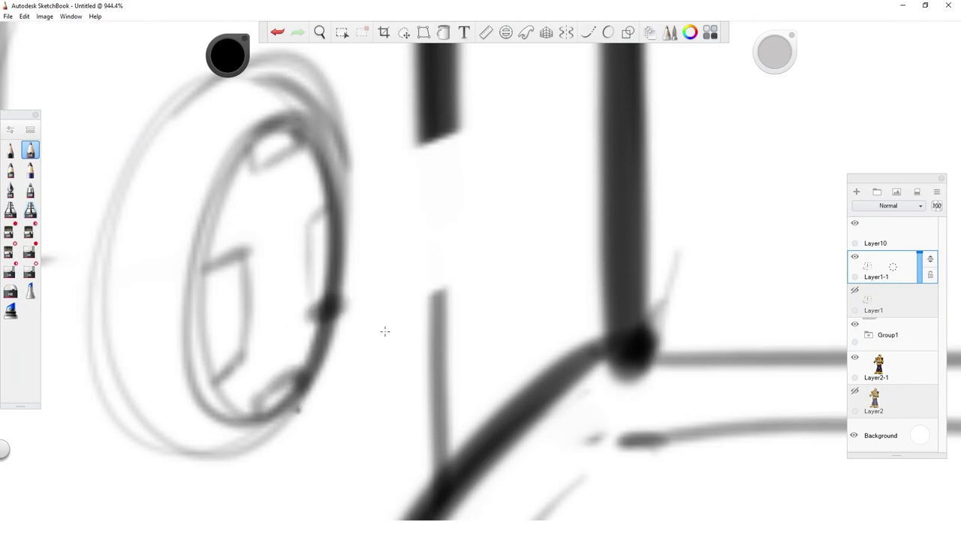
Step: Sketch two parallel edge lines running back from the ankle joint's rim to give the cylinder depth
{"action": "left_click_drag", "start_coordinate": [440, 270], "coordinate": [265, 442]}
{"action": "key", "text": "space"}
{"action": "left_click_drag", "start_coordinate": [414, 265], "coordinate": [433, 300]}
{"action": "key", "text": "space"}
{"action": "left_click_drag", "start_coordinate": [529, 150], "coordinate": [306, 449]}
{"action": "left_click_drag", "start_coordinate": [263, 267], "coordinate": [325, 220]}
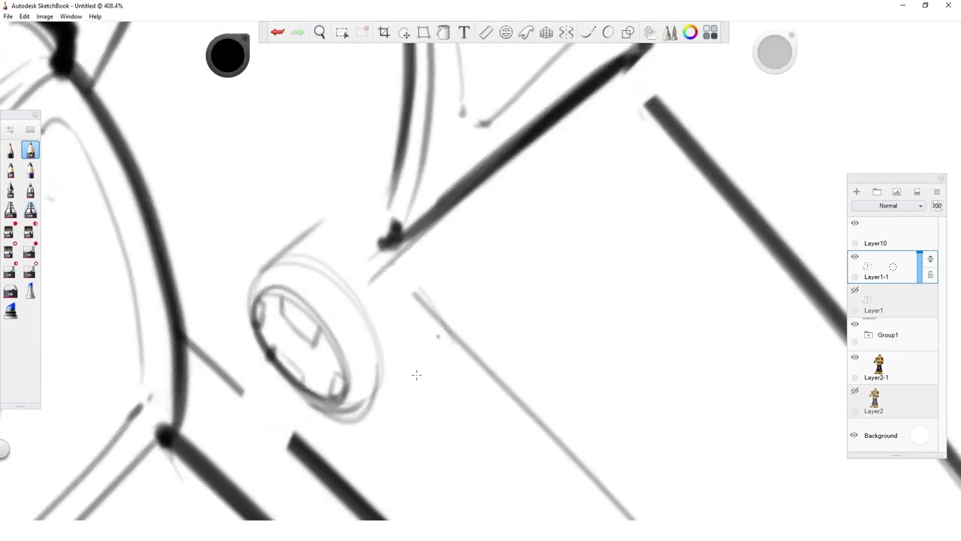
{"action": "left_click_drag", "start_coordinate": [363, 415], "coordinate": [409, 368]}
{"action": "key", "text": "space"}
{"action": "left_click_drag", "start_coordinate": [581, 298], "coordinate": [395, 114]}
{"action": "left_click_drag", "start_coordinate": [698, 345], "coordinate": [479, 336]}
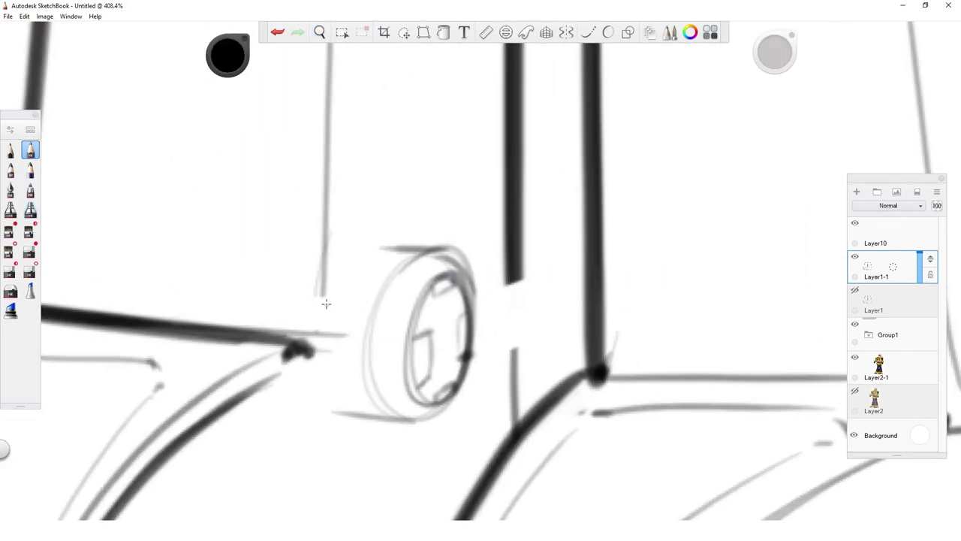
Step: Sketch a stepped, curved housing line from the left shin's lower corner over the ankle joint to the shin's thick outer edge
{"action": "left_click_drag", "start_coordinate": [326, 304], "coordinate": [361, 287]}
{"action": "key", "text": "s"}
{"action": "left_click_drag", "start_coordinate": [366, 252], "coordinate": [401, 248]}
{"action": "key", "text": "s"}
{"action": "left_click_drag", "start_coordinate": [363, 279], "coordinate": [450, 235]}
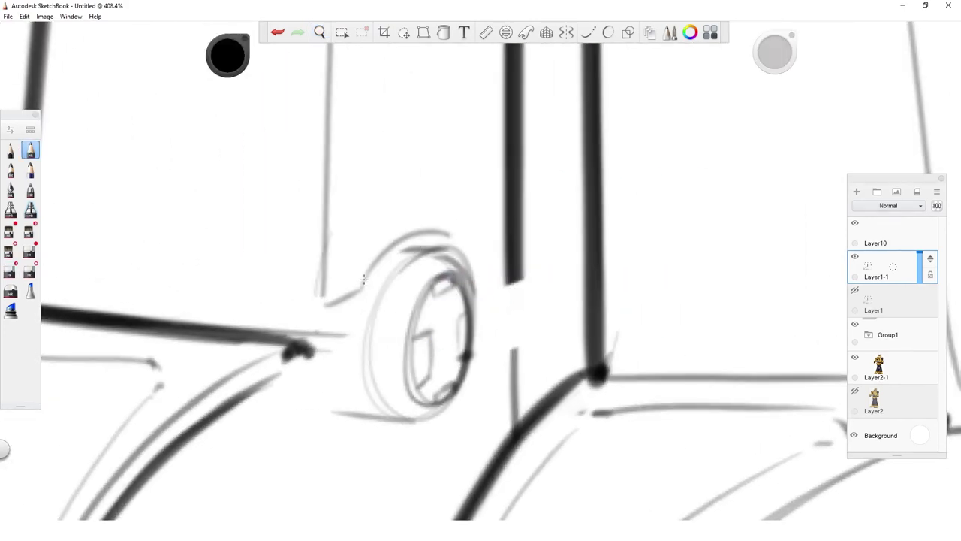
{"action": "key", "text": "s"}
{"action": "mouse_move", "coordinate": [530, 267]}
{"action": "left_mouse_down"}
{"action": "mouse_move", "coordinate": [502, 273]}
{"action": "mouse_move", "coordinate": [512, 240]}
{"action": "mouse_move", "coordinate": [405, 242]}
{"action": "left_mouse_up"}
{"action": "key", "text": "s"}
Step: Lasso the wheels and undercarriage of the green and yellow locomotive photo and copy the selection
{"action": "key", "text": "space"}
{"action": "mouse_move", "coordinate": [413, 448]}
{"action": "left_mouse_down"}
{"action": "mouse_move", "coordinate": [433, 309]}
{"action": "mouse_move", "coordinate": [303, 374]}
{"action": "left_mouse_up"}
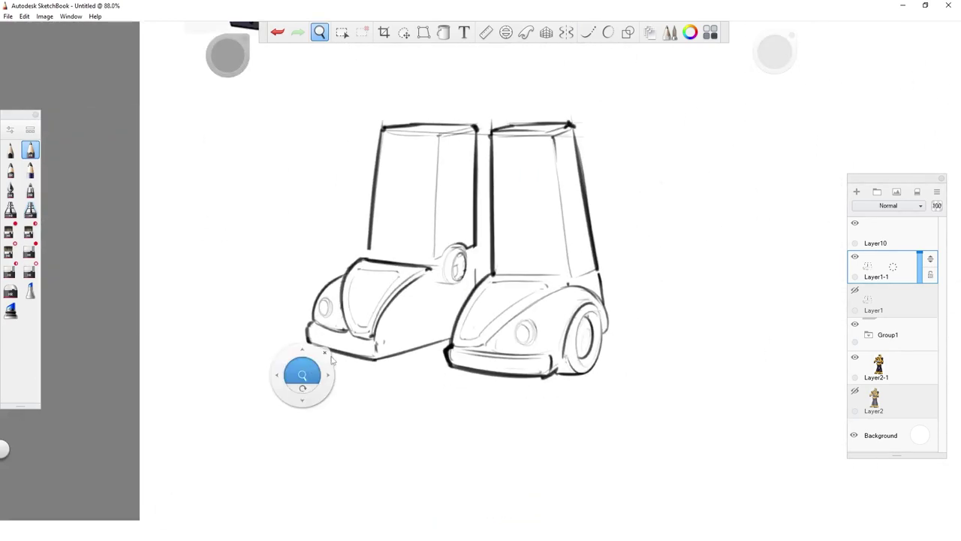
{"action": "left_click_drag", "start_coordinate": [555, 418], "coordinate": [45, 310]}
{"action": "left_click_drag", "start_coordinate": [552, 342], "coordinate": [124, 348]}
{"action": "left_click_drag", "start_coordinate": [411, 291], "coordinate": [518, 263]}
{"action": "left_click_drag", "start_coordinate": [444, 389], "coordinate": [465, 364]}
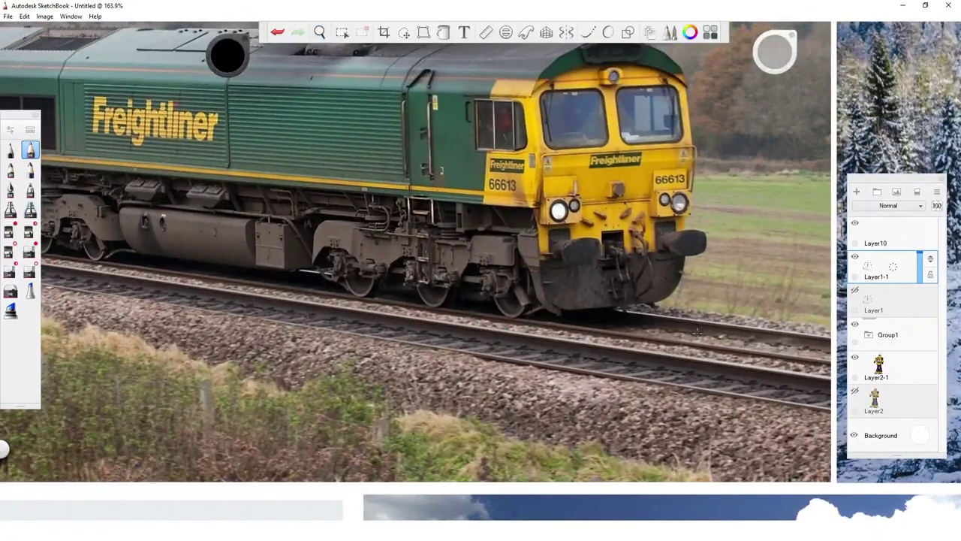
{"action": "key", "text": "m"}
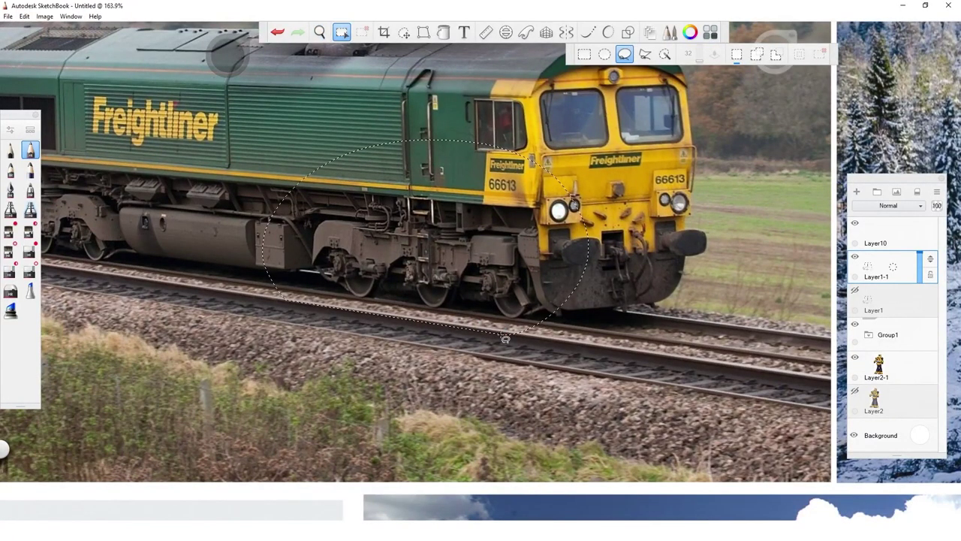
{"action": "mouse_move", "coordinate": [495, 141]}
{"action": "left_mouse_down"}
{"action": "mouse_move", "coordinate": [524, 339]}
{"action": "mouse_move", "coordinate": [508, 342]}
{"action": "mouse_move", "coordinate": [195, 319]}
{"action": "mouse_move", "coordinate": [96, 214]}
{"action": "left_mouse_up"}
{"action": "key", "text": "ctrl+d"}
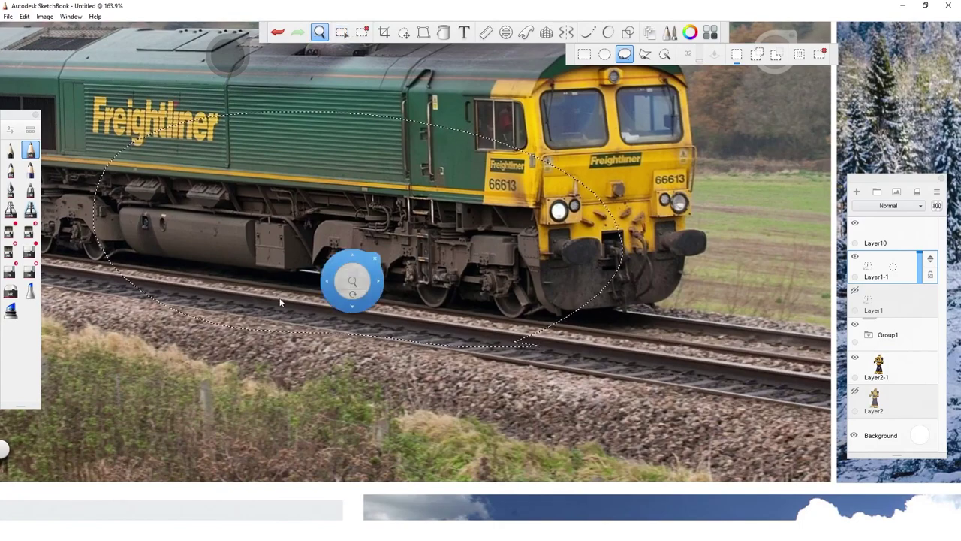
Step: Paste the locomotive cutout beside the leg sketch and move it up over the right shin
{"action": "left_click_drag", "start_coordinate": [180, 299], "coordinate": [916, 316]}
{"action": "mouse_move", "coordinate": [82, 281]}
{"action": "left_mouse_down"}
{"action": "mouse_move", "coordinate": [202, 292]}
{"action": "mouse_move", "coordinate": [311, 319]}
{"action": "left_mouse_up"}
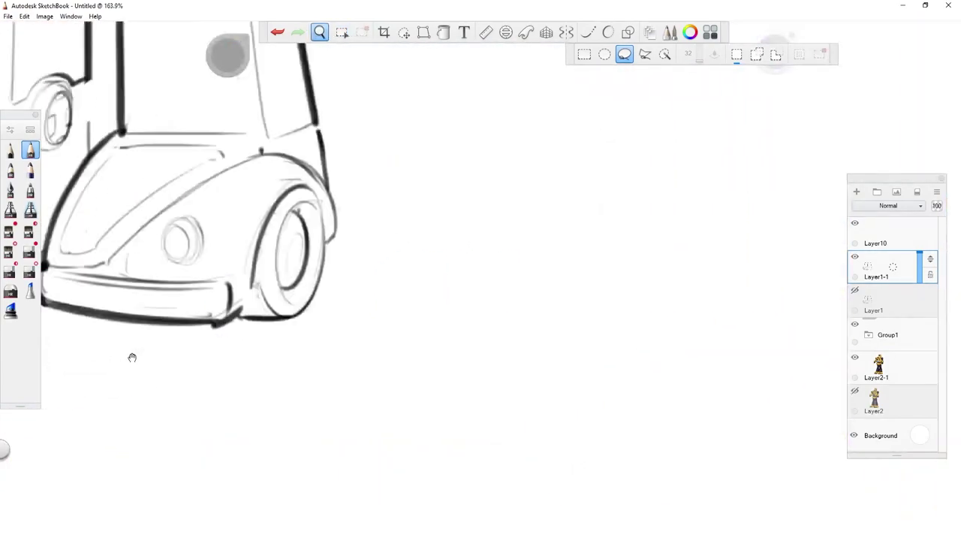
{"action": "key", "text": "ctrl+v"}
{"action": "left_click_drag", "start_coordinate": [635, 197], "coordinate": [911, 23]}
{"action": "key", "text": "space"}
{"action": "left_click_drag", "start_coordinate": [593, 346], "coordinate": [483, 444]}
{"action": "left_click_drag", "start_coordinate": [429, 362], "coordinate": [615, 454]}
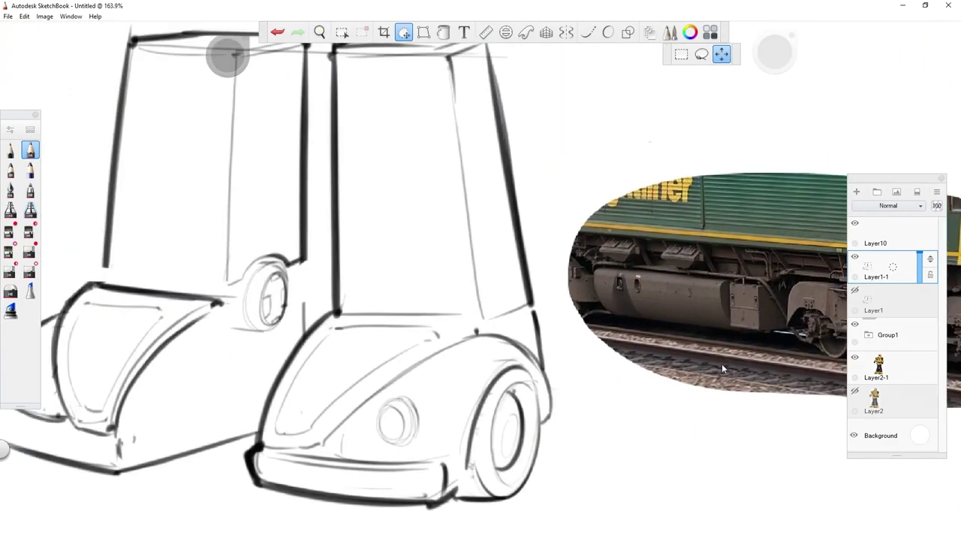
{"action": "left_click_drag", "start_coordinate": [714, 449], "coordinate": [503, 296]}
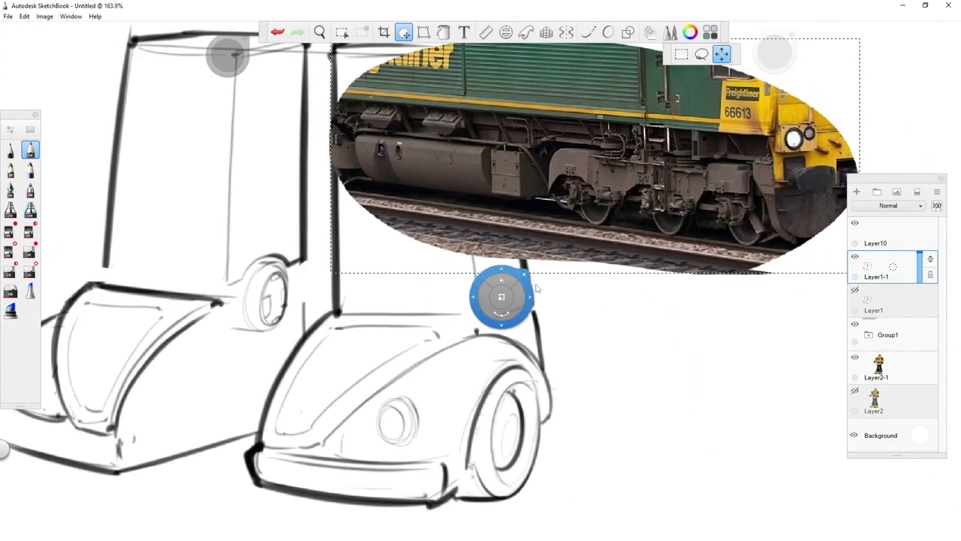
{"action": "key", "text": "Escape"}
Step: On Layer1-1, sketch stepped panel lines with a short vertical break along the inner side of the left foot
{"action": "left_click", "coordinate": [886, 309]}
{"action": "key", "text": "space"}
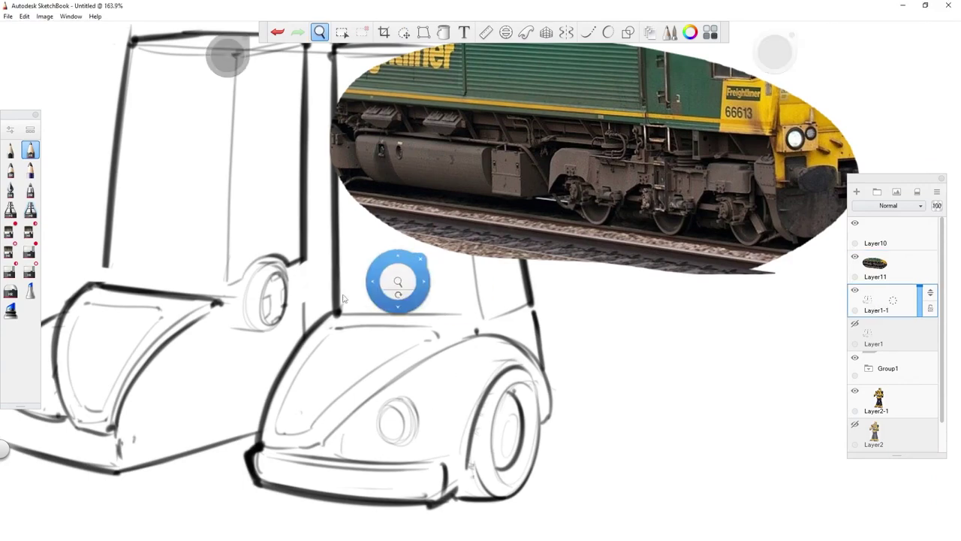
{"action": "left_click_drag", "start_coordinate": [355, 287], "coordinate": [353, 300]}
{"action": "left_click_drag", "start_coordinate": [352, 349], "coordinate": [411, 407]}
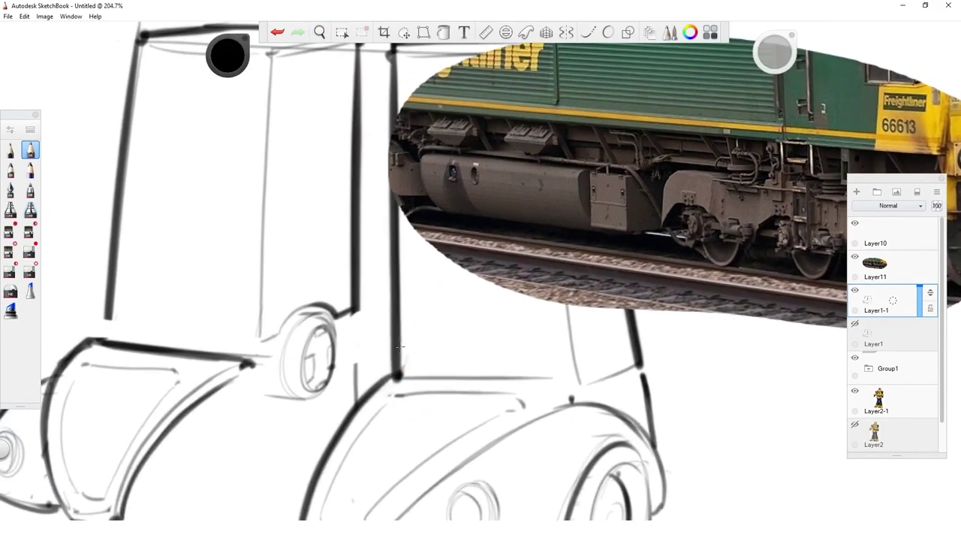
{"action": "key", "text": "e"}
{"action": "key", "text": "space"}
{"action": "left_click_drag", "start_coordinate": [488, 391], "coordinate": [340, 353]}
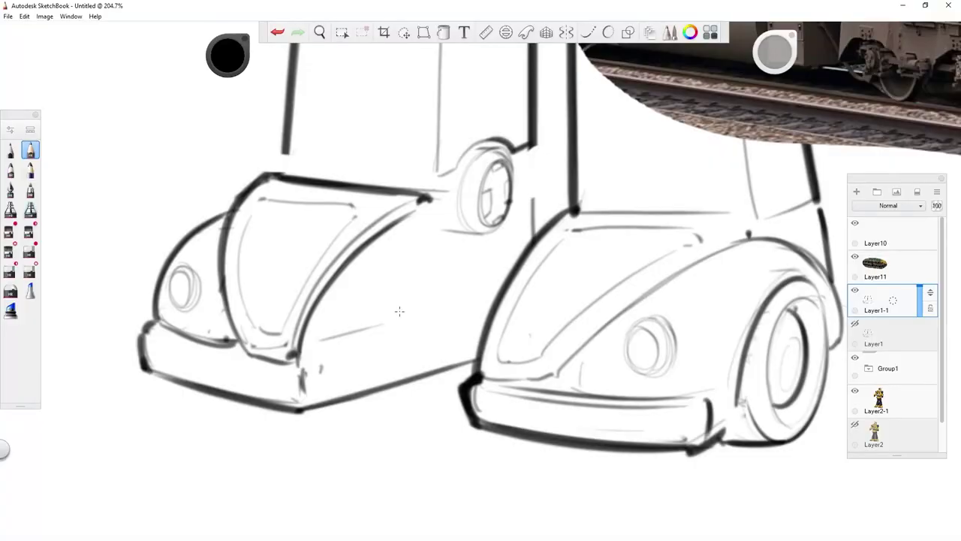
{"action": "left_click_drag", "start_coordinate": [388, 348], "coordinate": [470, 325]}
{"action": "key", "text": "space"}
{"action": "left_click_drag", "start_coordinate": [593, 162], "coordinate": [367, 328]}
{"action": "key", "text": "space"}
{"action": "left_click_drag", "start_coordinate": [424, 401], "coordinate": [433, 438]}
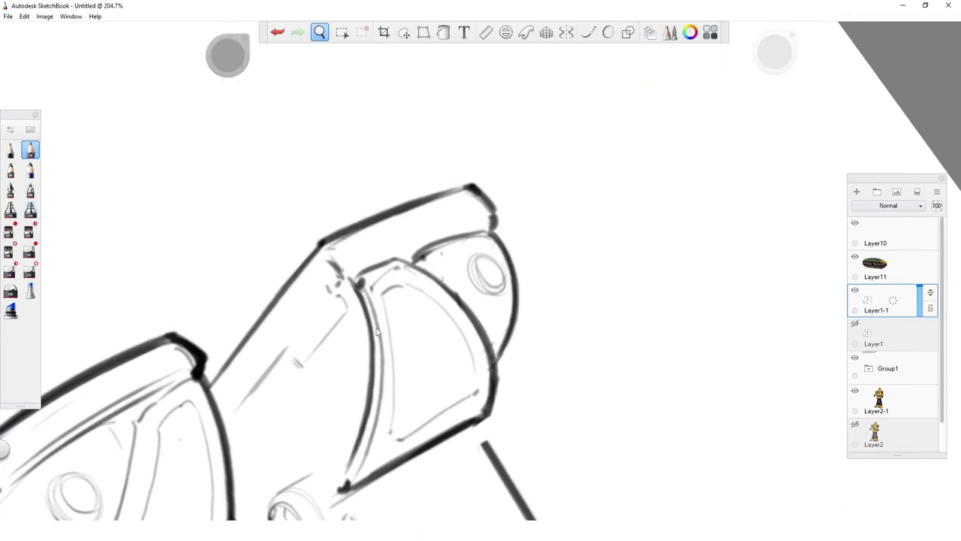
Step: Darken the upper edge and inner end of the left foot's bumper
{"action": "left_click_drag", "start_coordinate": [637, 290], "coordinate": [609, 177]}
{"action": "mouse_move", "coordinate": [376, 362]}
{"action": "left_mouse_down"}
{"action": "mouse_move", "coordinate": [434, 231]}
{"action": "mouse_move", "coordinate": [440, 255]}
{"action": "left_mouse_up"}
{"action": "left_click_drag", "start_coordinate": [390, 363], "coordinate": [456, 224]}
{"action": "key", "text": "space"}
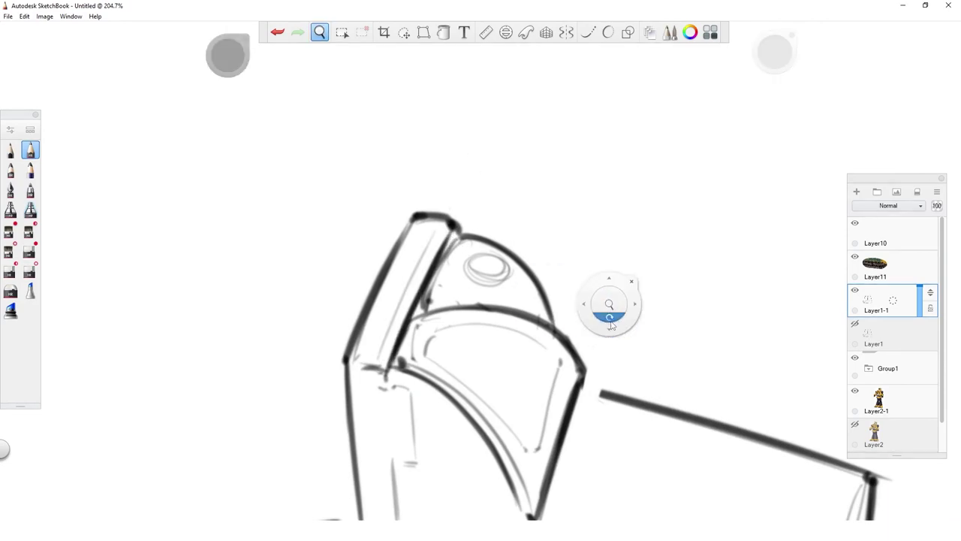
{"action": "mouse_move", "coordinate": [610, 320]}
{"action": "left_mouse_down"}
{"action": "mouse_move", "coordinate": [605, 209]}
{"action": "mouse_move", "coordinate": [584, 178]}
{"action": "left_mouse_up"}
{"action": "left_click_drag", "start_coordinate": [568, 397], "coordinate": [528, 245]}
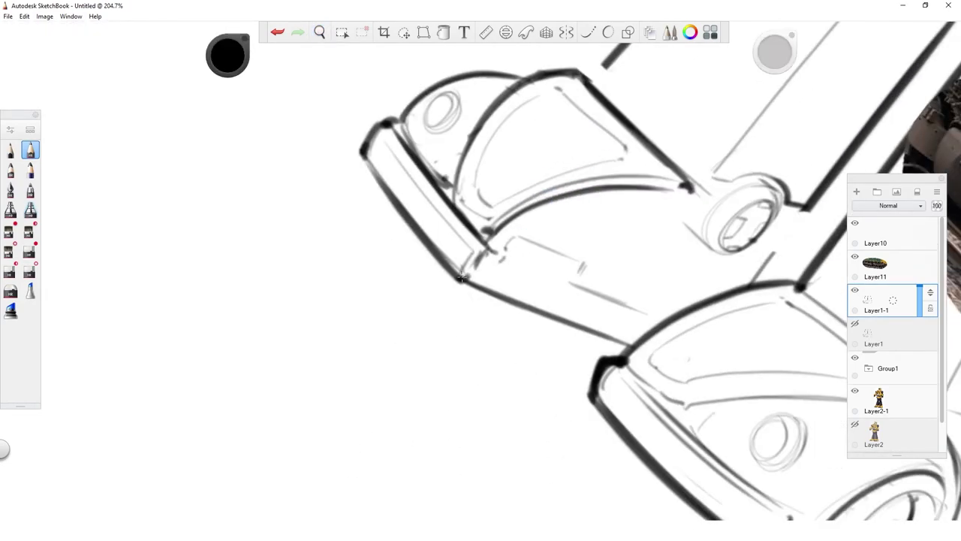
{"action": "left_click_drag", "start_coordinate": [464, 283], "coordinate": [461, 287]}
Step: Erase a gap between the left bumper's end and the foot's lower side edge, and redraw the edge's front corner
{"action": "key", "text": "space"}
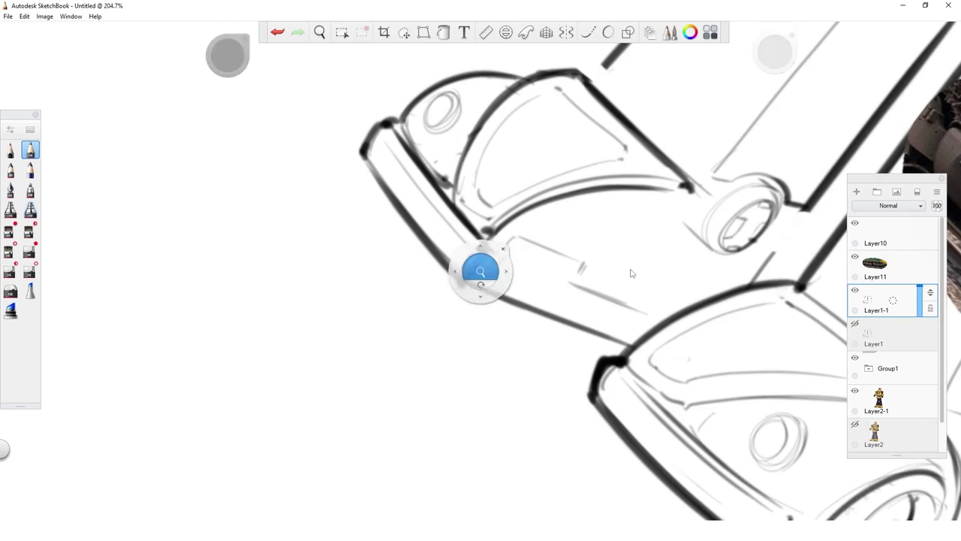
{"action": "left_click_drag", "start_coordinate": [666, 291], "coordinate": [645, 184]}
{"action": "left_click_drag", "start_coordinate": [572, 269], "coordinate": [506, 287]}
{"action": "key", "text": "e"}
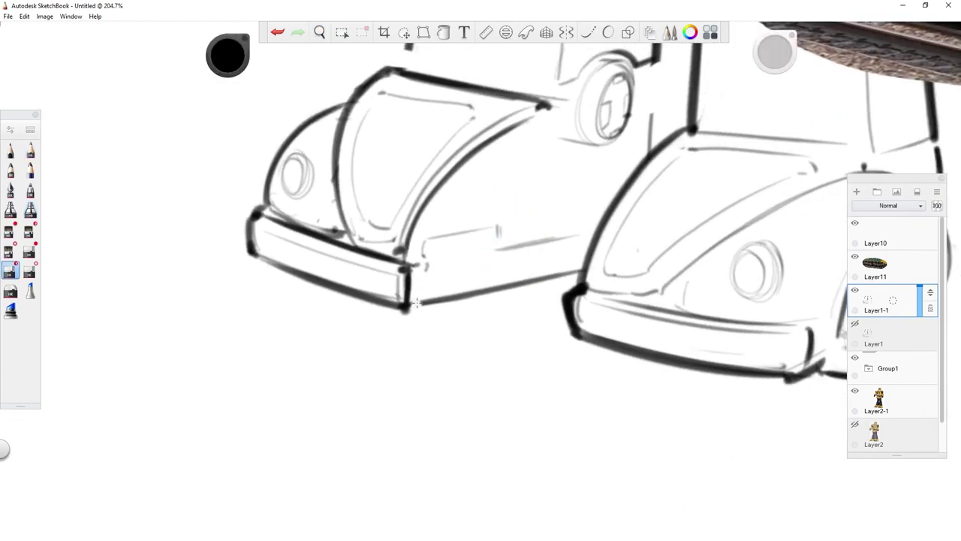
{"action": "key", "text": "s"}
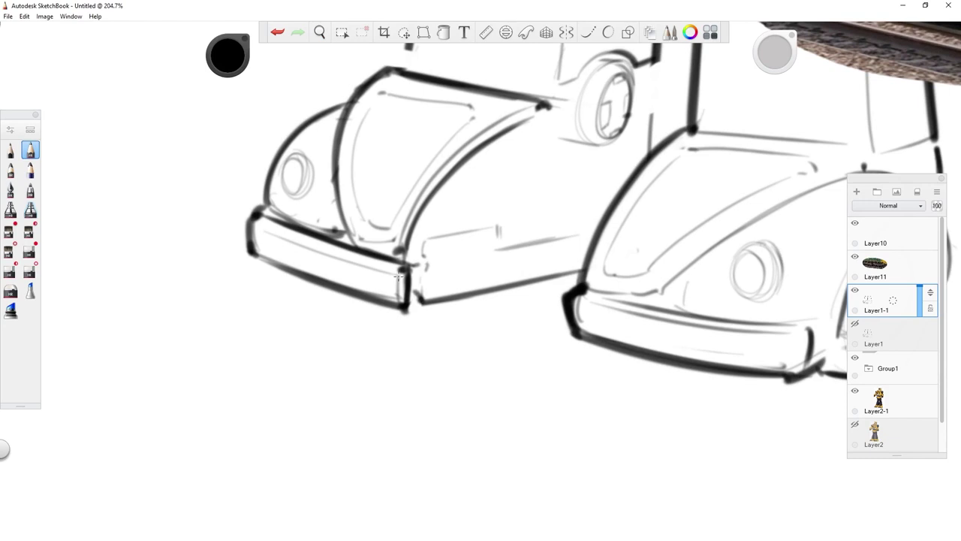
Step: Erase evenly spaced gaps in the left foot's lower side edge and draw square notches in them to form a tread
{"action": "key", "text": "space"}
{"action": "left_click_drag", "start_coordinate": [564, 283], "coordinate": [446, 329]}
{"action": "left_click_drag", "start_coordinate": [629, 164], "coordinate": [617, 184]}
{"action": "mouse_move", "coordinate": [569, 242]}
{"action": "left_mouse_down"}
{"action": "mouse_move", "coordinate": [398, 341]}
{"action": "mouse_move", "coordinate": [520, 267]}
{"action": "mouse_move", "coordinate": [475, 302]}
{"action": "left_mouse_up"}
{"action": "key", "text": "e"}
{"action": "left_click", "coordinate": [374, 303]}
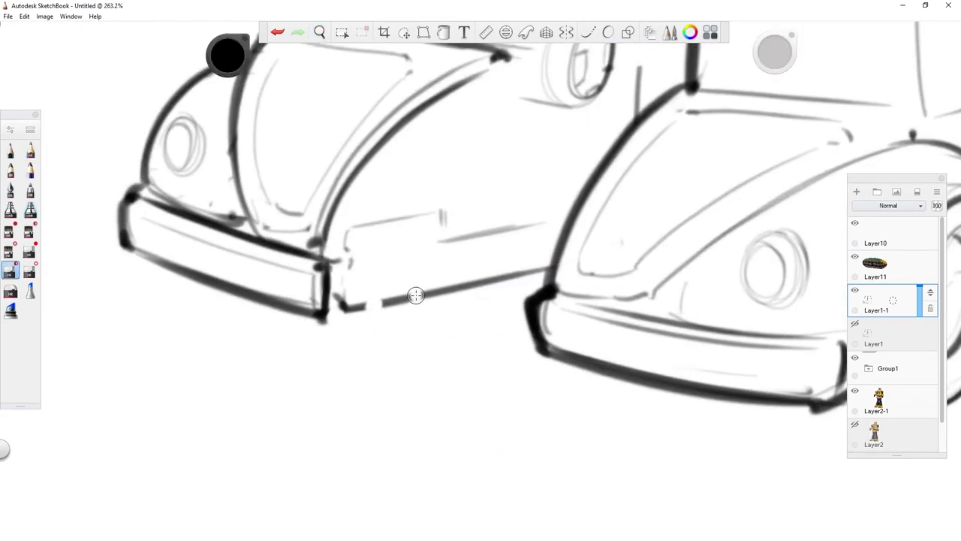
{"action": "left_click", "coordinate": [424, 296]}
{"action": "left_click", "coordinate": [450, 289]}
{"action": "left_click", "coordinate": [485, 281]}
{"action": "key", "text": "e"}
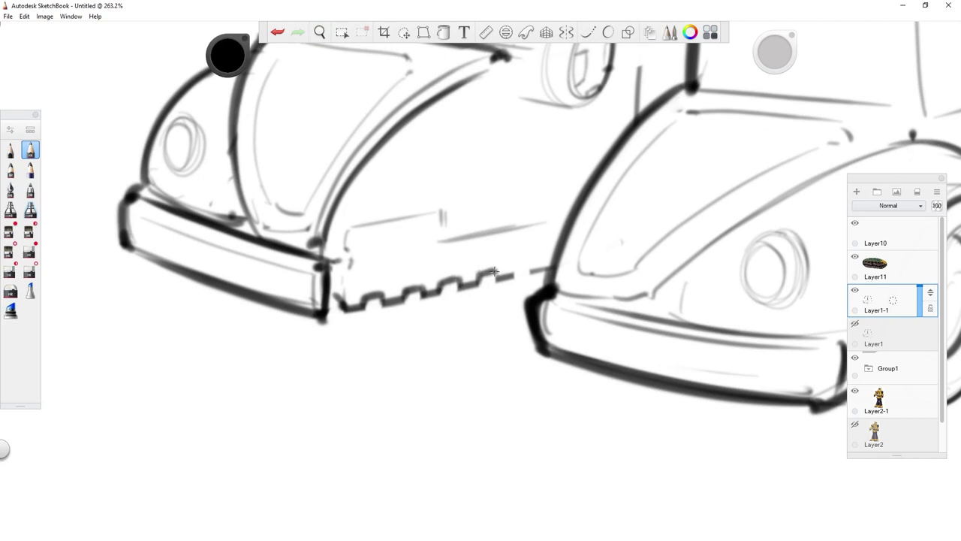
{"action": "left_click_drag", "start_coordinate": [533, 264], "coordinate": [533, 273]}
Step: Check the locomotive's undercarriage and sketch a second raised block above the tread, next to the right foot
{"action": "key", "text": "space"}
{"action": "mouse_move", "coordinate": [634, 237]}
{"action": "left_mouse_down"}
{"action": "mouse_move", "coordinate": [502, 294]}
{"action": "mouse_move", "coordinate": [396, 372]}
{"action": "left_mouse_up"}
{"action": "left_click_drag", "start_coordinate": [501, 322], "coordinate": [511, 289]}
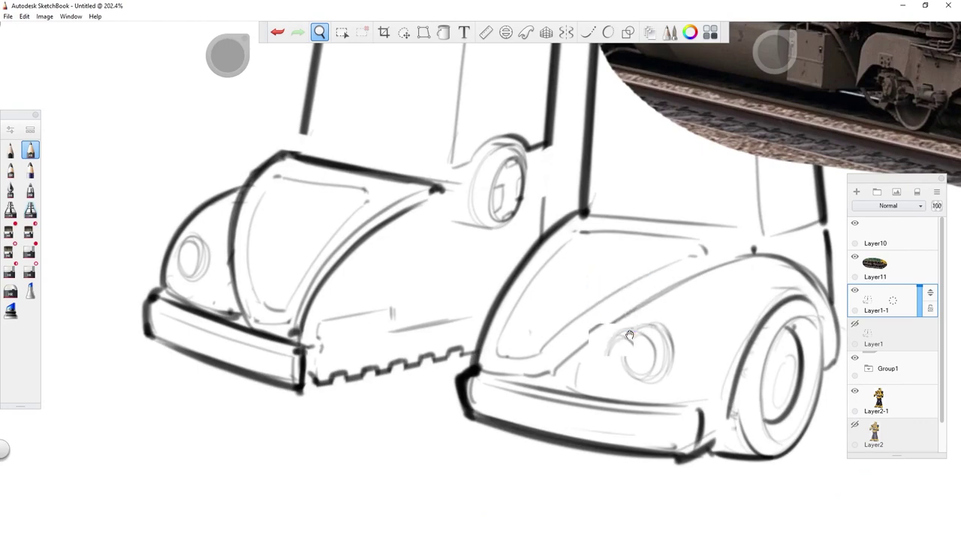
{"action": "left_click_drag", "start_coordinate": [619, 303], "coordinate": [210, 426]}
{"action": "key", "text": "space"}
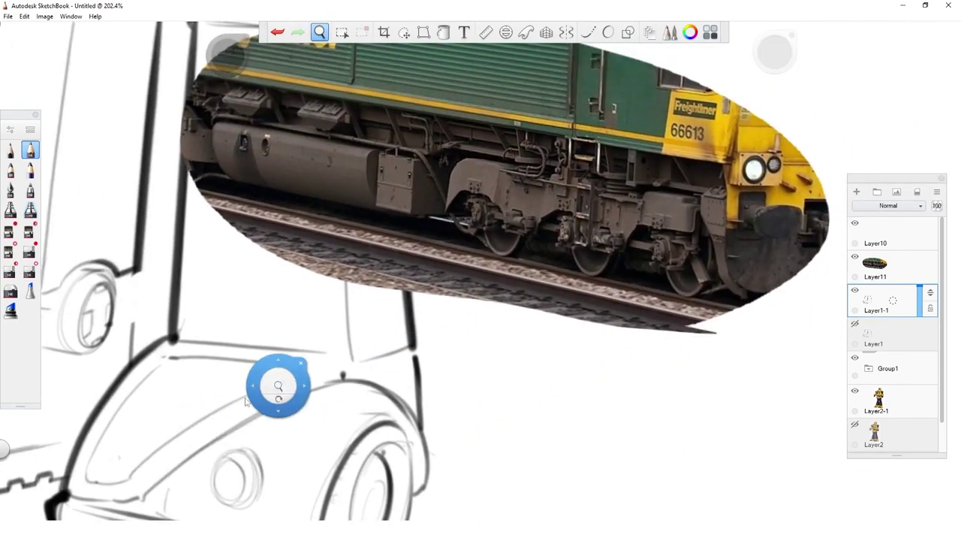
{"action": "left_click_drag", "start_coordinate": [275, 386], "coordinate": [492, 285]}
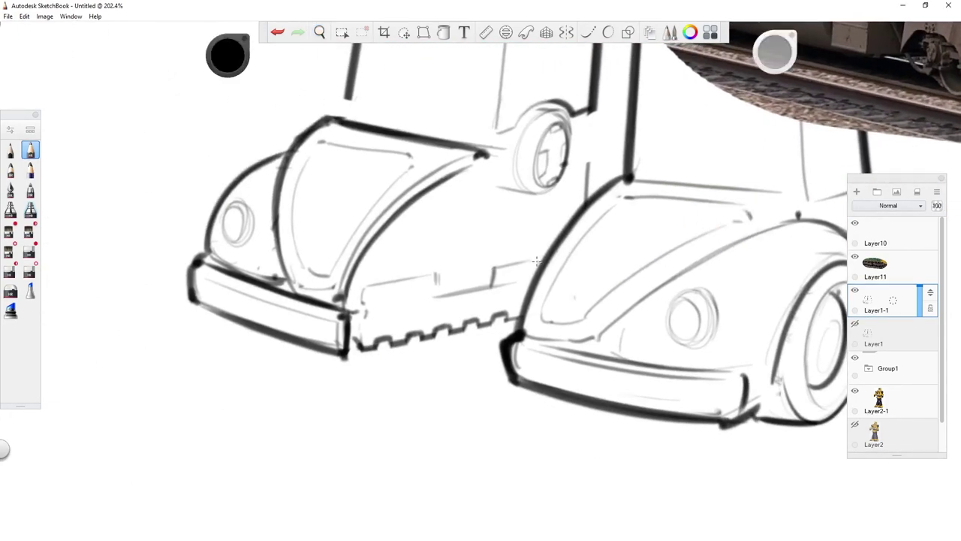
Step: Darken the front raised block's outline above the tread and redraw the rear block with a thicker top edge
{"action": "key", "text": "space"}
{"action": "left_click_drag", "start_coordinate": [362, 291], "coordinate": [461, 250]}
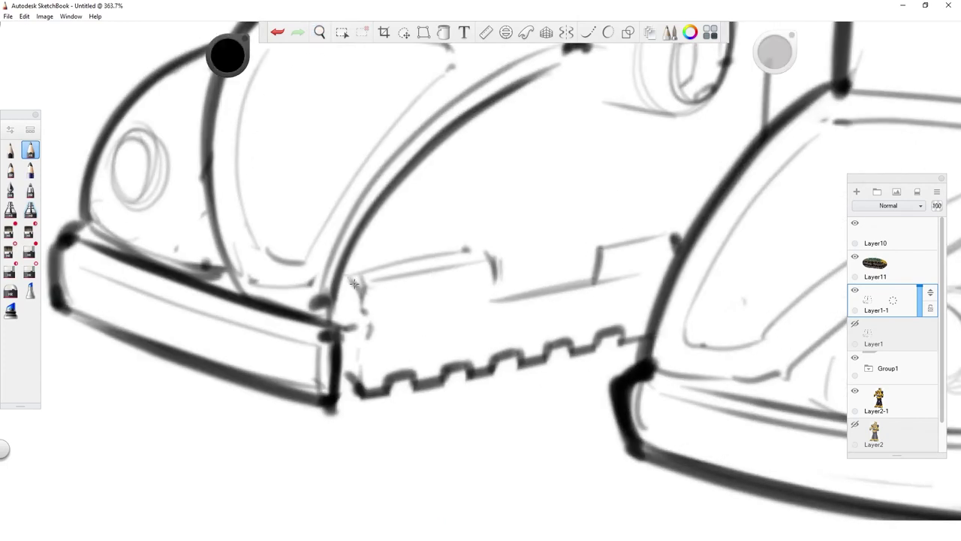
{"action": "mouse_move", "coordinate": [350, 277]}
{"action": "left_mouse_down"}
{"action": "mouse_move", "coordinate": [476, 246]}
{"action": "mouse_move", "coordinate": [498, 294]}
{"action": "left_mouse_up"}
{"action": "key", "text": "ctrl+z"}
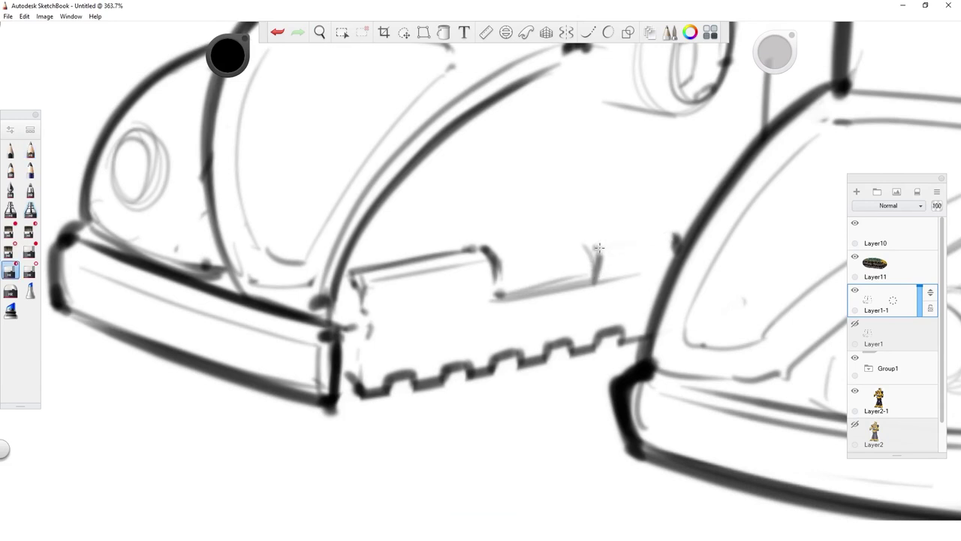
{"action": "mouse_move", "coordinate": [584, 233]}
{"action": "left_mouse_down"}
{"action": "mouse_move", "coordinate": [687, 218]}
{"action": "mouse_move", "coordinate": [596, 241]}
{"action": "left_mouse_up"}
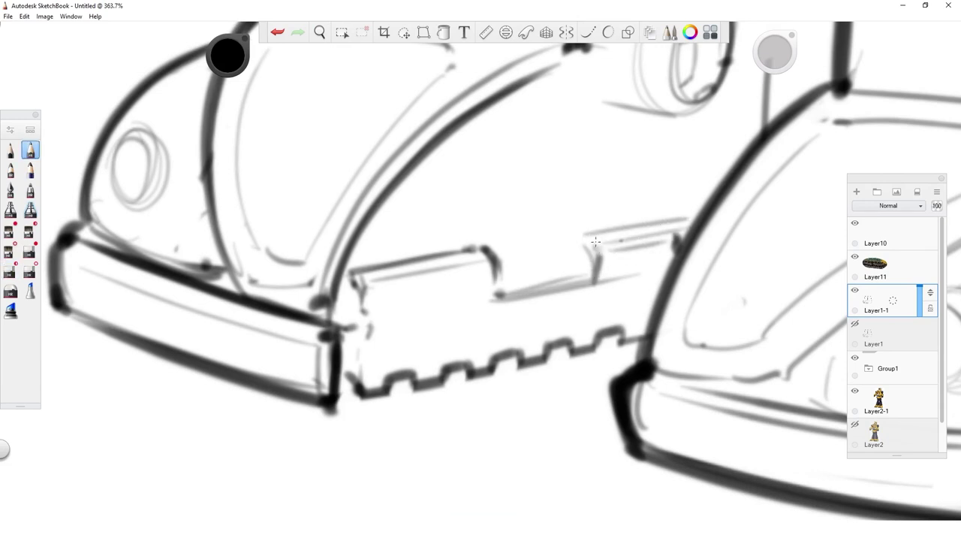
{"action": "left_click_drag", "start_coordinate": [675, 223], "coordinate": [682, 242]}
Step: Sketch an upright cylinder from two ellipses and two side lines in the recess between the raised blocks
{"action": "key", "text": "space"}
{"action": "mouse_move", "coordinate": [600, 264]}
{"action": "left_mouse_down"}
{"action": "mouse_move", "coordinate": [515, 320]}
{"action": "mouse_move", "coordinate": [189, 329]}
{"action": "left_mouse_up"}
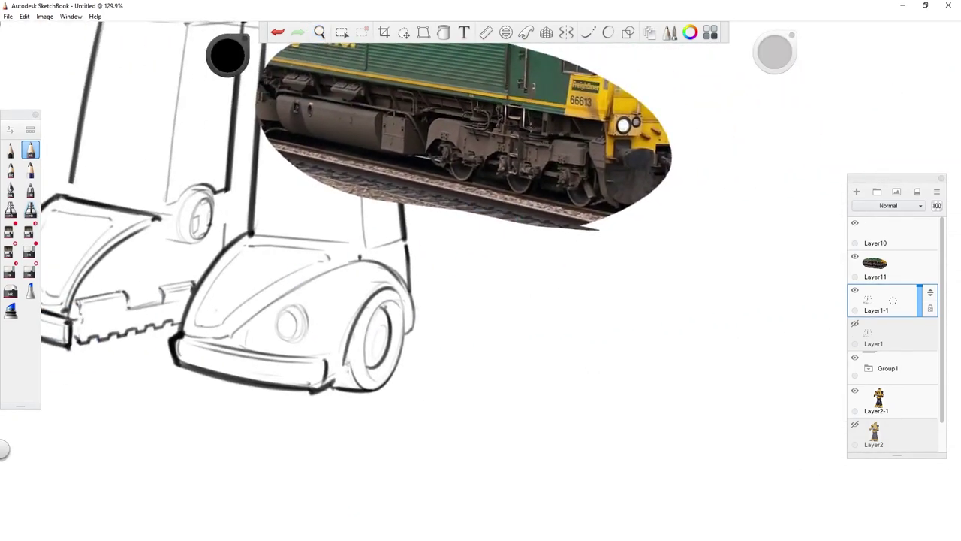
{"action": "key", "text": "space"}
{"action": "left_click_drag", "start_coordinate": [480, 275], "coordinate": [618, 307]}
{"action": "left_click_drag", "start_coordinate": [508, 269], "coordinate": [486, 271]}
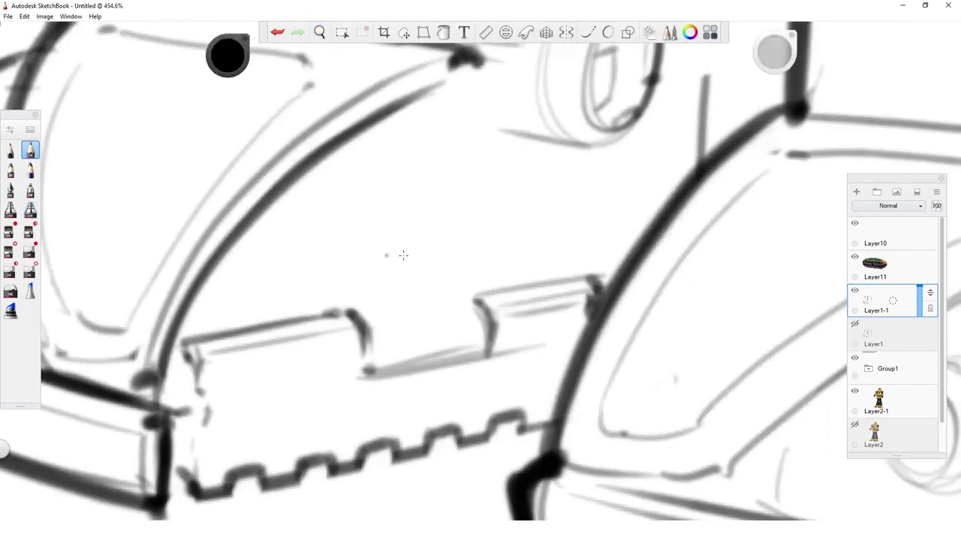
{"action": "left_click_drag", "start_coordinate": [403, 255], "coordinate": [464, 245]}
{"action": "left_click_drag", "start_coordinate": [399, 345], "coordinate": [470, 324]}
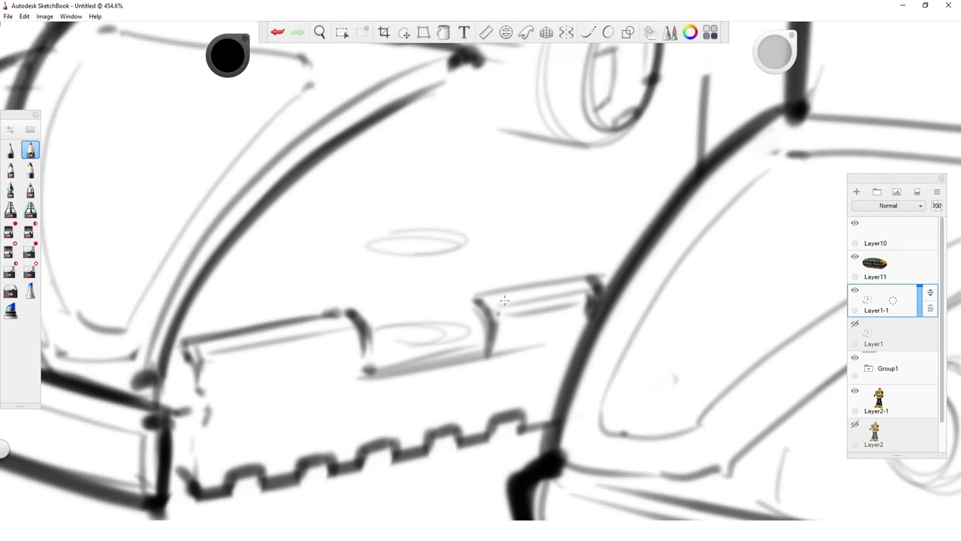
{"action": "left_click_drag", "start_coordinate": [378, 257], "coordinate": [383, 340]}
{"action": "left_click_drag", "start_coordinate": [452, 342], "coordinate": [450, 246]}
Step: Draw coils around the upright cylinder between the raised blocks to turn it into a suspension spring
{"action": "key", "text": "space"}
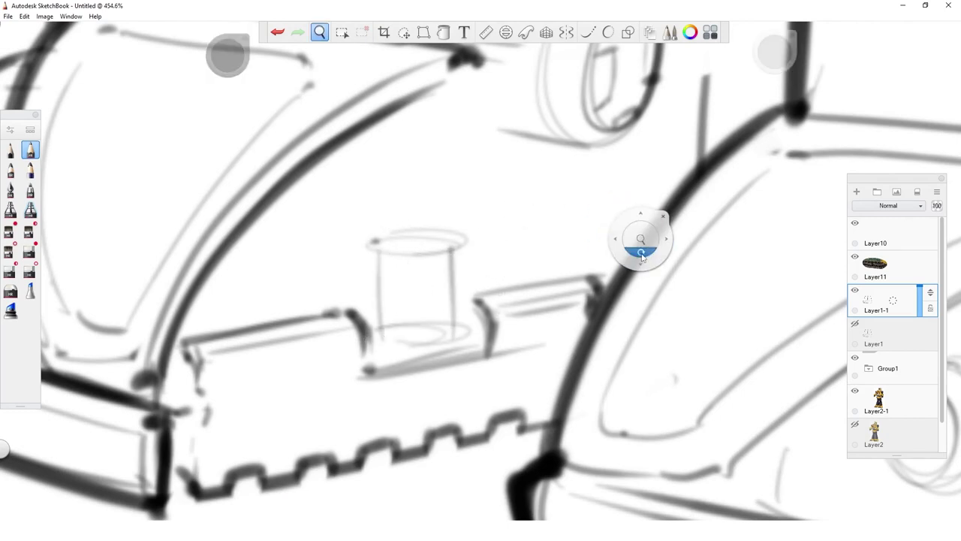
{"action": "left_click_drag", "start_coordinate": [665, 250], "coordinate": [635, 162]}
{"action": "mouse_move", "coordinate": [386, 307]}
{"action": "left_mouse_down"}
{"action": "mouse_move", "coordinate": [448, 261]}
{"action": "mouse_move", "coordinate": [455, 276]}
{"action": "left_mouse_up"}
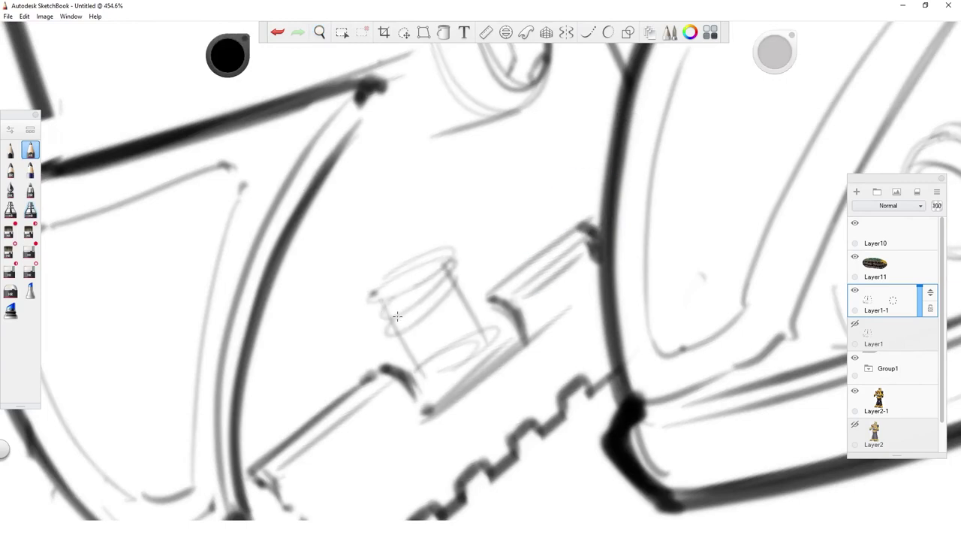
{"action": "mouse_move", "coordinate": [405, 335]}
{"action": "left_mouse_down"}
{"action": "mouse_move", "coordinate": [418, 348]}
{"action": "mouse_move", "coordinate": [463, 310]}
{"action": "left_mouse_up"}
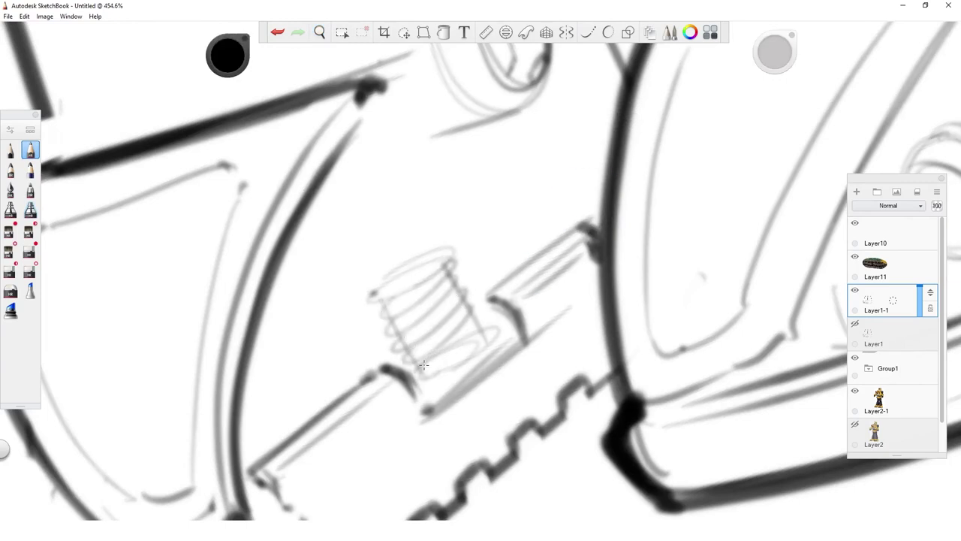
{"action": "left_click_drag", "start_coordinate": [440, 371], "coordinate": [485, 321]}
{"action": "mouse_move", "coordinate": [390, 323]}
{"action": "left_mouse_down"}
{"action": "mouse_move", "coordinate": [455, 286]}
{"action": "mouse_move", "coordinate": [399, 337]}
{"action": "mouse_move", "coordinate": [468, 313]}
{"action": "left_mouse_up"}
{"action": "left_click_drag", "start_coordinate": [427, 377], "coordinate": [486, 330]}
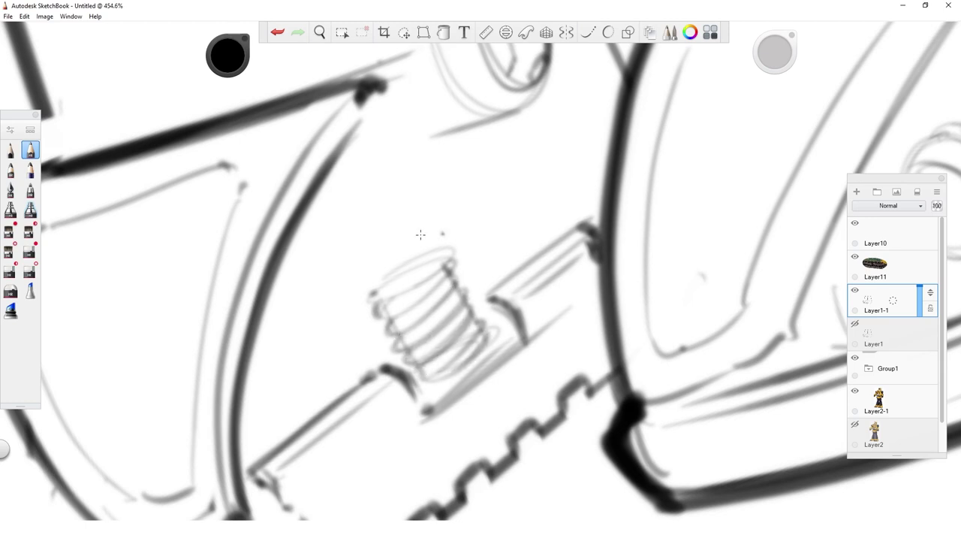
Step: Sketch the edges of a boxy cap above the suspension spring, with its side face and small corner accents
{"action": "left_click_drag", "start_coordinate": [355, 250], "coordinate": [424, 208]}
{"action": "left_click_drag", "start_coordinate": [398, 285], "coordinate": [454, 255]}
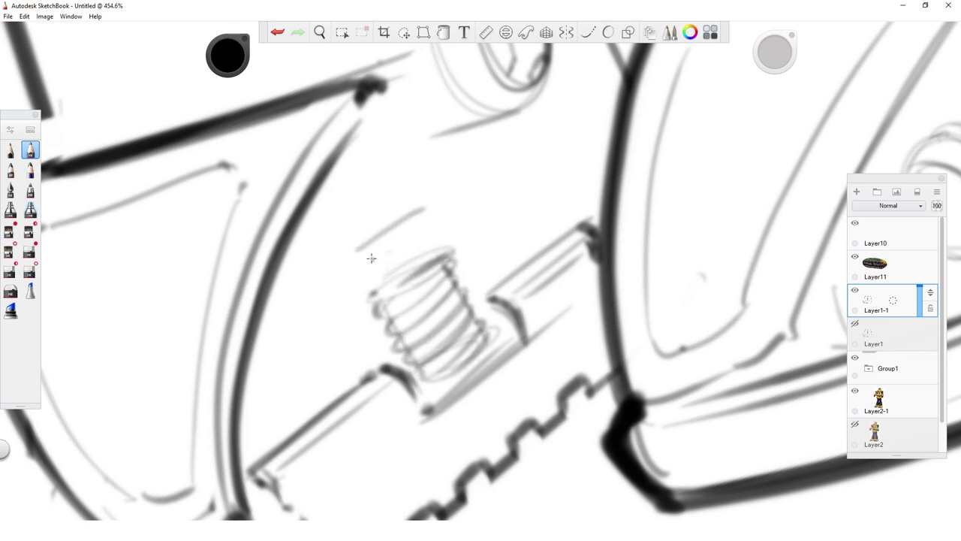
{"action": "left_click_drag", "start_coordinate": [441, 212], "coordinate": [458, 245]}
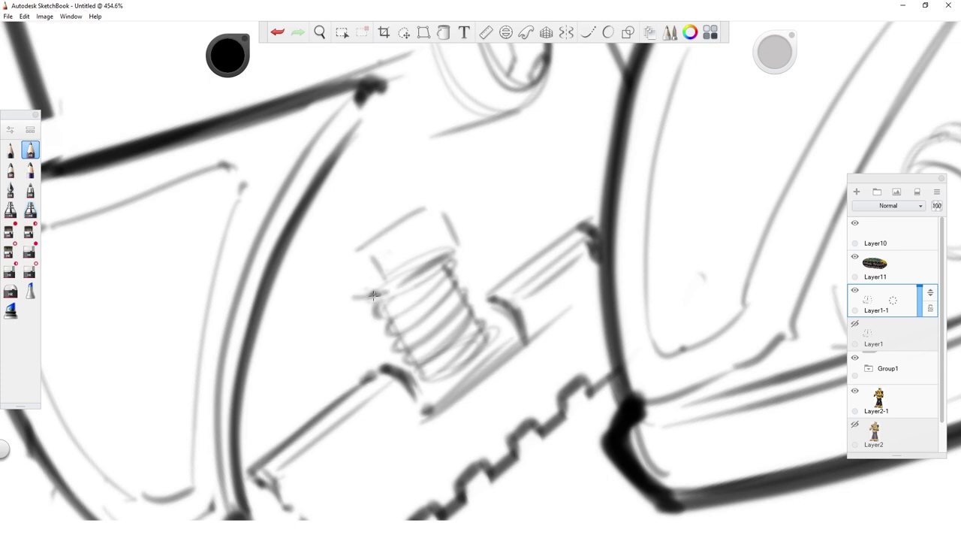
{"action": "left_click_drag", "start_coordinate": [324, 260], "coordinate": [400, 210]}
{"action": "left_click_drag", "start_coordinate": [354, 250], "coordinate": [337, 261]}
Step: Examine the locomotive's undercarriage and compare it with the spring area between the feet
{"action": "key", "text": "space"}
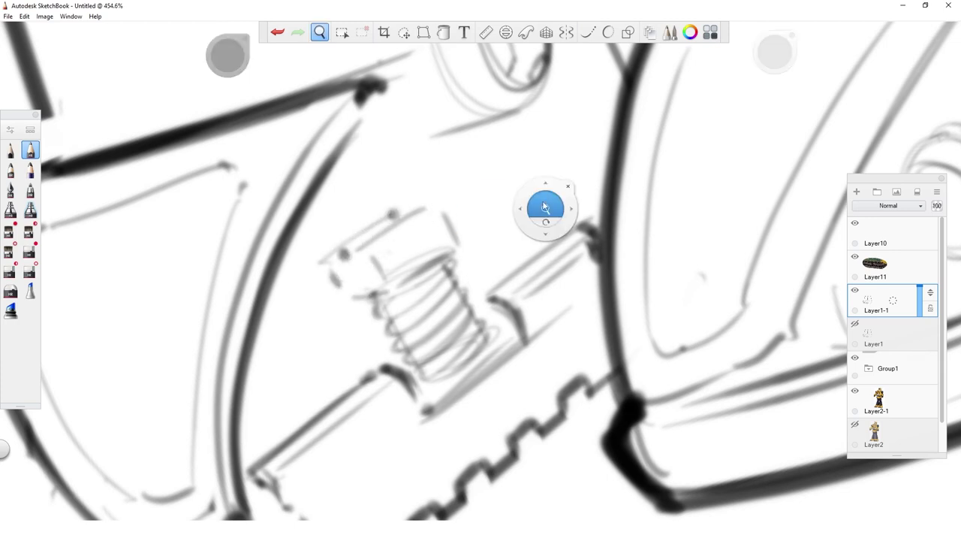
{"action": "left_click_drag", "start_coordinate": [546, 209], "coordinate": [495, 248]}
{"action": "mouse_move", "coordinate": [638, 213]}
{"action": "left_mouse_down"}
{"action": "mouse_move", "coordinate": [569, 281]}
{"action": "mouse_move", "coordinate": [352, 392]}
{"action": "left_mouse_up"}
{"action": "left_click_drag", "start_coordinate": [725, 190], "coordinate": [500, 384]}
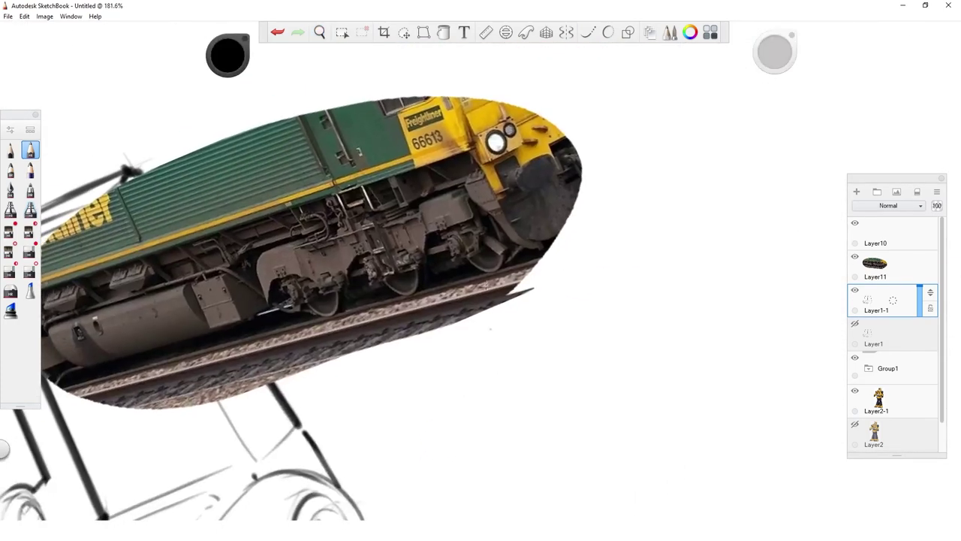
{"action": "key", "text": "space"}
{"action": "left_click_drag", "start_coordinate": [194, 462], "coordinate": [623, 102]}
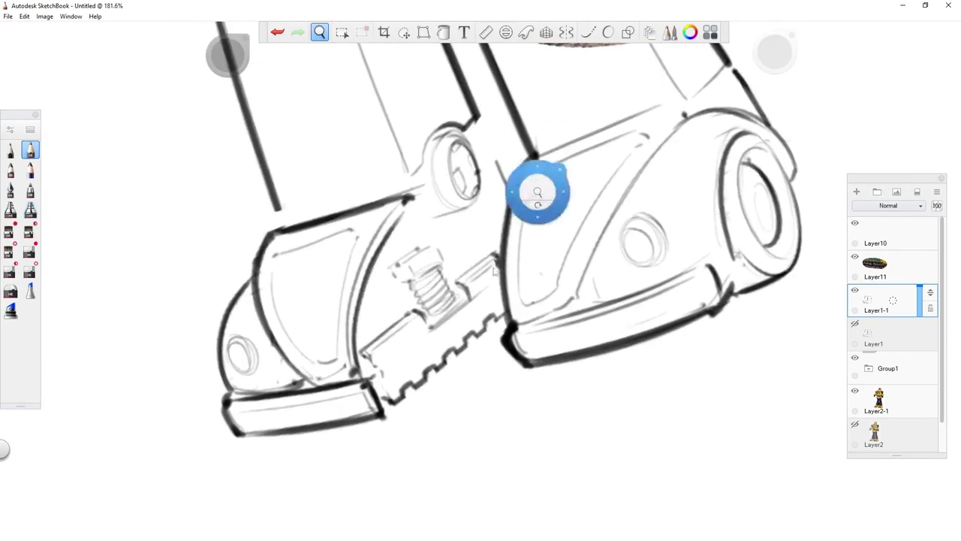
{"action": "left_click_drag", "start_coordinate": [546, 260], "coordinate": [553, 260]}
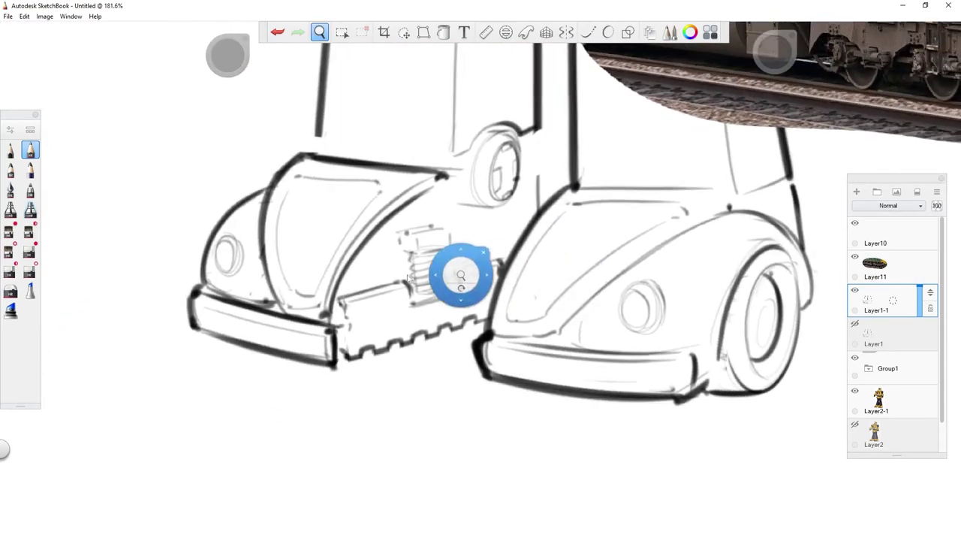
{"action": "left_click_drag", "start_coordinate": [360, 308], "coordinate": [459, 340]}
{"action": "mouse_move", "coordinate": [495, 328]}
{"action": "left_mouse_down"}
{"action": "mouse_move", "coordinate": [513, 313]}
{"action": "mouse_move", "coordinate": [607, 304]}
{"action": "left_mouse_up"}
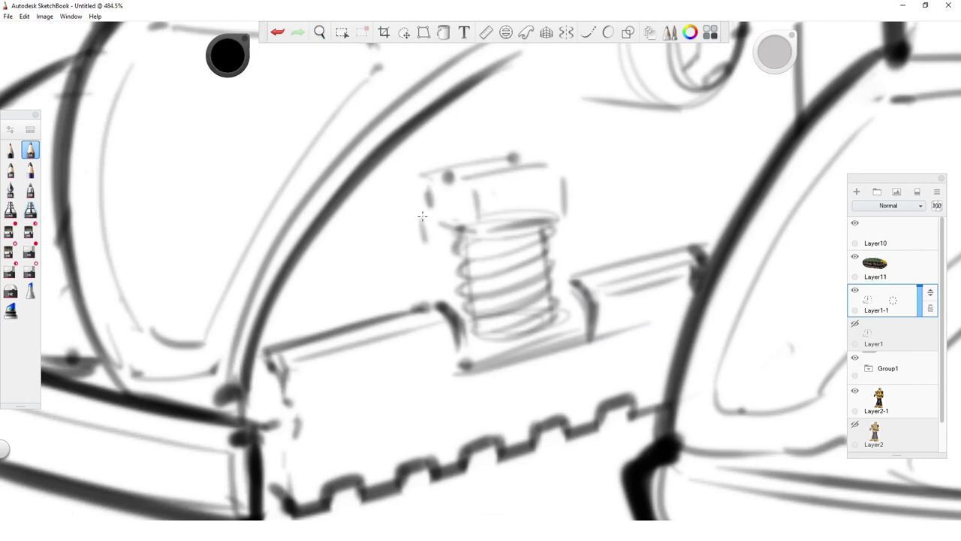
Step: Darken the spring cap's lower and side edges and draw a curved connector from its corner down to the front block
{"action": "mouse_move", "coordinate": [423, 225]}
{"action": "left_mouse_down"}
{"action": "mouse_move", "coordinate": [433, 289]}
{"action": "mouse_move", "coordinate": [422, 222]}
{"action": "left_mouse_up"}
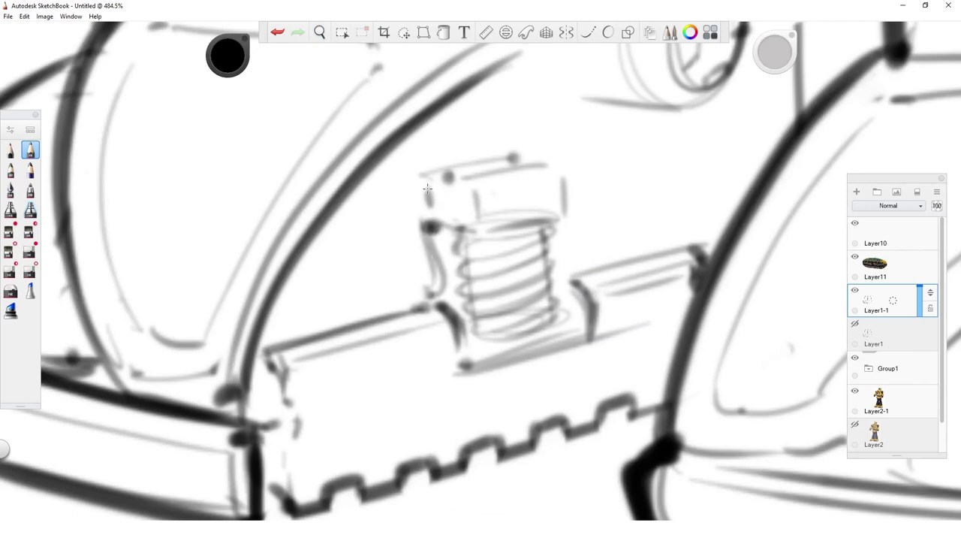
{"action": "left_click_drag", "start_coordinate": [427, 183], "coordinate": [437, 230]}
{"action": "mouse_move", "coordinate": [470, 186]}
{"action": "left_mouse_down"}
{"action": "mouse_move", "coordinate": [476, 234]}
{"action": "mouse_move", "coordinate": [488, 230]}
{"action": "left_mouse_up"}
{"action": "left_click_drag", "start_coordinate": [562, 206], "coordinate": [557, 172]}
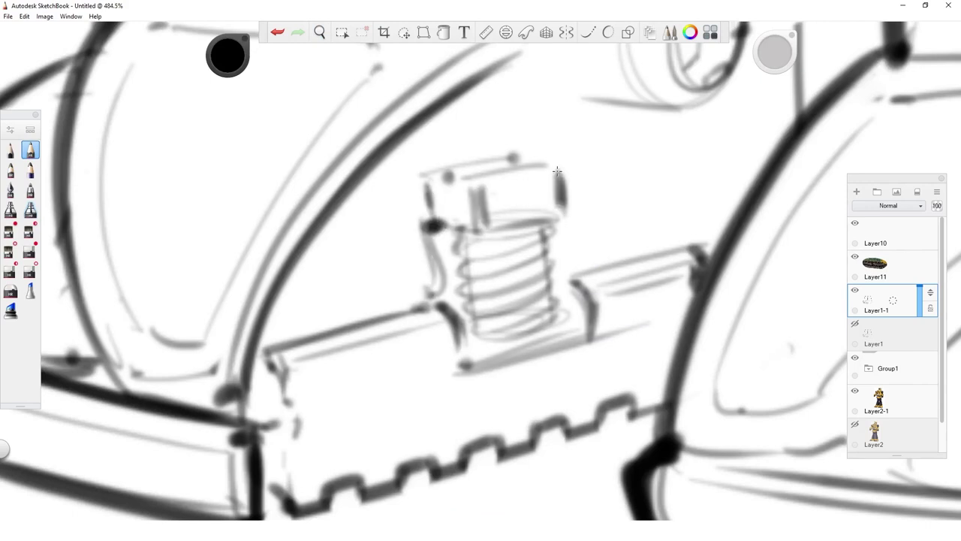
{"action": "mouse_move", "coordinate": [564, 206]}
{"action": "left_mouse_down"}
{"action": "mouse_move", "coordinate": [485, 225]}
{"action": "mouse_move", "coordinate": [440, 221]}
{"action": "left_mouse_up"}
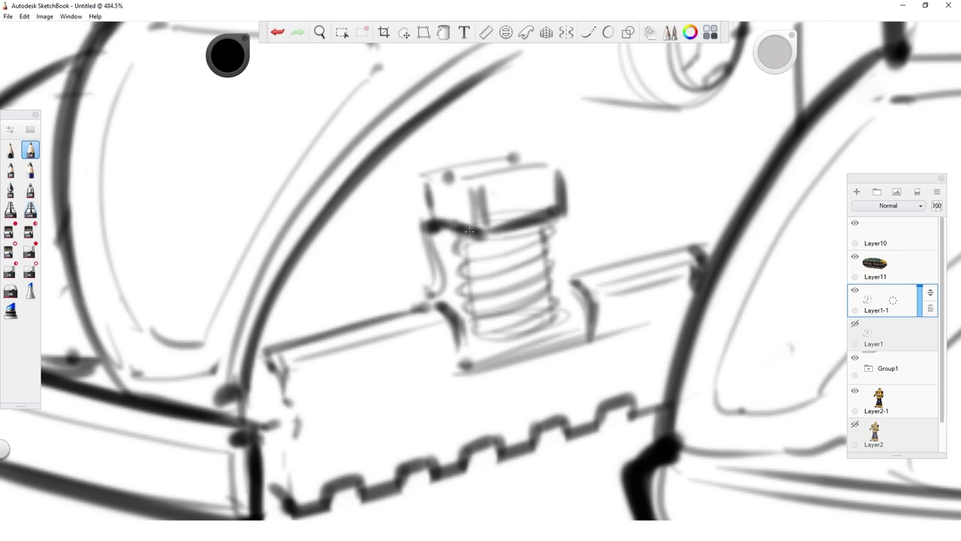
Step: Draw a triangular frame between the left foot's curved edge and the spring, resting on the front block
{"action": "key", "text": "space"}
{"action": "mouse_move", "coordinate": [545, 249]}
{"action": "left_mouse_down"}
{"action": "mouse_move", "coordinate": [510, 311]}
{"action": "mouse_move", "coordinate": [519, 320]}
{"action": "mouse_move", "coordinate": [551, 284]}
{"action": "left_mouse_up"}
{"action": "left_click_drag", "start_coordinate": [303, 335], "coordinate": [318, 381]}
{"action": "key", "text": "space"}
{"action": "left_click_drag", "start_coordinate": [302, 443], "coordinate": [518, 346]}
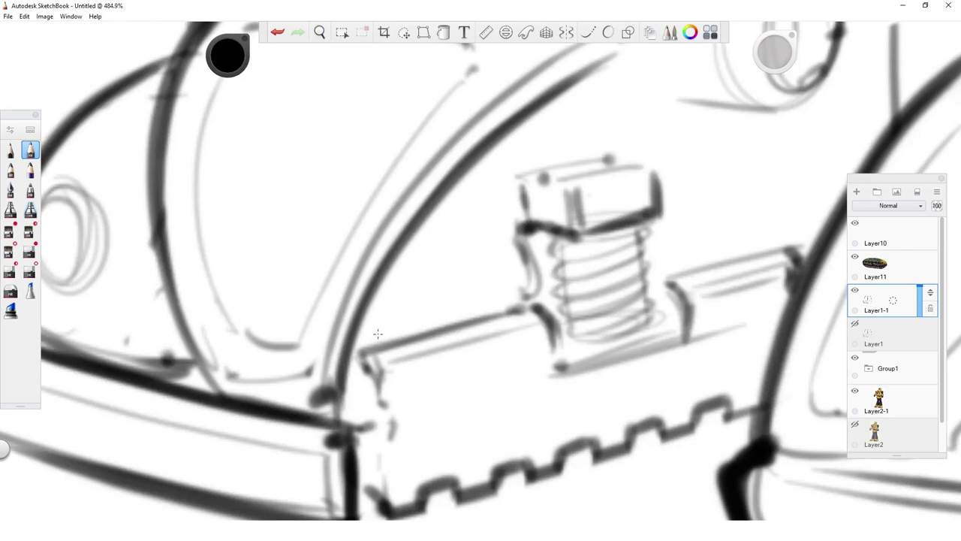
{"action": "mouse_move", "coordinate": [367, 338]}
{"action": "left_mouse_down"}
{"action": "mouse_move", "coordinate": [506, 305]}
{"action": "mouse_move", "coordinate": [487, 170]}
{"action": "mouse_move", "coordinate": [373, 333]}
{"action": "mouse_move", "coordinate": [487, 172]}
{"action": "mouse_move", "coordinate": [502, 296]}
{"action": "left_mouse_up"}
{"action": "key", "text": "space"}
{"action": "left_click_drag", "start_coordinate": [592, 249], "coordinate": [563, 328]}
{"action": "left_click_drag", "start_coordinate": [563, 328], "coordinate": [412, 358]}
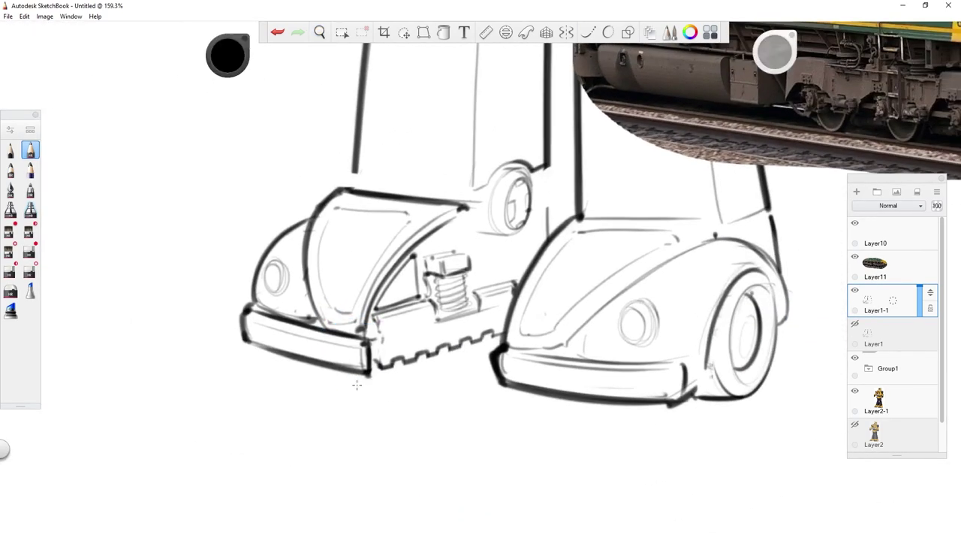
Step: Fade the locomotive photo layer and place the line-art layer Layer1-1 above it
{"action": "key", "text": "space"}
{"action": "left_click_drag", "start_coordinate": [516, 270], "coordinate": [563, 317]}
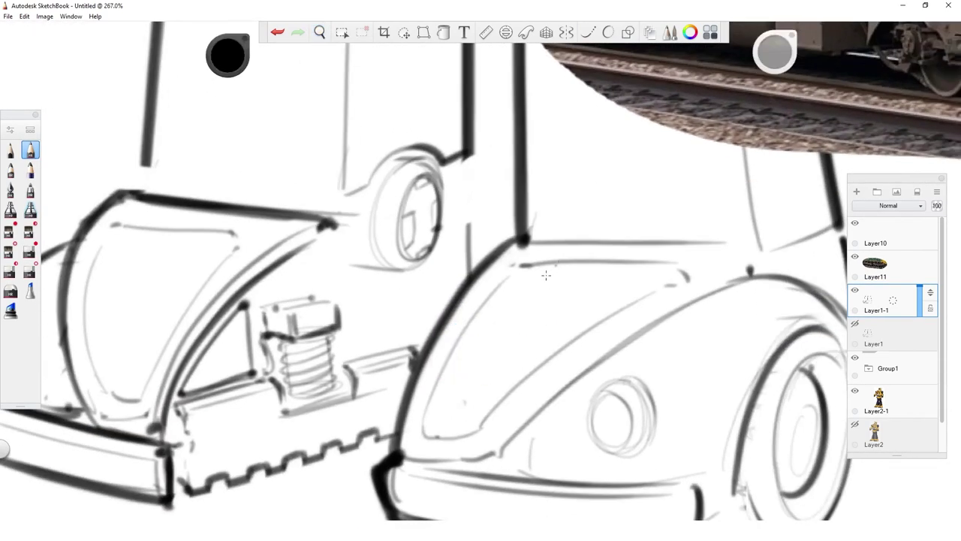
{"action": "key", "text": "space"}
{"action": "mouse_move", "coordinate": [622, 217]}
{"action": "left_mouse_down"}
{"action": "mouse_move", "coordinate": [626, 211]}
{"action": "mouse_move", "coordinate": [643, 257]}
{"action": "left_mouse_up"}
{"action": "mouse_move", "coordinate": [661, 262]}
{"action": "left_mouse_down"}
{"action": "mouse_move", "coordinate": [465, 310]}
{"action": "mouse_move", "coordinate": [341, 358]}
{"action": "left_mouse_up"}
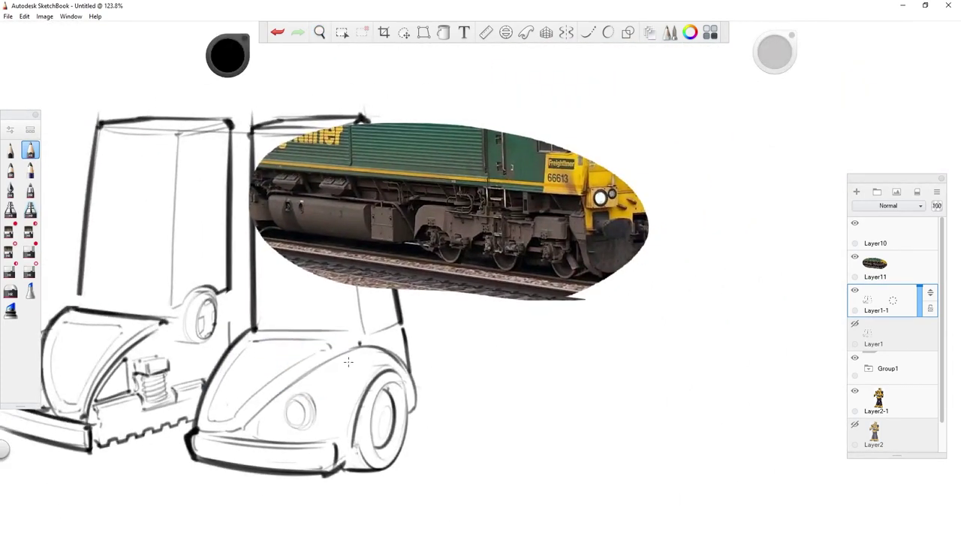
{"action": "key", "text": "space"}
{"action": "left_click_drag", "start_coordinate": [147, 358], "coordinate": [364, 322]}
{"action": "key", "text": "space"}
{"action": "left_click_drag", "start_coordinate": [826, 186], "coordinate": [622, 266]}
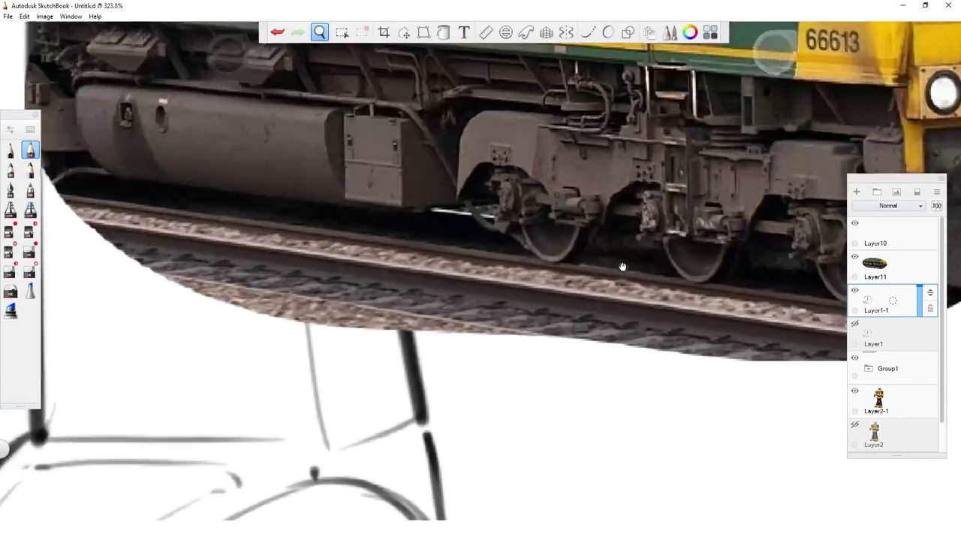
{"action": "mouse_move", "coordinate": [920, 272]}
{"action": "left_mouse_down"}
{"action": "mouse_move", "coordinate": [923, 331]}
{"action": "mouse_move", "coordinate": [920, 301]}
{"action": "left_mouse_up"}
{"action": "left_click", "coordinate": [898, 267]}
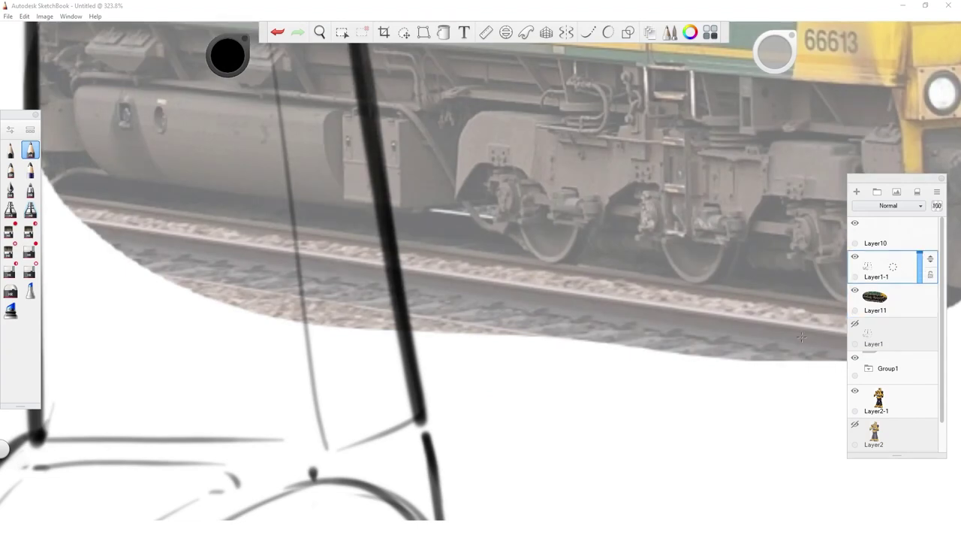
{"action": "left_click_drag", "start_coordinate": [526, 225], "coordinate": [401, 263]}
{"action": "mouse_move", "coordinate": [368, 210]}
{"action": "left_mouse_down"}
{"action": "mouse_move", "coordinate": [385, 289]}
{"action": "mouse_move", "coordinate": [354, 260]}
{"action": "left_mouse_up"}
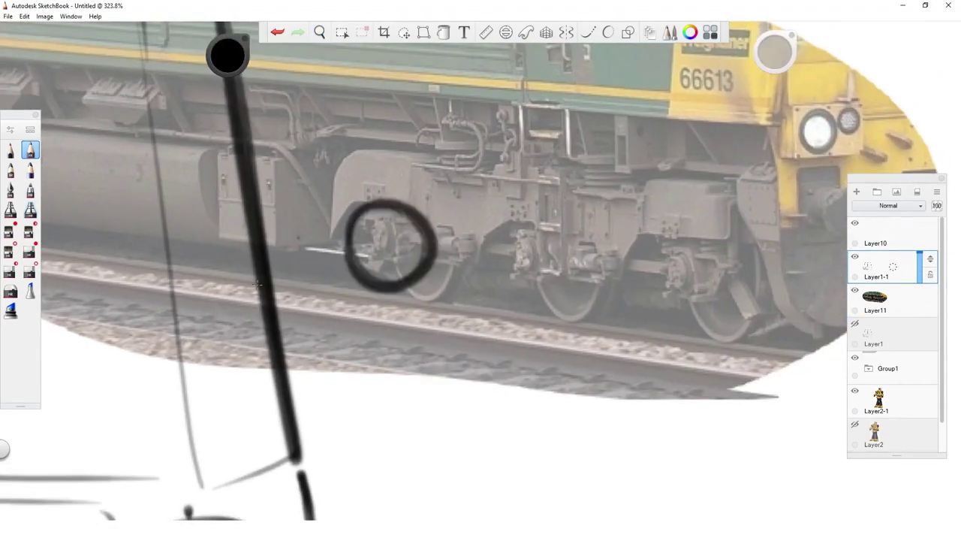
{"action": "key", "text": "ctrl+z"}
{"action": "left_click_drag", "start_coordinate": [652, 296], "coordinate": [673, 238]}
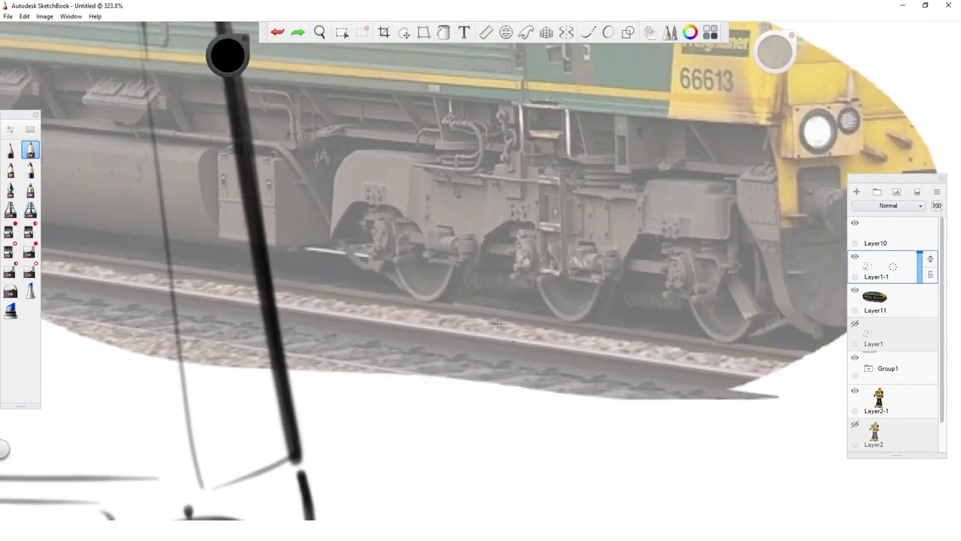
Step: Sketch two small pairs of concentric ellipses on either side beneath the round ankle joint
{"action": "left_click_drag", "start_coordinate": [252, 338], "coordinate": [877, 201]}
{"action": "left_click_drag", "start_coordinate": [278, 383], "coordinate": [204, 290]}
{"action": "left_click_drag", "start_coordinate": [324, 283], "coordinate": [245, 348]}
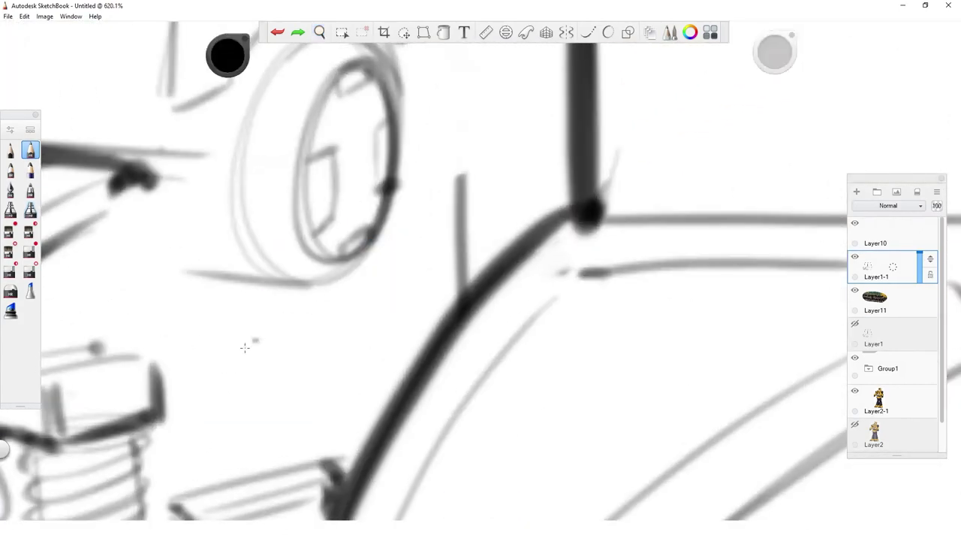
{"action": "mouse_move", "coordinate": [187, 266]}
{"action": "left_mouse_down"}
{"action": "mouse_move", "coordinate": [241, 278]}
{"action": "mouse_move", "coordinate": [199, 297]}
{"action": "mouse_move", "coordinate": [210, 261]}
{"action": "mouse_move", "coordinate": [203, 299]}
{"action": "left_mouse_up"}
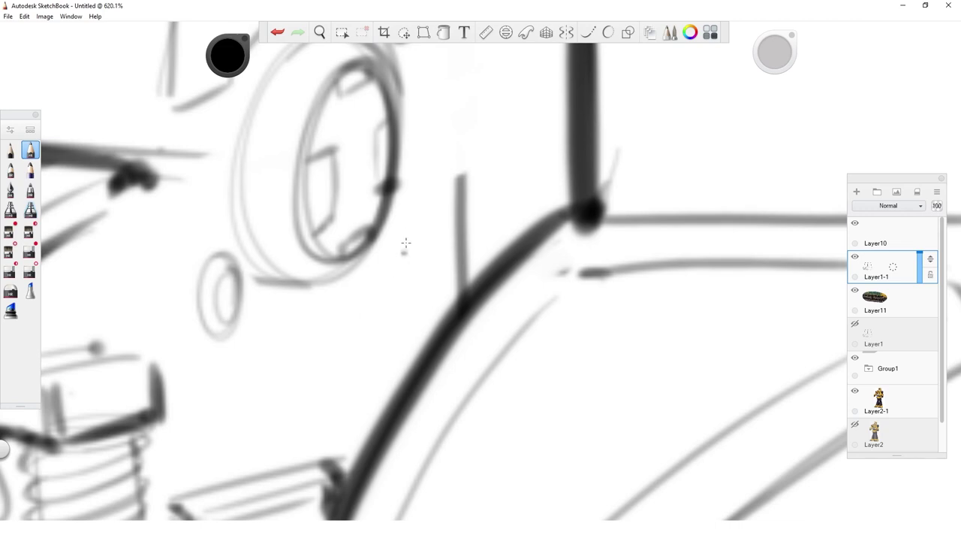
{"action": "mouse_move", "coordinate": [398, 251]}
{"action": "left_mouse_down"}
{"action": "mouse_move", "coordinate": [393, 217]}
{"action": "mouse_move", "coordinate": [425, 247]}
{"action": "mouse_move", "coordinate": [417, 262]}
{"action": "left_mouse_up"}
Step: Extend both small ellipse pairs into short cylinders with side lines and a curved back edge
{"action": "key", "text": "space"}
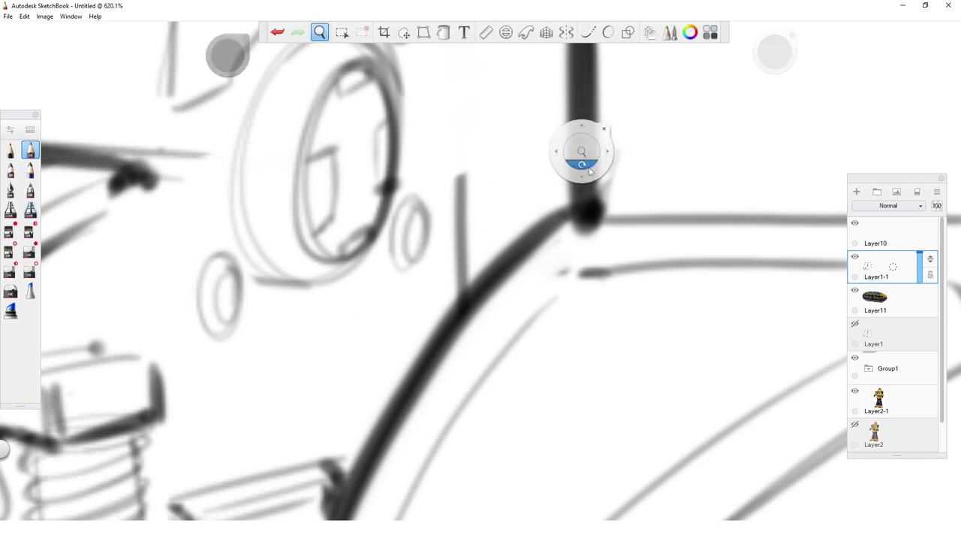
{"action": "mouse_move", "coordinate": [590, 171]}
{"action": "left_mouse_down"}
{"action": "mouse_move", "coordinate": [620, 320]}
{"action": "mouse_move", "coordinate": [589, 370]}
{"action": "left_mouse_up"}
{"action": "left_click_drag", "start_coordinate": [388, 312], "coordinate": [345, 493]}
{"action": "left_click_drag", "start_coordinate": [335, 206], "coordinate": [347, 159]}
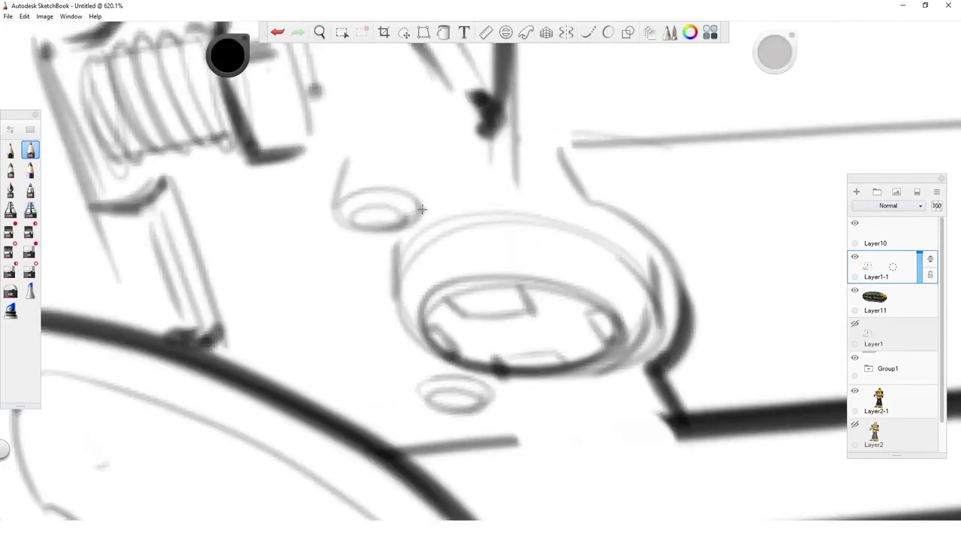
{"action": "left_click_drag", "start_coordinate": [422, 218], "coordinate": [420, 159]}
{"action": "left_click_drag", "start_coordinate": [343, 170], "coordinate": [404, 161]}
{"action": "left_click_drag", "start_coordinate": [417, 386], "coordinate": [414, 358]}
{"action": "left_click_drag", "start_coordinate": [493, 395], "coordinate": [491, 352]}
Step: Draw a stepped bracket beneath the front small cylinder and a line linking the spring cap to the rear block
{"action": "key", "text": "space"}
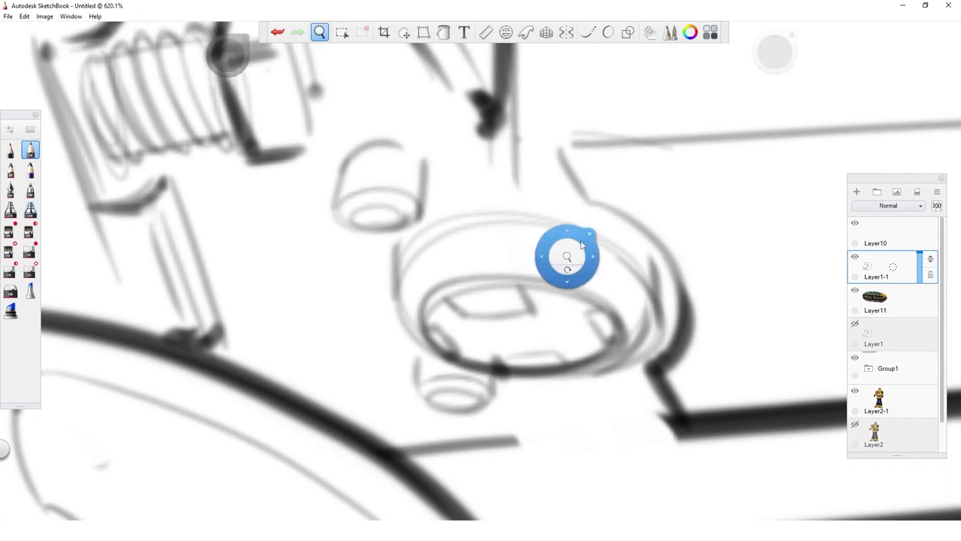
{"action": "left_click_drag", "start_coordinate": [575, 252], "coordinate": [484, 311]}
{"action": "left_click_drag", "start_coordinate": [697, 284], "coordinate": [694, 308]}
{"action": "left_click_drag", "start_coordinate": [512, 274], "coordinate": [579, 274]}
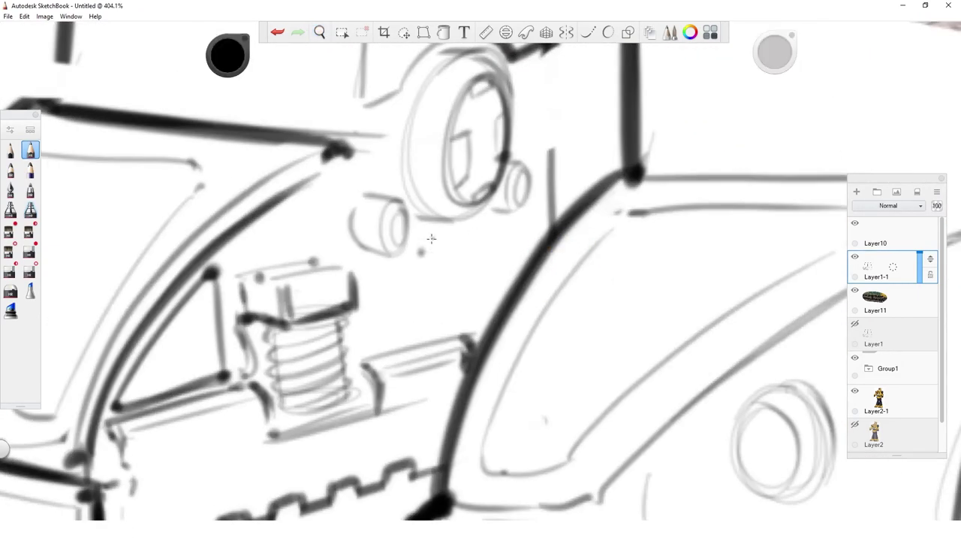
{"action": "mouse_move", "coordinate": [421, 241]}
{"action": "left_mouse_down"}
{"action": "mouse_move", "coordinate": [492, 230]}
{"action": "mouse_move", "coordinate": [419, 245]}
{"action": "mouse_move", "coordinate": [400, 265]}
{"action": "mouse_move", "coordinate": [365, 262]}
{"action": "left_mouse_up"}
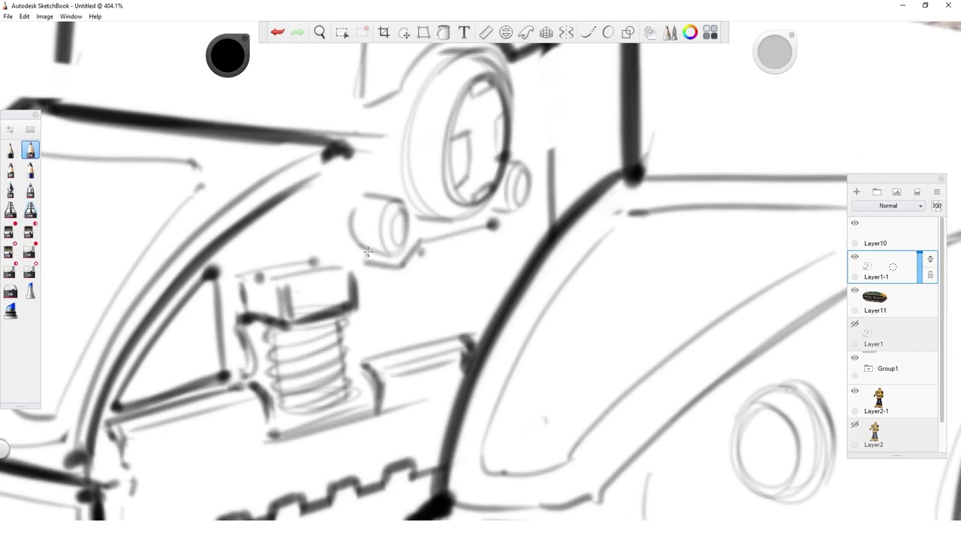
{"action": "key", "text": "s"}
{"action": "left_click_drag", "start_coordinate": [357, 214], "coordinate": [363, 261]}
{"action": "key", "text": "s"}
{"action": "mouse_move", "coordinate": [347, 318]}
{"action": "left_mouse_down"}
{"action": "mouse_move", "coordinate": [354, 349]}
{"action": "mouse_move", "coordinate": [461, 326]}
{"action": "left_mouse_up"}
{"action": "key", "text": "s"}
{"action": "key", "text": "s"}
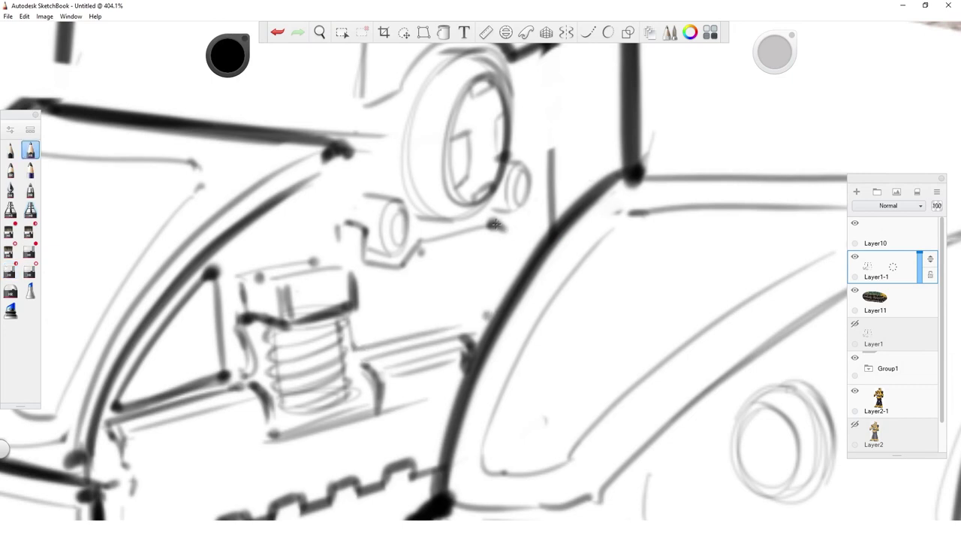
Step: Extend the bracket around the rear small cylinder to the right foot's edge, erasing the old vertical line there
{"action": "left_click_drag", "start_coordinate": [497, 225], "coordinate": [517, 236]}
{"action": "mouse_move", "coordinate": [515, 219]}
{"action": "left_mouse_down"}
{"action": "mouse_move", "coordinate": [550, 174]}
{"action": "mouse_move", "coordinate": [554, 150]}
{"action": "left_mouse_up"}
{"action": "key", "text": "e"}
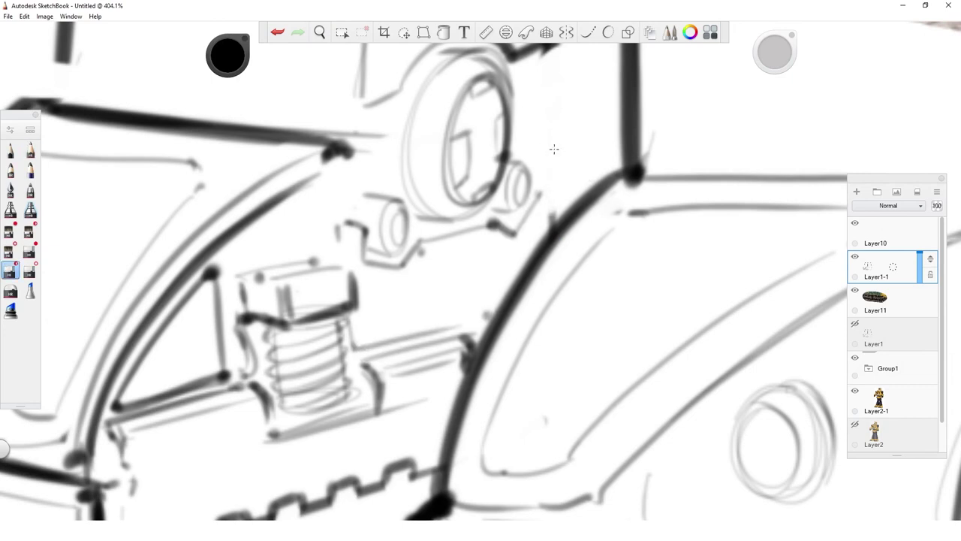
{"action": "left_click_drag", "start_coordinate": [553, 213], "coordinate": [552, 228]}
{"action": "key", "text": "s"}
{"action": "mouse_move", "coordinate": [539, 172]}
{"action": "left_mouse_down"}
{"action": "mouse_move", "coordinate": [539, 190]}
{"action": "mouse_move", "coordinate": [561, 168]}
{"action": "left_mouse_up"}
{"action": "mouse_move", "coordinate": [562, 168]}
{"action": "left_mouse_down"}
{"action": "mouse_move", "coordinate": [509, 235]}
{"action": "mouse_move", "coordinate": [540, 196]}
{"action": "mouse_move", "coordinate": [481, 253]}
{"action": "mouse_move", "coordinate": [422, 239]}
{"action": "mouse_move", "coordinate": [495, 226]}
{"action": "mouse_move", "coordinate": [427, 227]}
{"action": "left_mouse_up"}
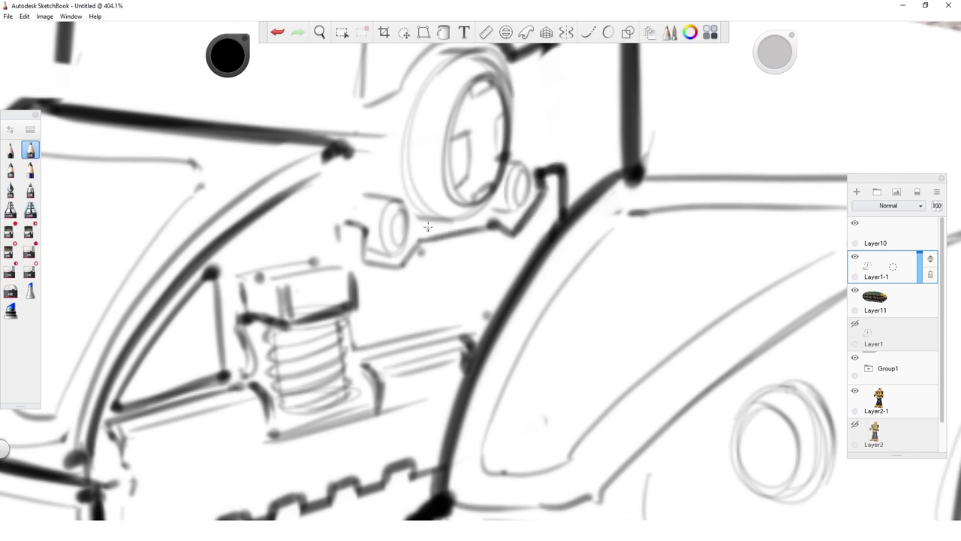
Step: Draw a thick dark rod connecting the two small cylinders above the bracket
{"action": "mouse_move", "coordinate": [365, 253]}
{"action": "left_mouse_down"}
{"action": "mouse_move", "coordinate": [393, 261]}
{"action": "mouse_move", "coordinate": [488, 218]}
{"action": "left_mouse_up"}
{"action": "left_click_drag", "start_coordinate": [419, 224], "coordinate": [516, 216]}
{"action": "key", "text": "space"}
{"action": "left_click_drag", "start_coordinate": [487, 270], "coordinate": [332, 317]}
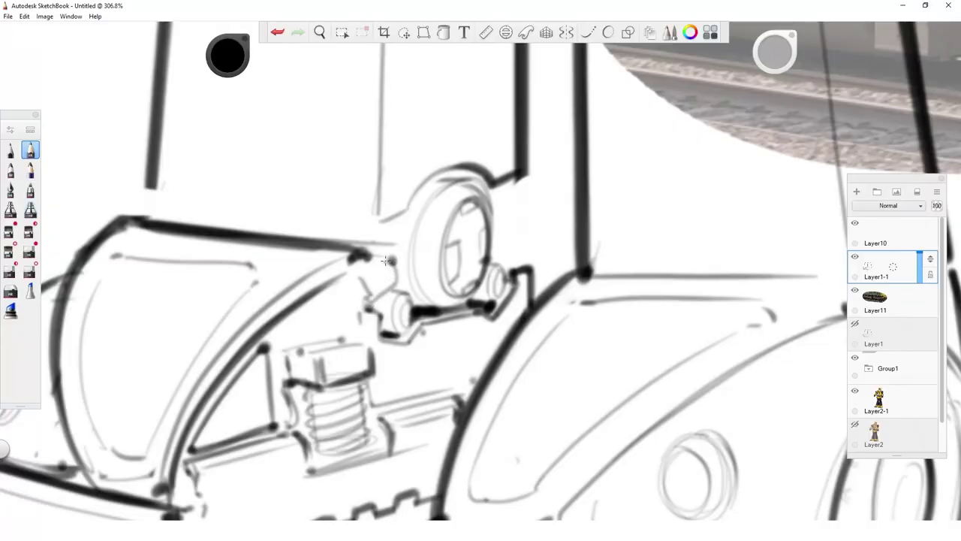
Step: Outline a small tilted block above the front cylinder and add two bent pipe fittings on top of the spring cap
{"action": "left_click_drag", "start_coordinate": [351, 282], "coordinate": [389, 259]}
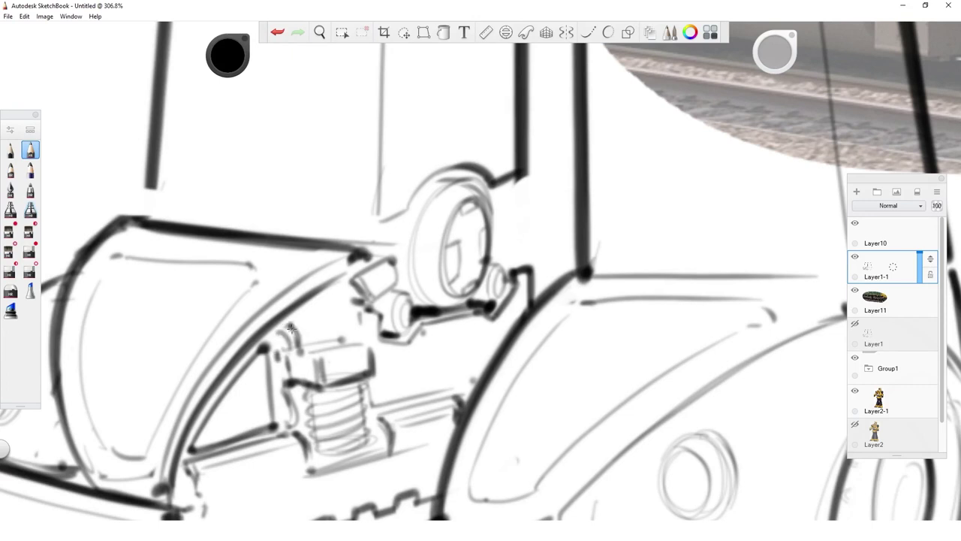
{"action": "left_click_drag", "start_coordinate": [291, 328], "coordinate": [277, 332]}
{"action": "left_click_drag", "start_coordinate": [332, 316], "coordinate": [334, 338]}
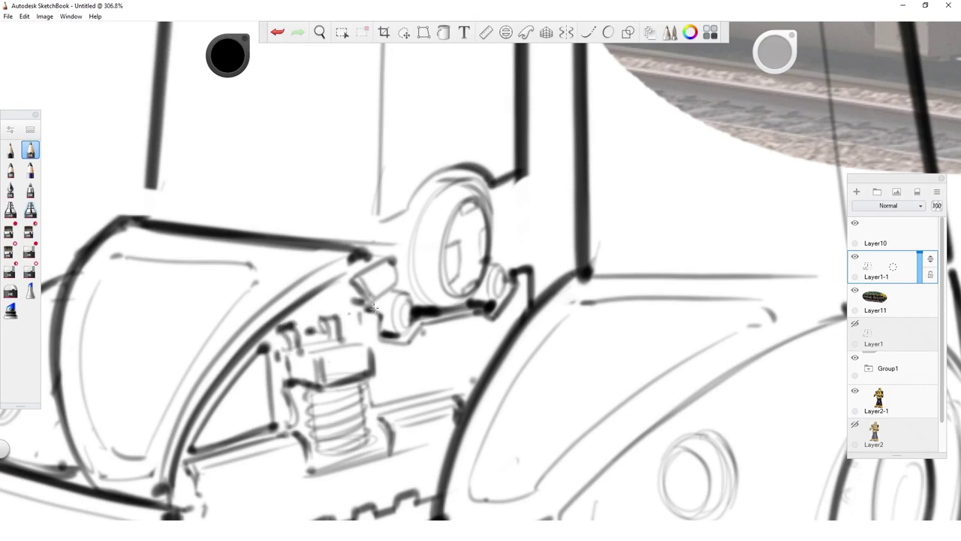
Step: Check the new mechanical parts against the whole drawing of the legs and feet
{"action": "key", "text": "space"}
{"action": "left_click_drag", "start_coordinate": [502, 269], "coordinate": [384, 268]}
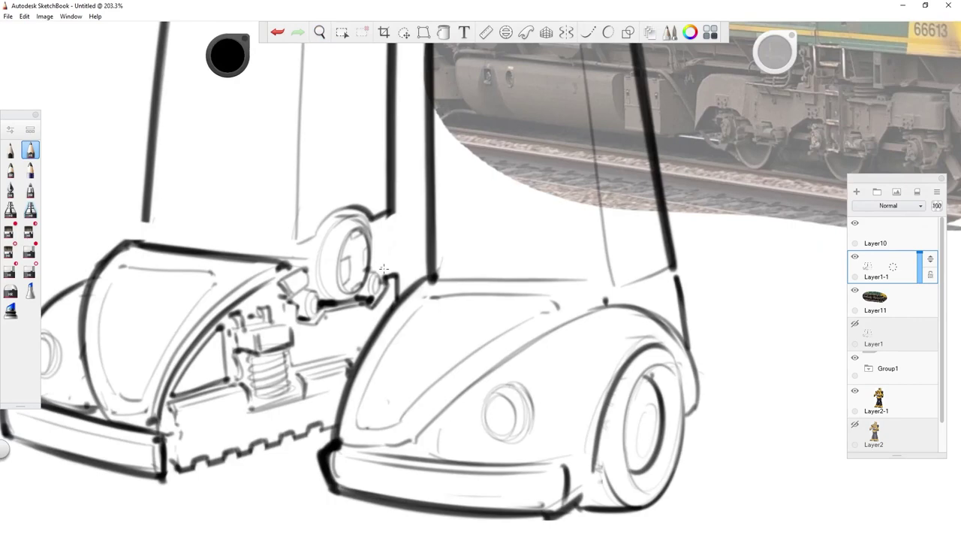
{"action": "scroll", "coordinate": [385, 268], "scroll_direction": "down", "scroll_amount": 4}
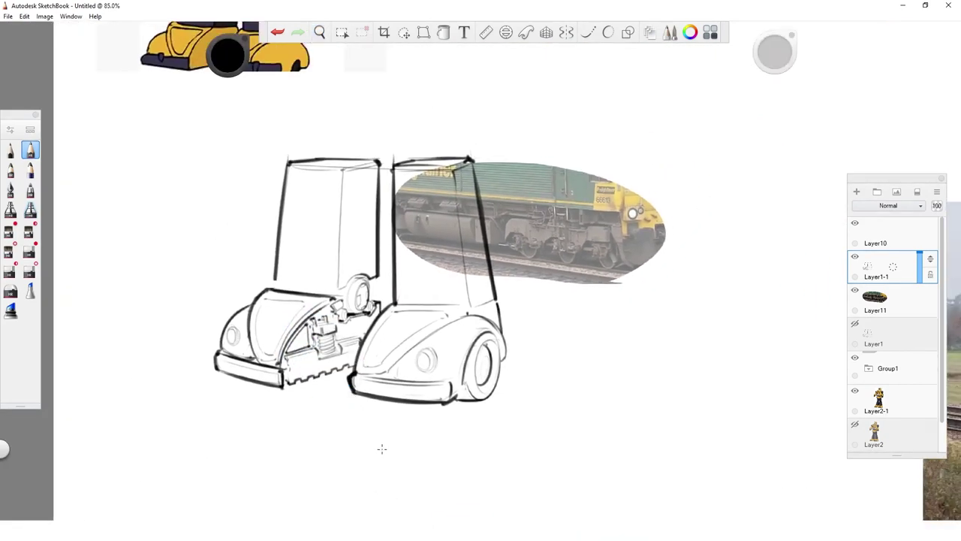
{"action": "scroll", "coordinate": [394, 275], "scroll_direction": "up", "scroll_amount": 2}
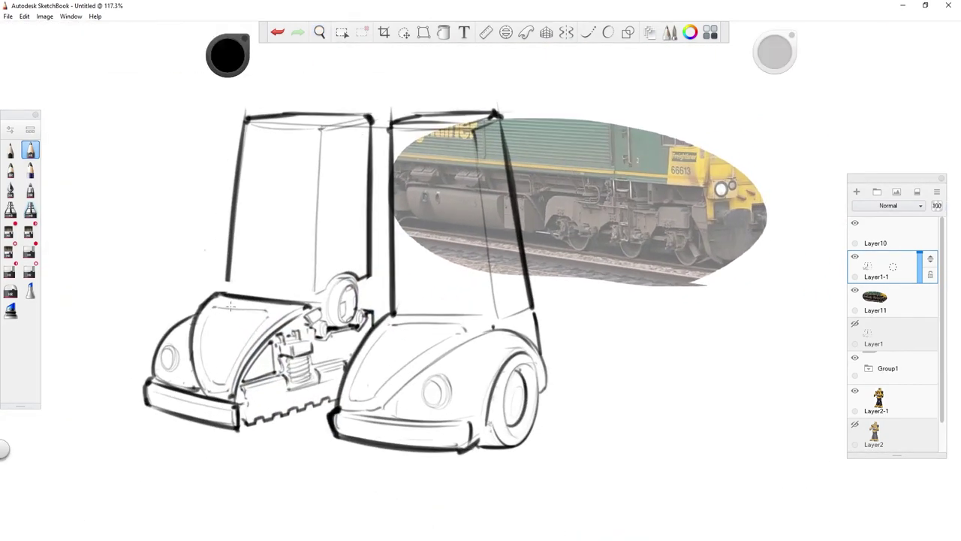
{"action": "scroll", "coordinate": [309, 358], "scroll_direction": "up", "scroll_amount": 5}
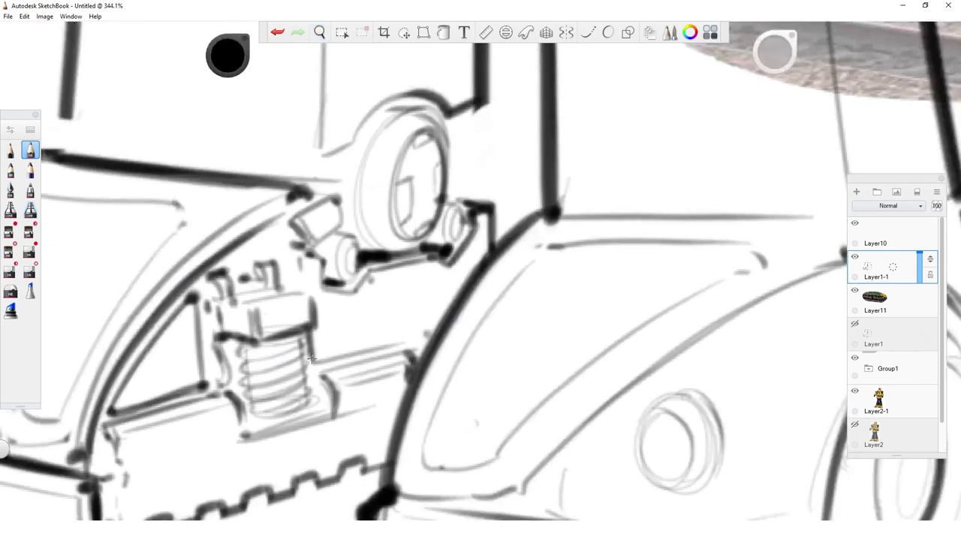
Step: Draw a dark ledge line from the spring to the right foot's edge and add a vertical panel seam with bolts above it
{"action": "left_click_drag", "start_coordinate": [312, 363], "coordinate": [427, 337]}
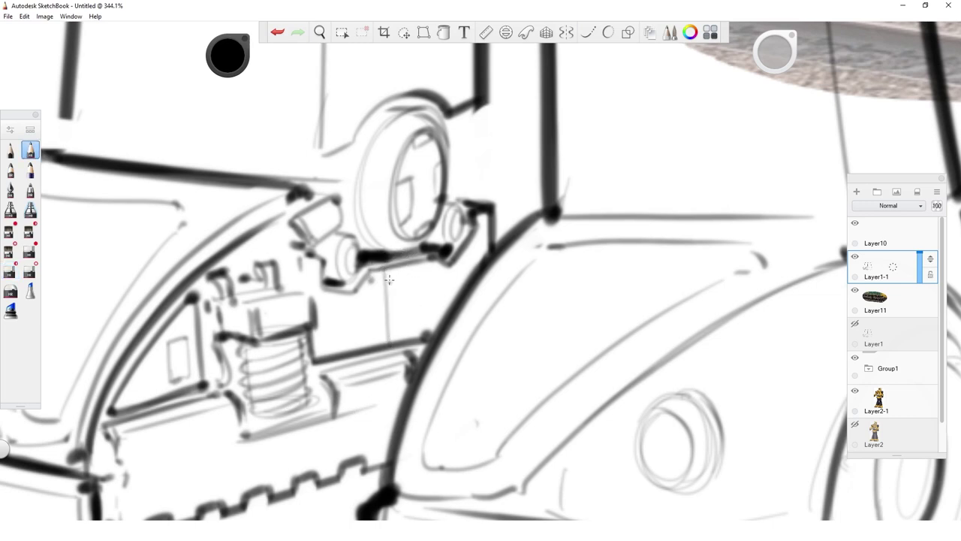
{"action": "left_click_drag", "start_coordinate": [389, 343], "coordinate": [388, 274]}
{"action": "left_click", "coordinate": [399, 330]}
Step: Darken the spring's base corners and both sides of its coils, undoing the stroke along the base
{"action": "key", "text": "space"}
{"action": "mouse_move", "coordinate": [428, 323]}
{"action": "left_mouse_down"}
{"action": "mouse_move", "coordinate": [397, 391]}
{"action": "mouse_move", "coordinate": [426, 360]}
{"action": "left_mouse_up"}
{"action": "left_click_drag", "start_coordinate": [268, 337], "coordinate": [341, 323]}
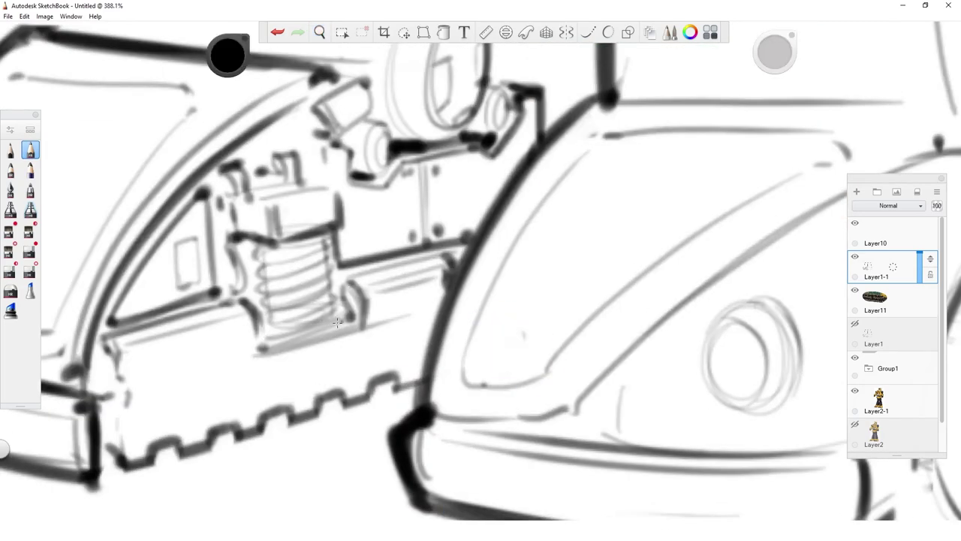
{"action": "key", "text": "ctrl+z"}
{"action": "left_click_drag", "start_coordinate": [275, 332], "coordinate": [270, 331]}
{"action": "left_click_drag", "start_coordinate": [337, 314], "coordinate": [342, 318]}
{"action": "left_click_drag", "start_coordinate": [257, 249], "coordinate": [261, 311]}
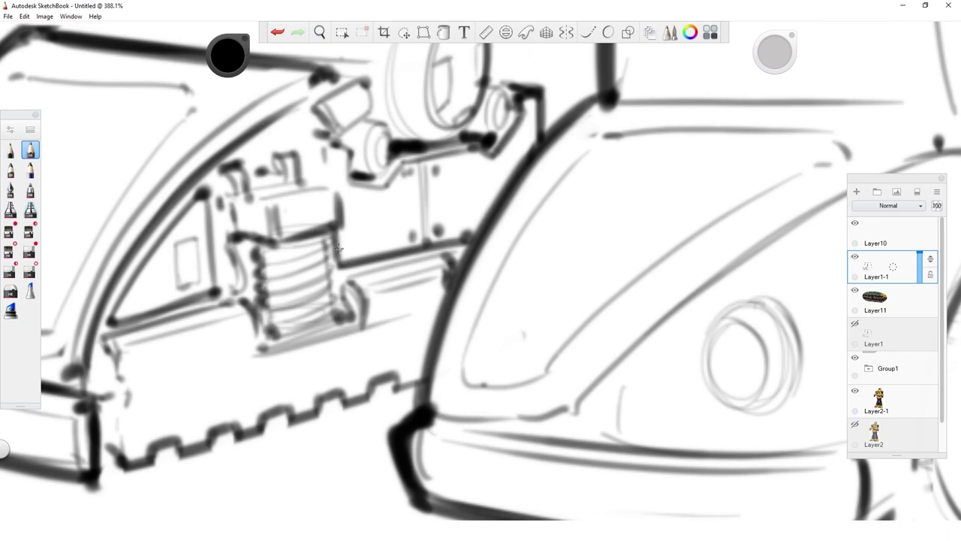
{"action": "left_click_drag", "start_coordinate": [324, 238], "coordinate": [329, 286]}
{"action": "left_click_drag", "start_coordinate": [237, 239], "coordinate": [248, 279]}
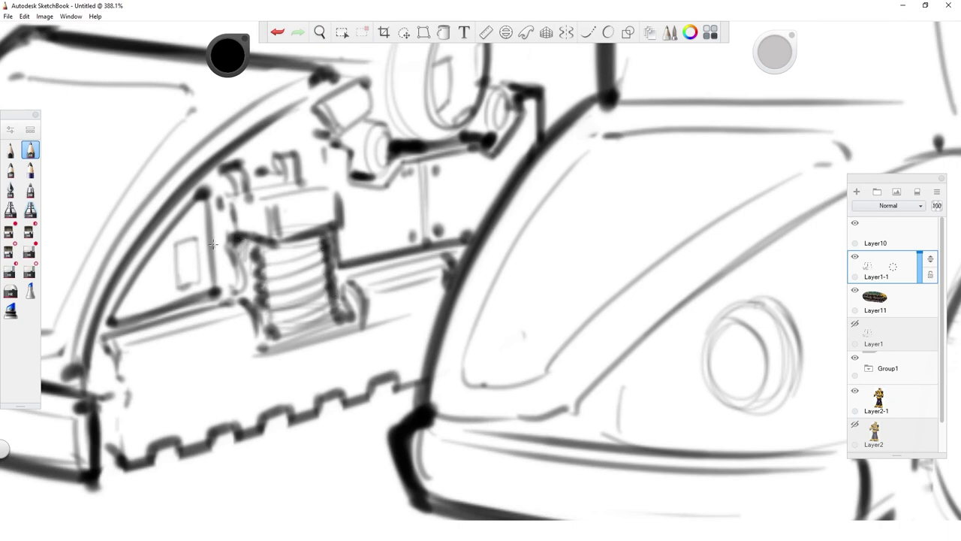
Step: Hatch the narrow strip in front of the spring and the thin band along the ledge behind it
{"action": "mouse_move", "coordinate": [216, 209]}
{"action": "left_mouse_down"}
{"action": "mouse_move", "coordinate": [222, 281]}
{"action": "mouse_move", "coordinate": [258, 316]}
{"action": "left_mouse_up"}
{"action": "key", "text": "space"}
{"action": "left_click_drag", "start_coordinate": [343, 270], "coordinate": [464, 241]}
Step: Thicken the left foot's inner vertical edge from the bumper up to the start of the arch
{"action": "key", "text": "space"}
{"action": "left_click_drag", "start_coordinate": [619, 252], "coordinate": [420, 408]}
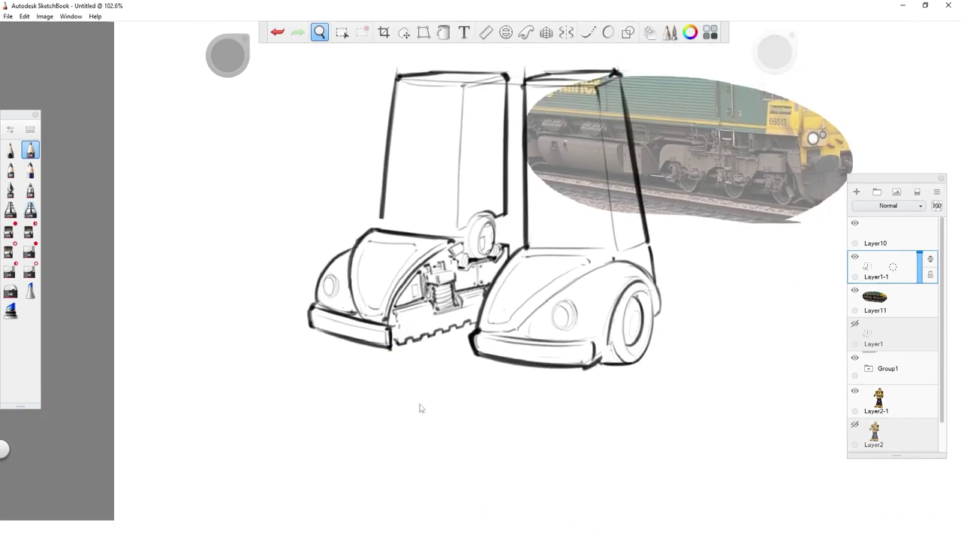
{"action": "left_click_drag", "start_coordinate": [506, 342], "coordinate": [419, 298]}
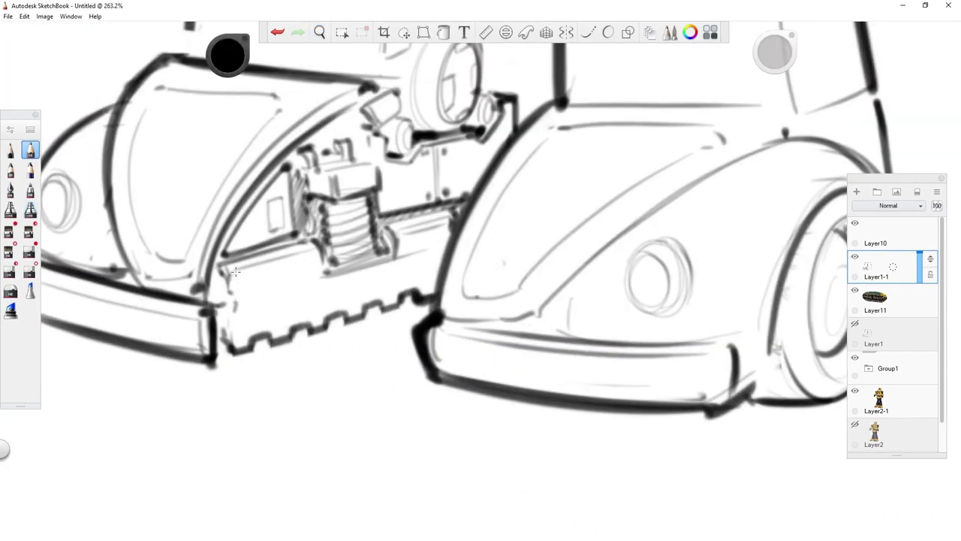
{"action": "left_click_drag", "start_coordinate": [235, 272], "coordinate": [200, 272]}
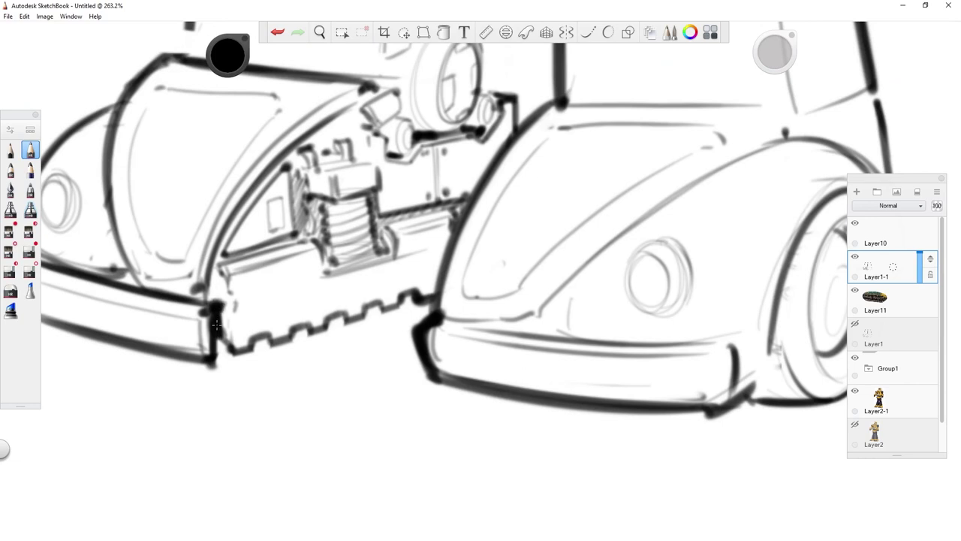
{"action": "mouse_move", "coordinate": [215, 304]}
{"action": "left_mouse_down"}
{"action": "mouse_move", "coordinate": [217, 261]}
{"action": "mouse_move", "coordinate": [252, 198]}
{"action": "left_mouse_up"}
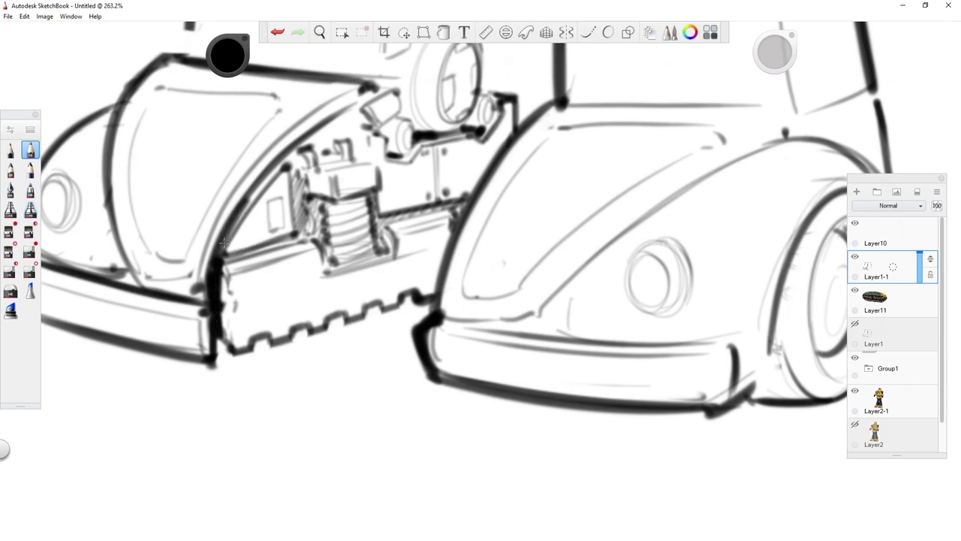
Step: Thicken the inner curve of the left foot's arch along the triangular panel
{"action": "left_click_drag", "start_coordinate": [222, 247], "coordinate": [272, 179]}
{"action": "left_click_drag", "start_coordinate": [240, 216], "coordinate": [282, 166]}
{"action": "left_click_drag", "start_coordinate": [253, 196], "coordinate": [287, 162]}
{"action": "key", "text": "ctrl+z"}
{"action": "left_click_drag", "start_coordinate": [223, 239], "coordinate": [272, 169]}
{"action": "key", "text": "ctrl+y"}
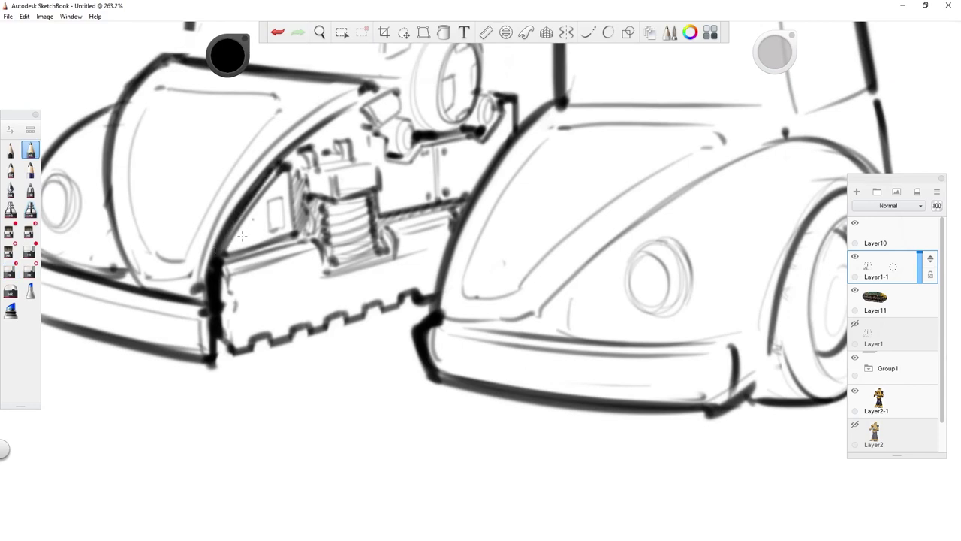
Step: Thicken the triangular panel's lower edge and fill the arch's underside above the spring with dark shading
{"action": "left_click_drag", "start_coordinate": [225, 256], "coordinate": [297, 235]}
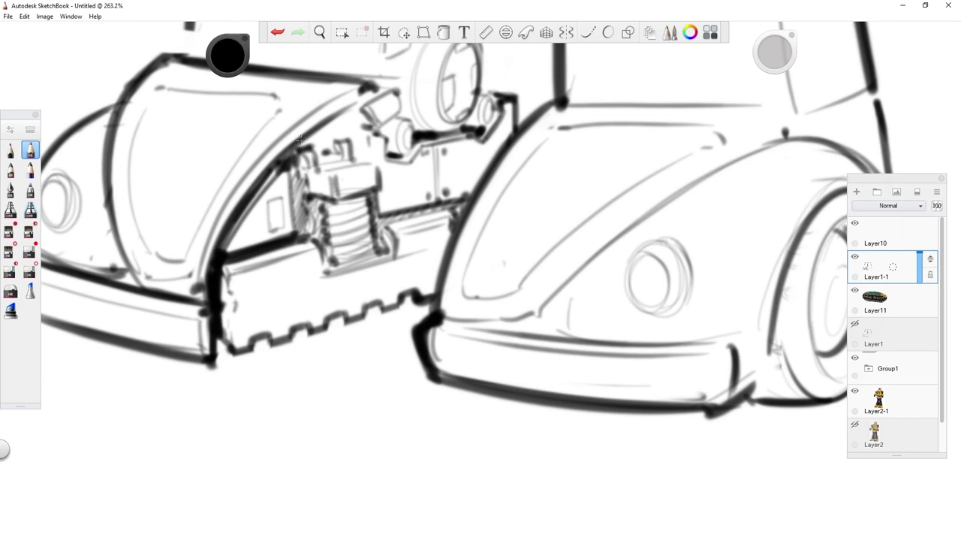
{"action": "mouse_move", "coordinate": [298, 143]}
{"action": "left_mouse_down"}
{"action": "mouse_move", "coordinate": [356, 106]}
{"action": "mouse_move", "coordinate": [366, 115]}
{"action": "left_mouse_up"}
{"action": "left_click_drag", "start_coordinate": [366, 115], "coordinate": [300, 140]}
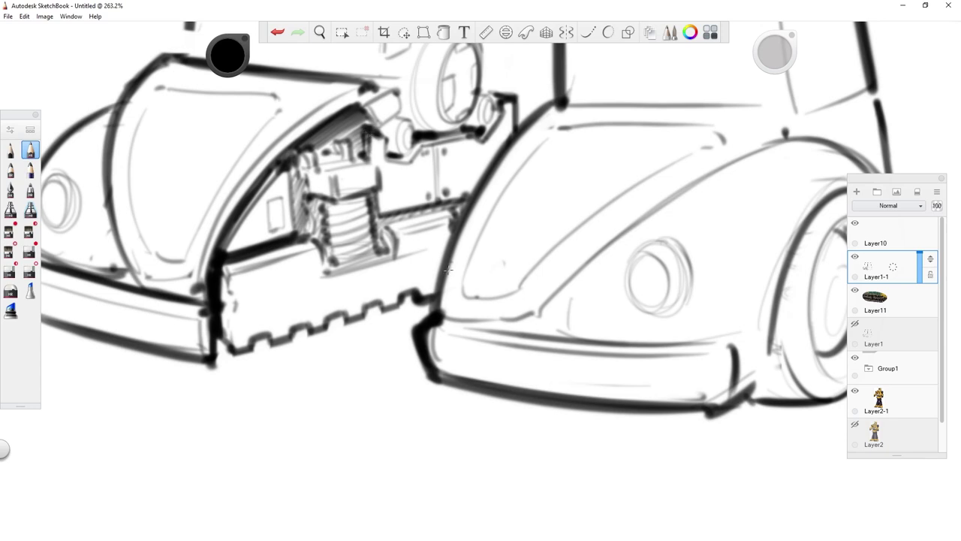
{"action": "key", "text": "space"}
{"action": "left_click_drag", "start_coordinate": [444, 245], "coordinate": [353, 367]}
{"action": "key", "text": "space"}
{"action": "left_click_drag", "start_coordinate": [478, 242], "coordinate": [550, 290]}
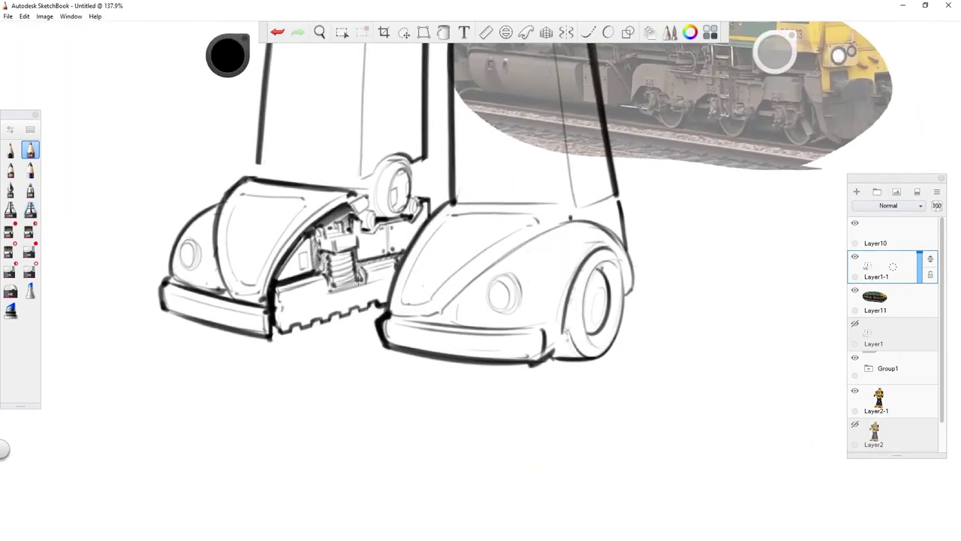
{"action": "key", "text": "space"}
{"action": "left_click_drag", "start_coordinate": [545, 224], "coordinate": [407, 343]}
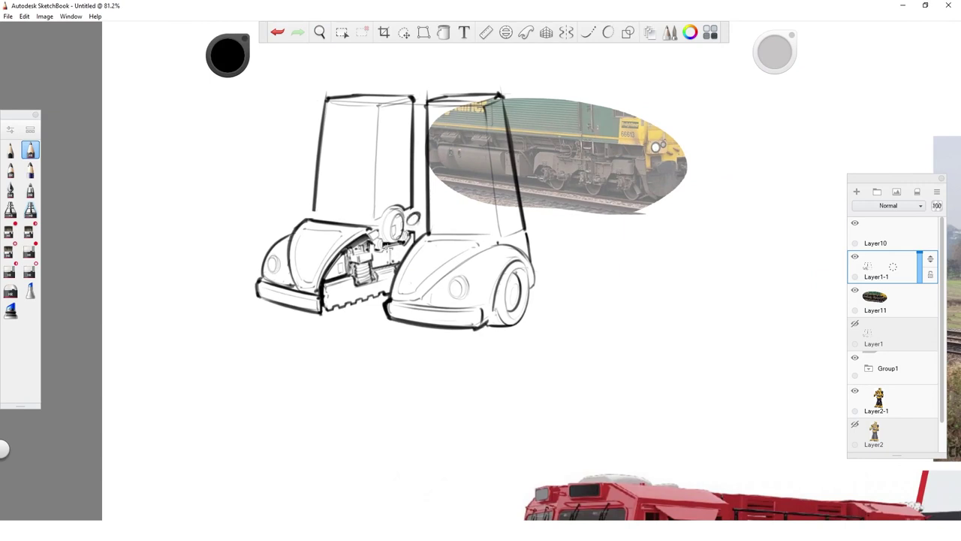
{"action": "key", "text": "ctrl+z"}
Step: Move the cropped locomotive photo on Layer11 horizontally away from the right leg and make Layer1-1 active again
{"action": "left_click", "coordinate": [893, 299]}
{"action": "key", "text": "v"}
{"action": "left_click_drag", "start_coordinate": [598, 342], "coordinate": [681, 342]}
{"action": "left_click", "coordinate": [903, 277]}
Step: Examine the red Wabtec locomotive and the Ponsse forestry machine photos for mechanical shapes
{"action": "key", "text": "space"}
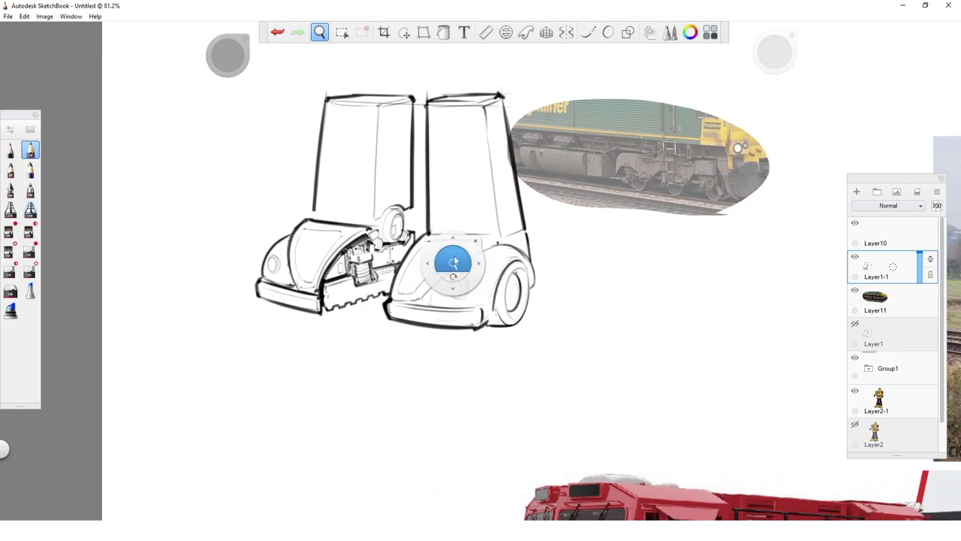
{"action": "left_click_drag", "start_coordinate": [452, 260], "coordinate": [338, 362]}
{"action": "left_click_drag", "start_coordinate": [834, 491], "coordinate": [526, 371]}
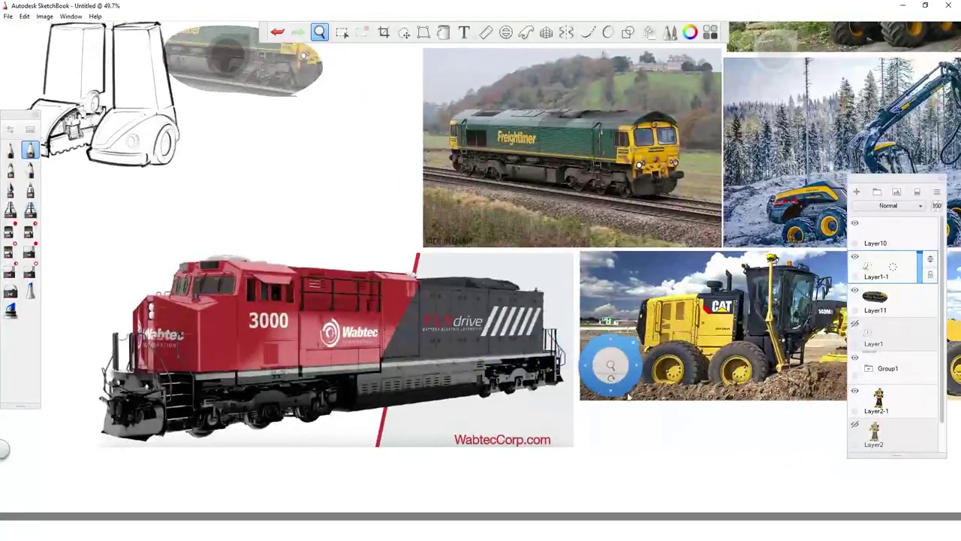
{"action": "left_click_drag", "start_coordinate": [606, 422], "coordinate": [686, 358]}
{"action": "left_click_drag", "start_coordinate": [361, 342], "coordinate": [398, 363]}
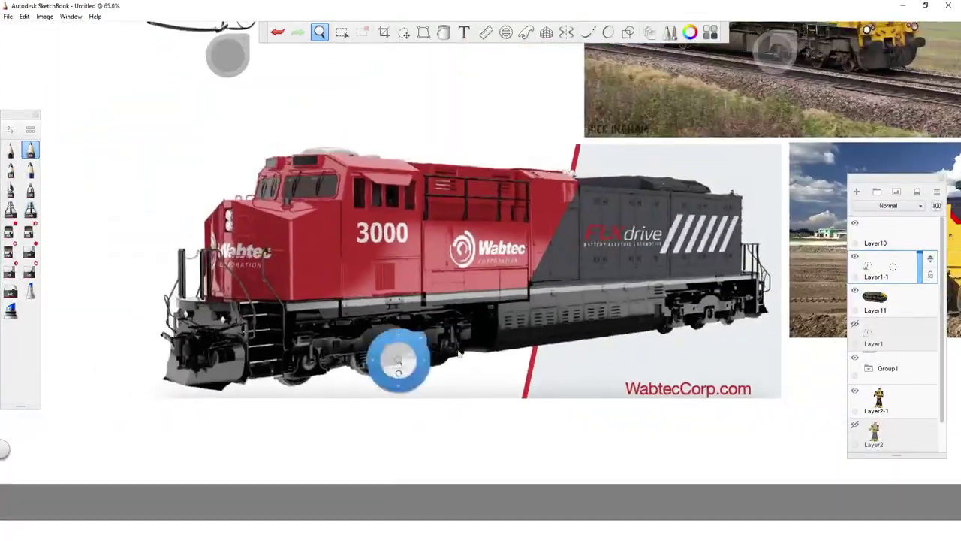
{"action": "left_click_drag", "start_coordinate": [641, 363], "coordinate": [240, 339]}
{"action": "left_click_drag", "start_coordinate": [813, 264], "coordinate": [543, 385]}
{"action": "mouse_move", "coordinate": [561, 233]}
{"action": "left_mouse_down"}
{"action": "mouse_move", "coordinate": [556, 338]}
{"action": "mouse_move", "coordinate": [420, 263]}
{"action": "left_mouse_up"}
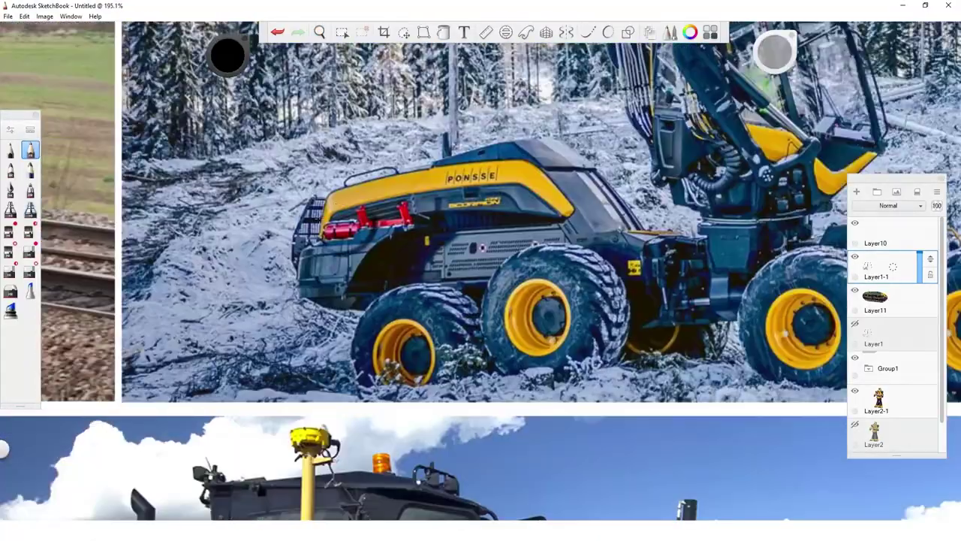
{"action": "mouse_move", "coordinate": [366, 218]}
{"action": "left_mouse_down"}
{"action": "mouse_move", "coordinate": [368, 233]}
{"action": "mouse_move", "coordinate": [320, 219]}
{"action": "left_mouse_up"}
{"action": "key", "text": "ctrl+z"}
Step: Replace the left leg's lower rear corner with a curved hinge bracket and bolt behind the round joint, erasing the old lines
{"action": "mouse_move", "coordinate": [509, 231]}
{"action": "left_mouse_down"}
{"action": "mouse_move", "coordinate": [535, 304]}
{"action": "mouse_move", "coordinate": [369, 322]}
{"action": "mouse_move", "coordinate": [602, 411]}
{"action": "left_mouse_up"}
{"action": "mouse_move", "coordinate": [423, 370]}
{"action": "left_mouse_down"}
{"action": "mouse_move", "coordinate": [518, 304]}
{"action": "mouse_move", "coordinate": [449, 315]}
{"action": "mouse_move", "coordinate": [472, 295]}
{"action": "left_mouse_up"}
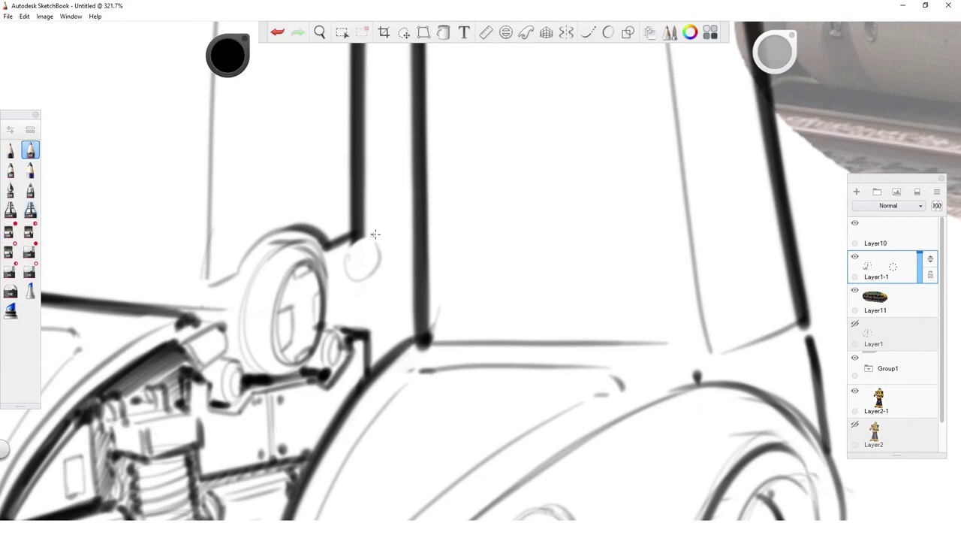
{"action": "left_click_drag", "start_coordinate": [332, 286], "coordinate": [370, 284]}
{"action": "key", "text": "e"}
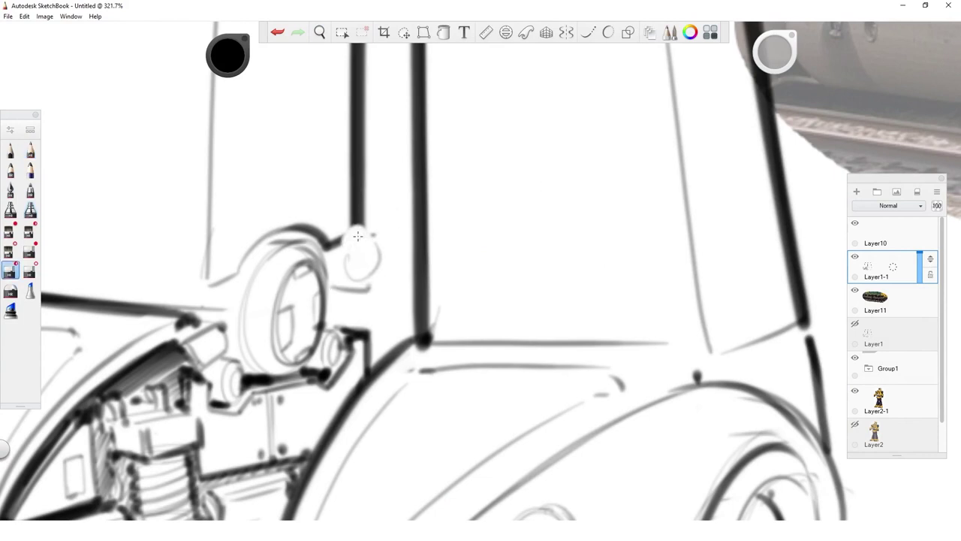
{"action": "left_click_drag", "start_coordinate": [340, 239], "coordinate": [345, 262]}
{"action": "key", "text": "e"}
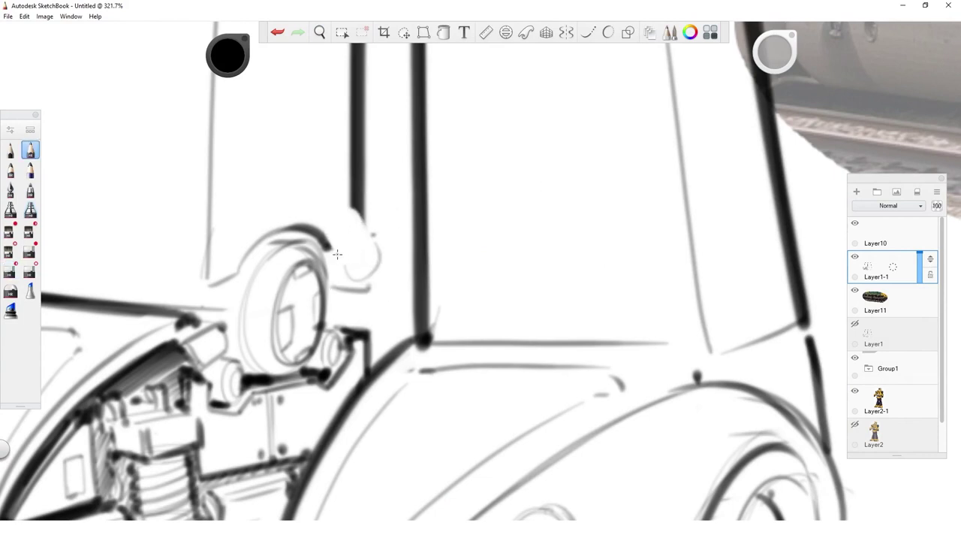
{"action": "key", "text": "e"}
{"action": "left_click_drag", "start_coordinate": [351, 198], "coordinate": [367, 230]}
{"action": "key", "text": "e"}
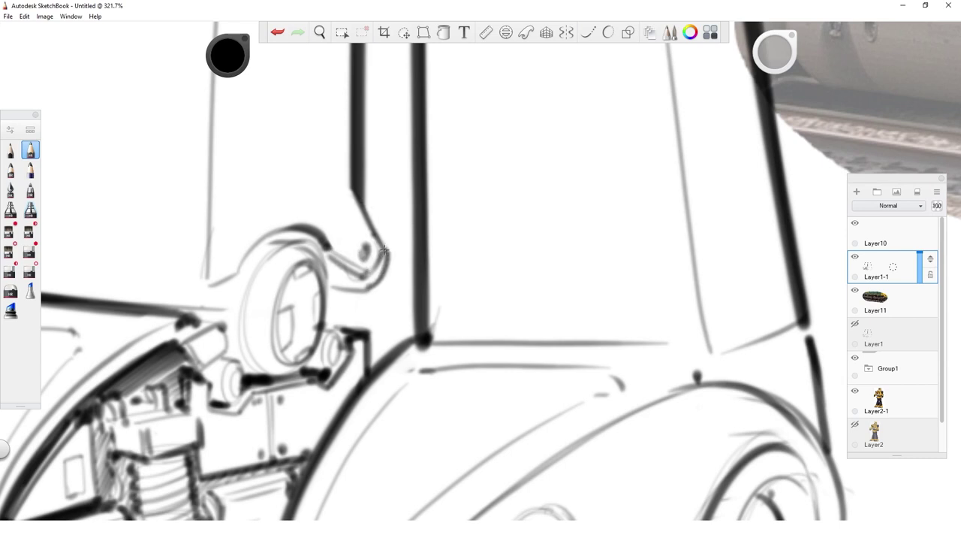
Step: Draw the left leg's bottom edge as a thick straight line just above the foot
{"action": "key", "text": "space"}
{"action": "left_click_drag", "start_coordinate": [406, 273], "coordinate": [481, 273]}
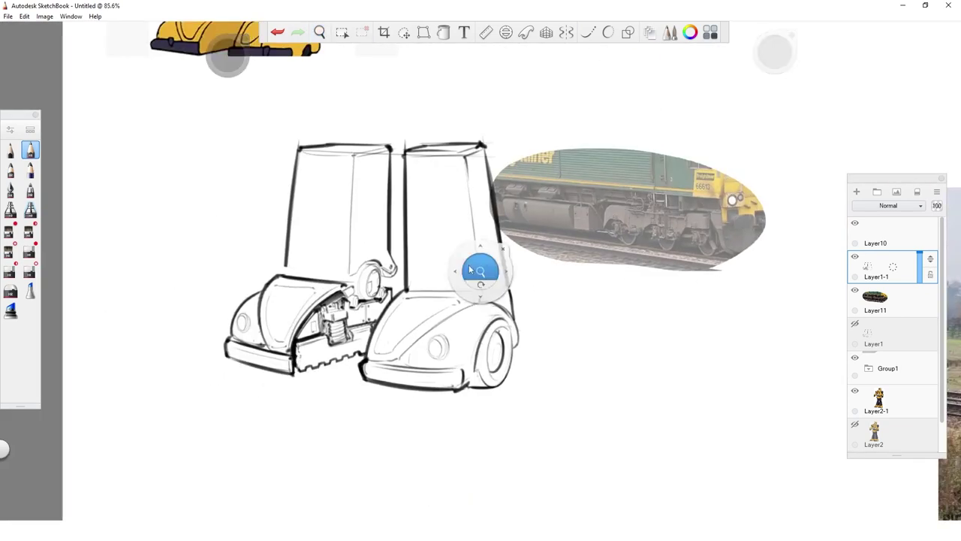
{"action": "left_click_drag", "start_coordinate": [403, 296], "coordinate": [497, 270]}
{"action": "left_click_drag", "start_coordinate": [373, 171], "coordinate": [387, 225]}
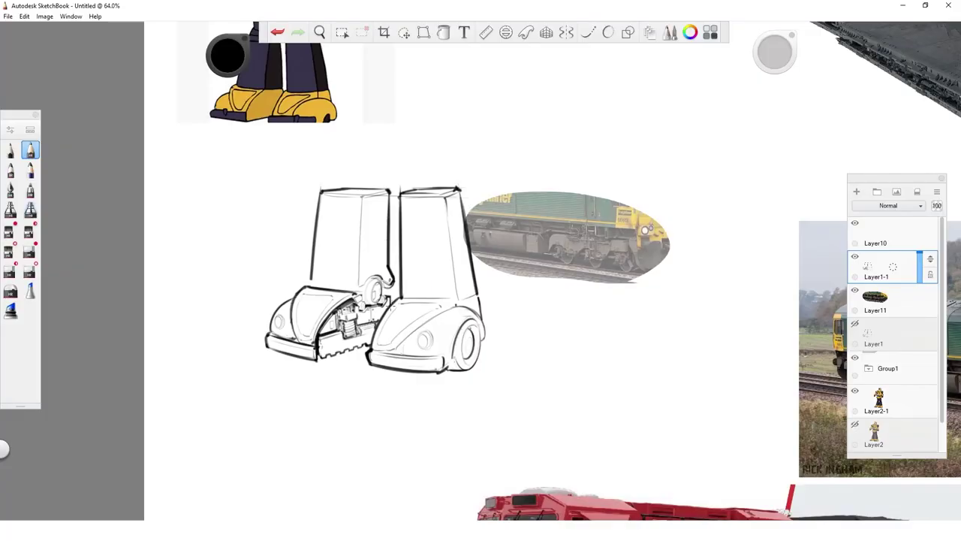
{"action": "key", "text": "space"}
{"action": "left_click_drag", "start_coordinate": [390, 306], "coordinate": [520, 372]}
{"action": "mouse_move", "coordinate": [554, 146]}
{"action": "left_mouse_down"}
{"action": "mouse_move", "coordinate": [397, 400]}
{"action": "mouse_move", "coordinate": [480, 217]}
{"action": "left_mouse_up"}
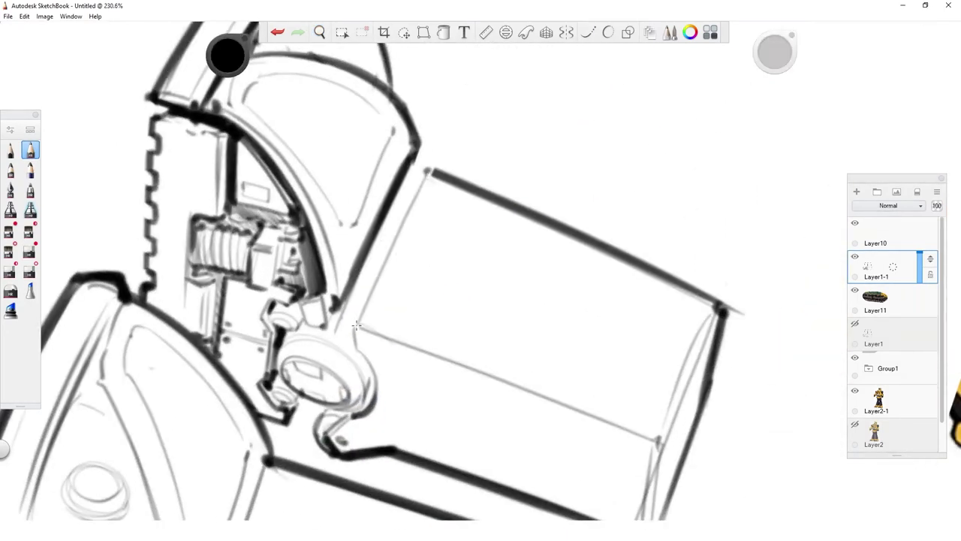
{"action": "mouse_move", "coordinate": [431, 173]}
{"action": "left_mouse_down"}
{"action": "mouse_move", "coordinate": [357, 318]}
{"action": "mouse_move", "coordinate": [426, 172]}
{"action": "left_mouse_up"}
{"action": "key", "text": "ctrl+z"}
{"action": "left_click_drag", "start_coordinate": [356, 323], "coordinate": [427, 173]}
Step: Add short dark ribs across the gap between the left leg's bottom edge and the foot
{"action": "key", "text": "space"}
{"action": "left_click_drag", "start_coordinate": [585, 250], "coordinate": [409, 156]}
{"action": "left_click_drag", "start_coordinate": [756, 473], "coordinate": [617, 388]}
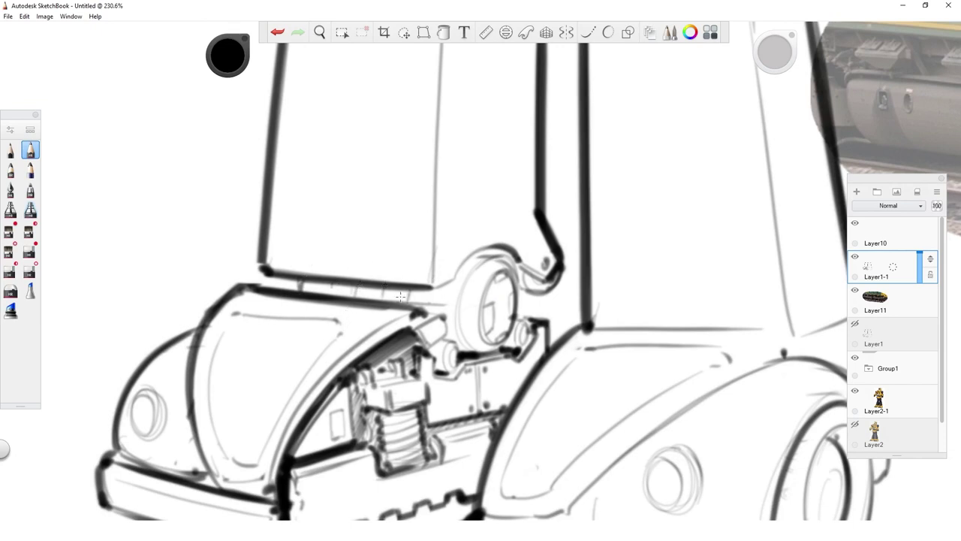
{"action": "left_click_drag", "start_coordinate": [502, 312], "coordinate": [623, 292]}
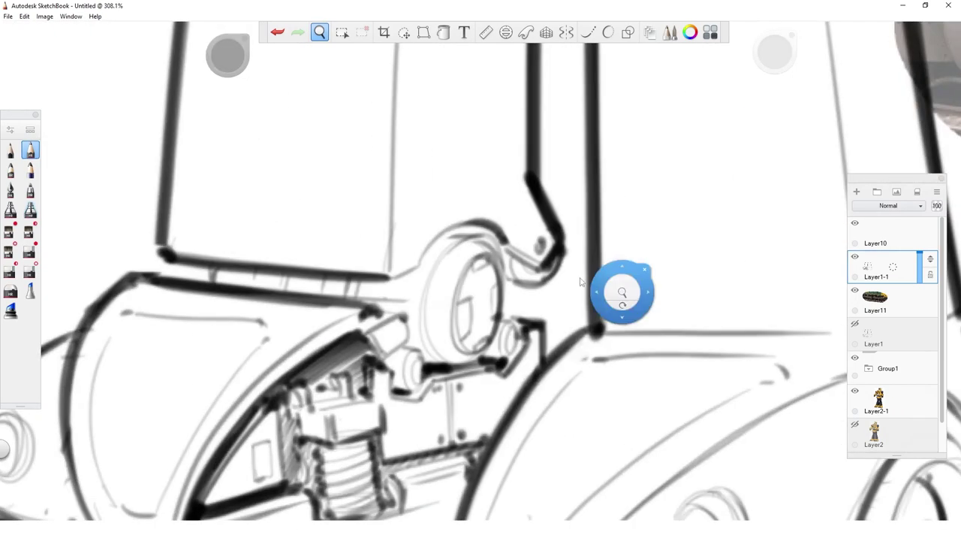
{"action": "left_click_drag", "start_coordinate": [361, 301], "coordinate": [366, 276]}
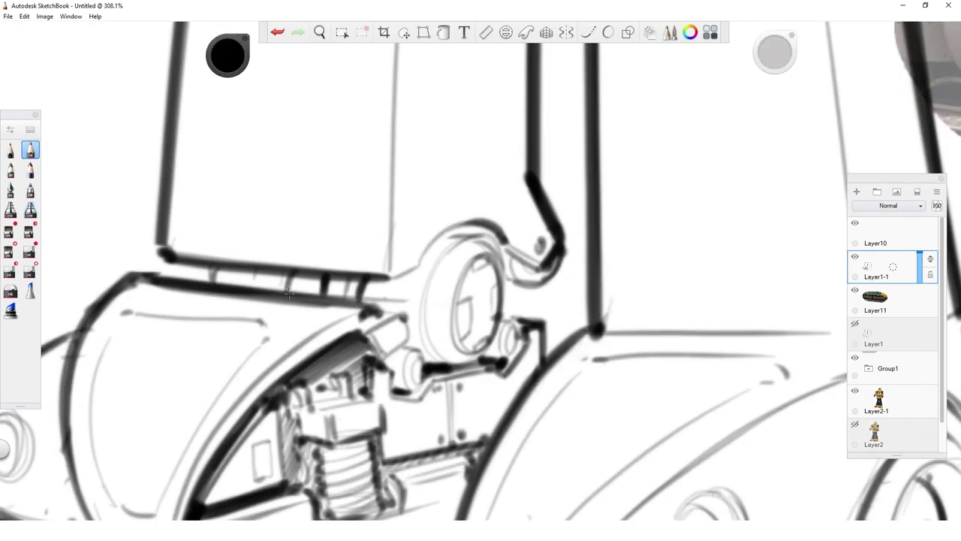
{"action": "left_click_drag", "start_coordinate": [216, 265], "coordinate": [211, 282]}
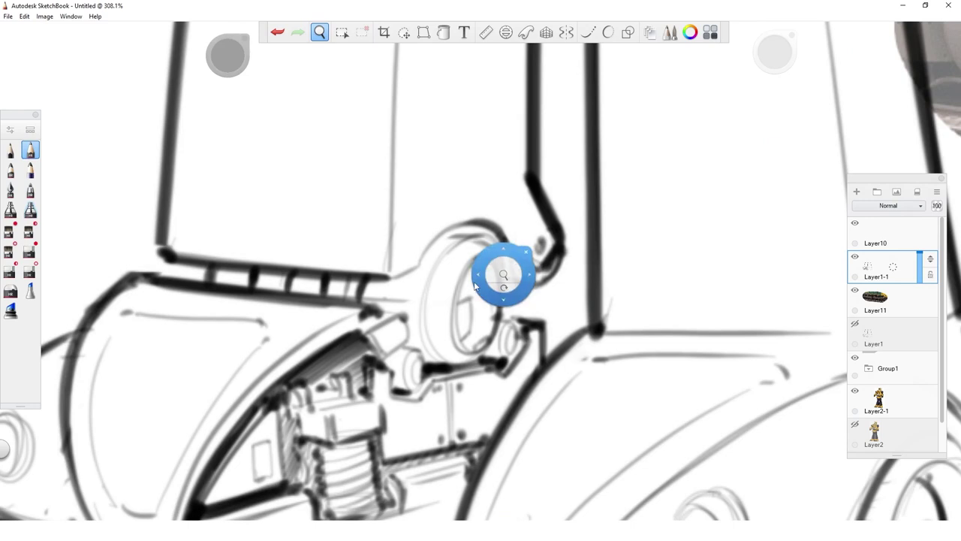
Step: Thicken the curve linking the left leg's bottom edge to the top of the round joint
{"action": "left_click_drag", "start_coordinate": [503, 275], "coordinate": [350, 347]}
{"action": "left_click_drag", "start_coordinate": [525, 266], "coordinate": [601, 238]}
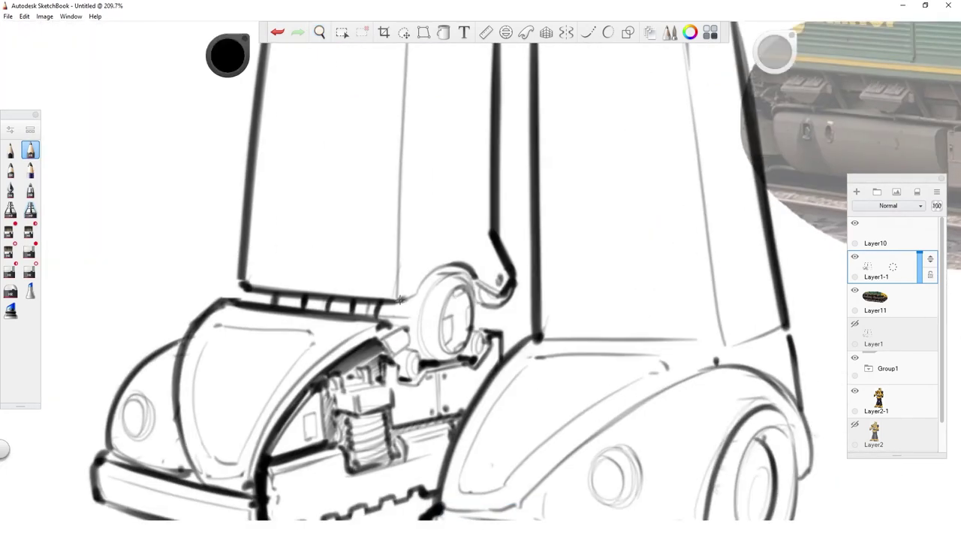
{"action": "mouse_move", "coordinate": [415, 293]}
{"action": "left_mouse_down"}
{"action": "mouse_move", "coordinate": [474, 273]}
{"action": "mouse_move", "coordinate": [443, 262]}
{"action": "left_mouse_up"}
Step: Review the legs beside the robot reference and examine the green Freightliner locomotive photo for body and undercarriage detail
{"action": "left_click_drag", "start_coordinate": [588, 218], "coordinate": [470, 263]}
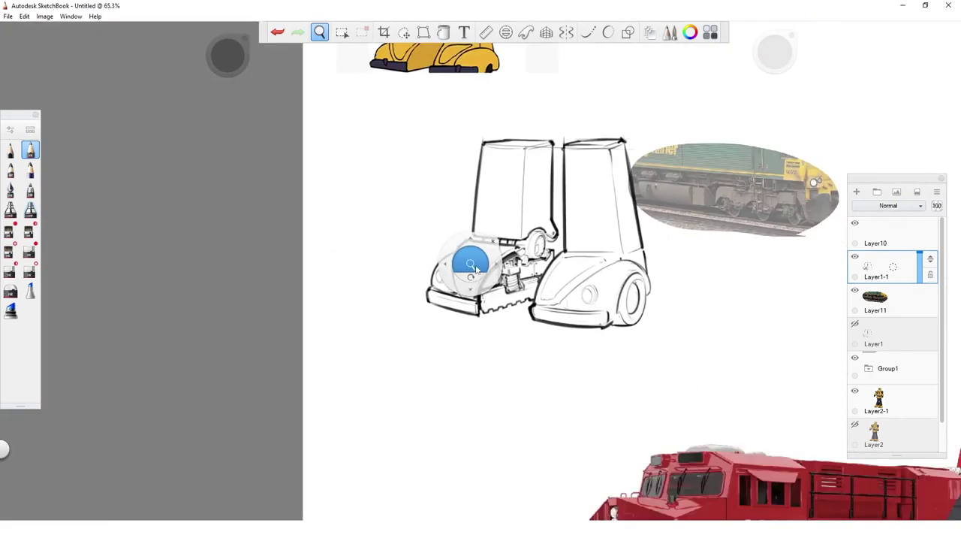
{"action": "left_click_drag", "start_coordinate": [609, 270], "coordinate": [503, 358]}
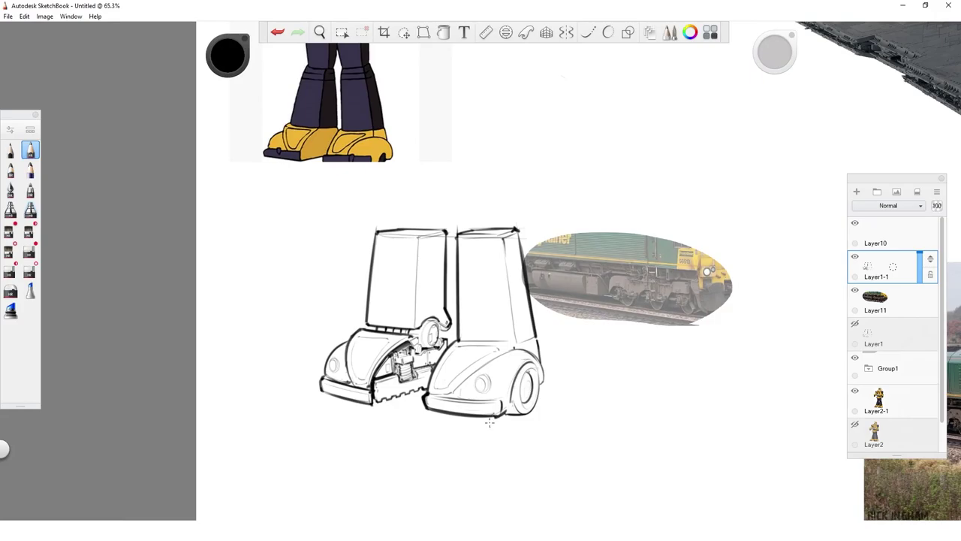
{"action": "key", "text": "space"}
{"action": "left_click_drag", "start_coordinate": [454, 338], "coordinate": [388, 388]}
{"action": "left_click_drag", "start_coordinate": [581, 343], "coordinate": [547, 358]}
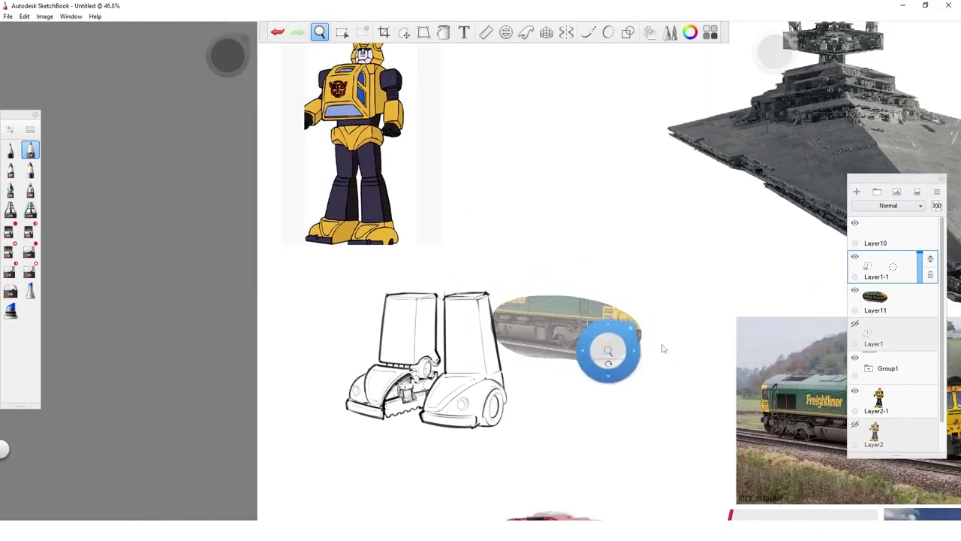
{"action": "left_click_drag", "start_coordinate": [663, 348], "coordinate": [187, 355]}
{"action": "left_click_drag", "start_coordinate": [592, 394], "coordinate": [481, 232]}
{"action": "left_click_drag", "start_coordinate": [298, 239], "coordinate": [393, 294]}
{"action": "left_click_drag", "start_coordinate": [341, 401], "coordinate": [495, 341]}
{"action": "key", "text": "space"}
{"action": "left_click_drag", "start_coordinate": [174, 303], "coordinate": [423, 355]}
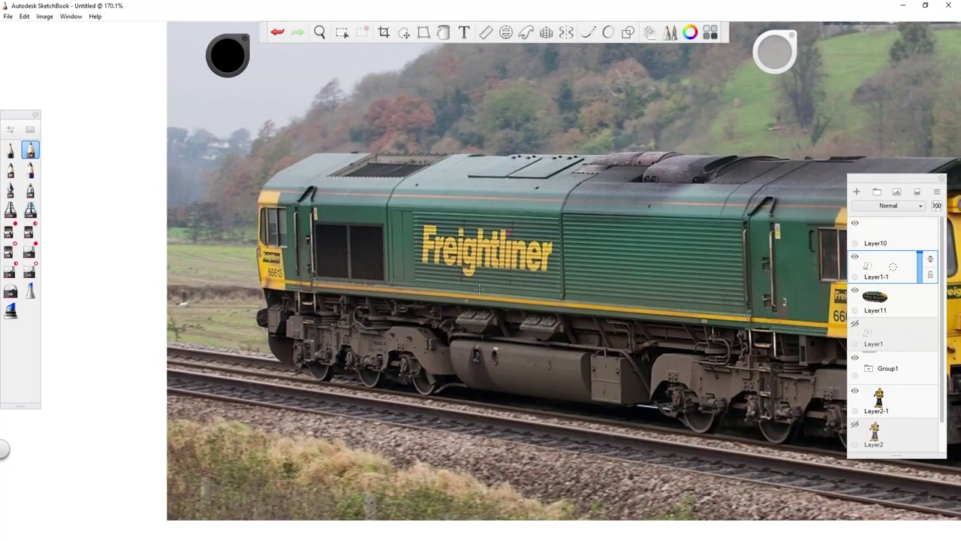
Step: Draw an angled panel line from above the round joint to the left leg's rear edge and cut a small gap there
{"action": "key", "text": "space"}
{"action": "mouse_move", "coordinate": [488, 298]}
{"action": "left_mouse_down"}
{"action": "mouse_move", "coordinate": [352, 371]}
{"action": "mouse_move", "coordinate": [526, 391]}
{"action": "left_mouse_up"}
{"action": "mouse_move", "coordinate": [236, 254]}
{"action": "left_mouse_down"}
{"action": "mouse_move", "coordinate": [402, 288]}
{"action": "mouse_move", "coordinate": [428, 377]}
{"action": "left_mouse_up"}
{"action": "left_click_drag", "start_coordinate": [352, 353], "coordinate": [401, 353]}
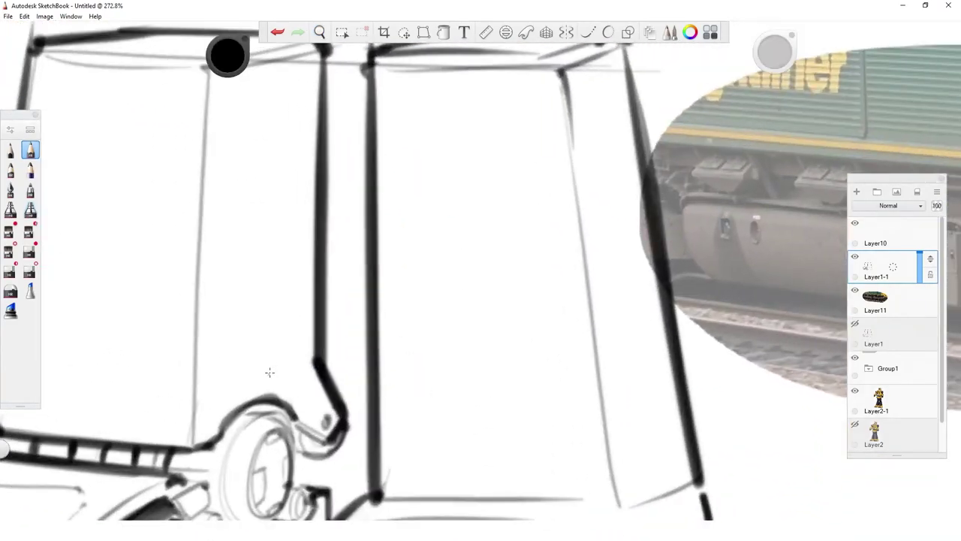
{"action": "left_click_drag", "start_coordinate": [264, 382], "coordinate": [303, 326]}
{"action": "key", "text": "e"}
{"action": "left_click_drag", "start_coordinate": [308, 318], "coordinate": [328, 311]}
{"action": "key", "text": "b"}
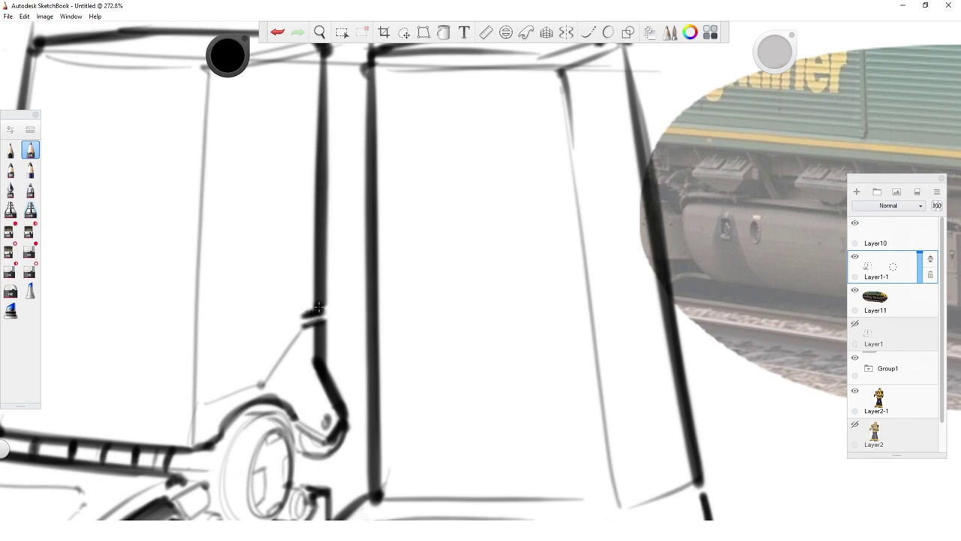
Step: Outline a small panel above the round joint, with a thick angled upper edge running to the left leg's rear edge
{"action": "key", "text": "ctrl+z"}
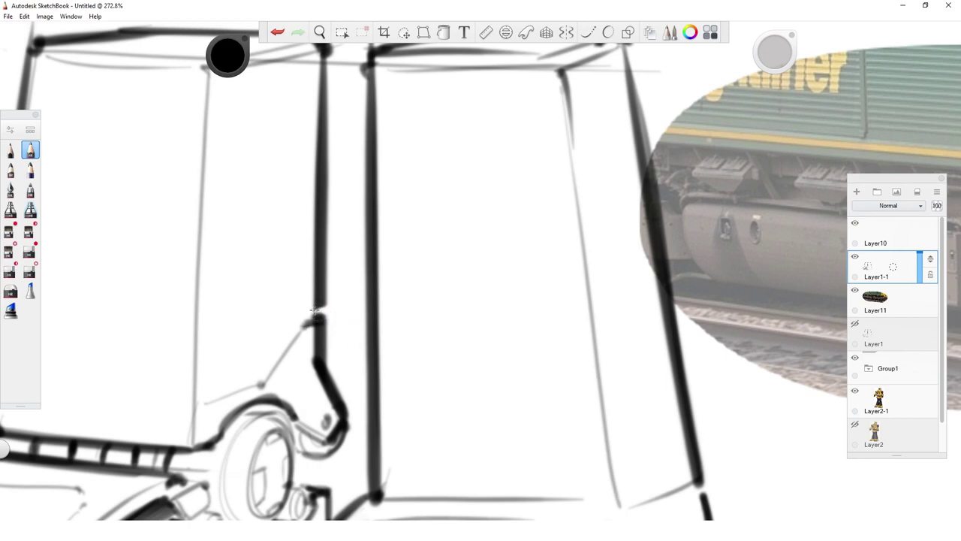
{"action": "left_click_drag", "start_coordinate": [313, 308], "coordinate": [241, 321]}
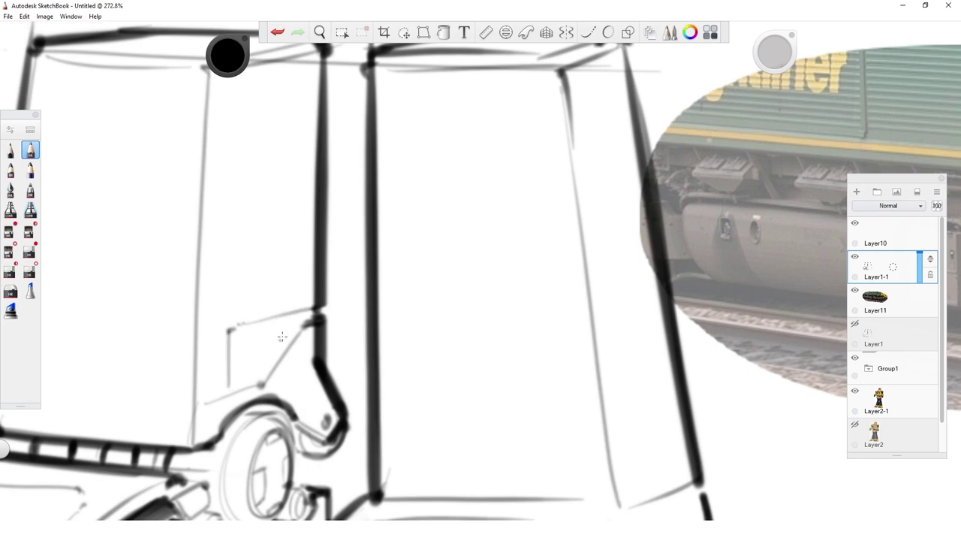
{"action": "key", "text": "space"}
{"action": "left_click_drag", "start_coordinate": [243, 377], "coordinate": [302, 428]}
{"action": "mouse_move", "coordinate": [302, 429]}
{"action": "left_mouse_down"}
{"action": "mouse_move", "coordinate": [408, 388]}
{"action": "mouse_move", "coordinate": [463, 381]}
{"action": "left_mouse_up"}
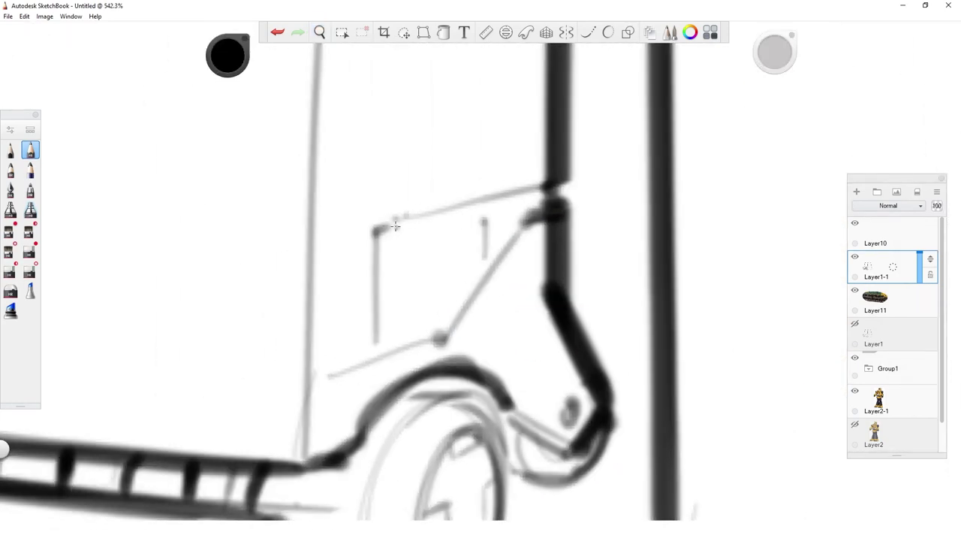
{"action": "left_click_drag", "start_coordinate": [376, 226], "coordinate": [567, 180]}
Step: Fill the small panel above the round joint with parallel vent slats and frame the slats inside its outline
{"action": "mouse_move", "coordinate": [392, 230]}
{"action": "left_mouse_down"}
{"action": "mouse_move", "coordinate": [484, 217]}
{"action": "mouse_move", "coordinate": [483, 228]}
{"action": "left_mouse_up"}
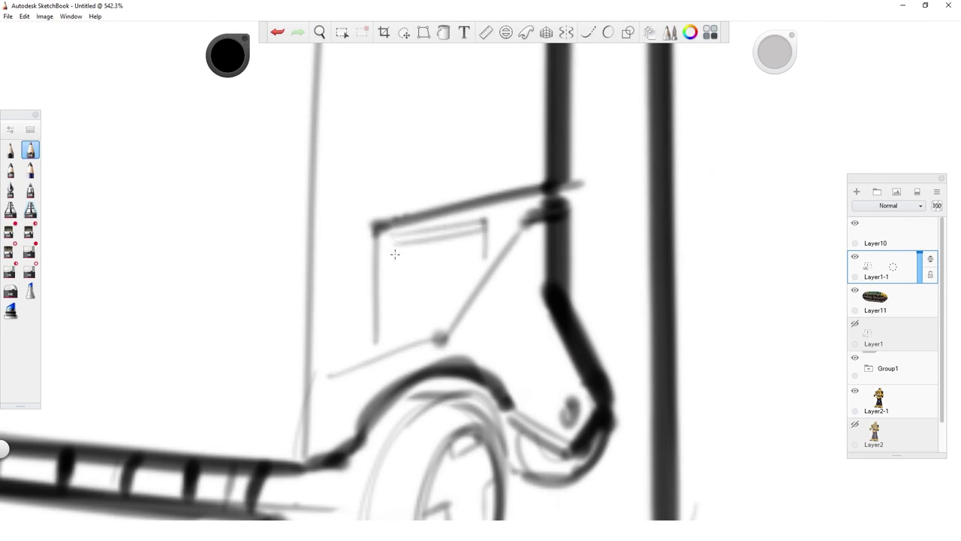
{"action": "mouse_move", "coordinate": [392, 249]}
{"action": "left_mouse_down"}
{"action": "mouse_move", "coordinate": [481, 239]}
{"action": "mouse_move", "coordinate": [477, 249]}
{"action": "left_mouse_up"}
{"action": "left_click_drag", "start_coordinate": [395, 268], "coordinate": [480, 258]}
{"action": "mouse_move", "coordinate": [398, 278]}
{"action": "left_mouse_down"}
{"action": "mouse_move", "coordinate": [478, 254]}
{"action": "mouse_move", "coordinate": [444, 317]}
{"action": "left_mouse_up"}
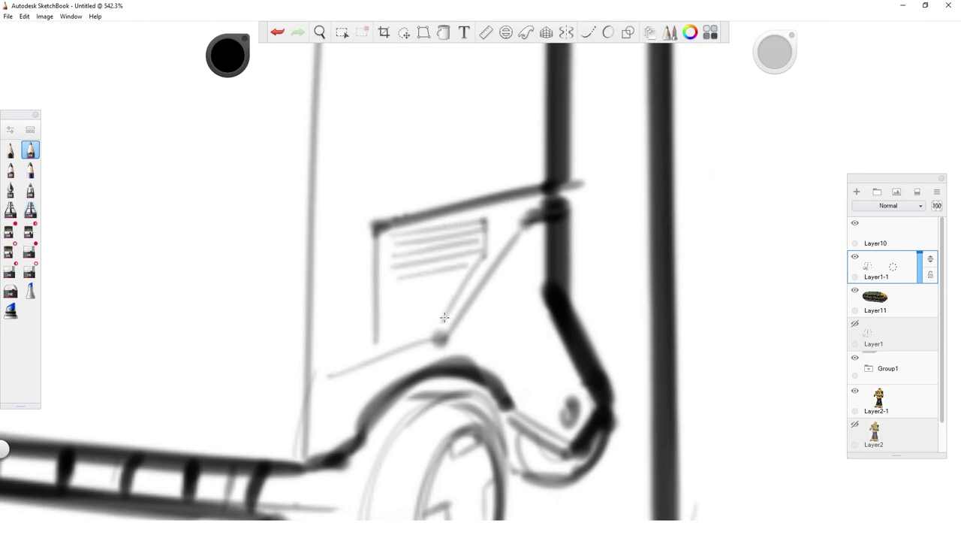
{"action": "mouse_move", "coordinate": [392, 291]}
{"action": "left_mouse_down"}
{"action": "mouse_move", "coordinate": [462, 276]}
{"action": "mouse_move", "coordinate": [455, 290]}
{"action": "left_mouse_up"}
{"action": "mouse_move", "coordinate": [396, 310]}
{"action": "left_mouse_down"}
{"action": "mouse_move", "coordinate": [453, 297]}
{"action": "mouse_move", "coordinate": [446, 308]}
{"action": "left_mouse_up"}
{"action": "mouse_move", "coordinate": [391, 333]}
{"action": "left_mouse_down"}
{"action": "mouse_move", "coordinate": [446, 317]}
{"action": "mouse_move", "coordinate": [391, 297]}
{"action": "mouse_move", "coordinate": [390, 236]}
{"action": "left_mouse_up"}
{"action": "left_click_drag", "start_coordinate": [390, 237], "coordinate": [393, 326]}
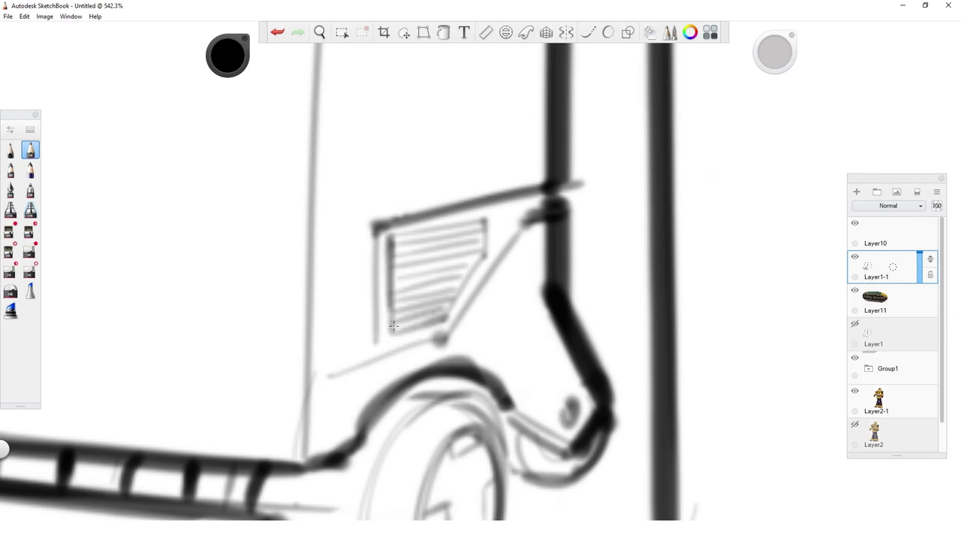
{"action": "mouse_move", "coordinate": [315, 381]}
{"action": "left_mouse_down"}
{"action": "mouse_move", "coordinate": [439, 339]}
{"action": "mouse_move", "coordinate": [385, 347]}
{"action": "left_mouse_up"}
Step: Cut a gap in the left leg's front edge near the ankle and draw a double panel line from it to the side corner
{"action": "key", "text": "space"}
{"action": "left_click_drag", "start_coordinate": [528, 264], "coordinate": [356, 334]}
{"action": "key", "text": "space"}
{"action": "left_click_drag", "start_coordinate": [570, 201], "coordinate": [661, 226]}
{"action": "mouse_move", "coordinate": [661, 225]}
{"action": "left_mouse_down"}
{"action": "mouse_move", "coordinate": [595, 317]}
{"action": "mouse_move", "coordinate": [604, 279]}
{"action": "left_mouse_up"}
{"action": "key", "text": "e"}
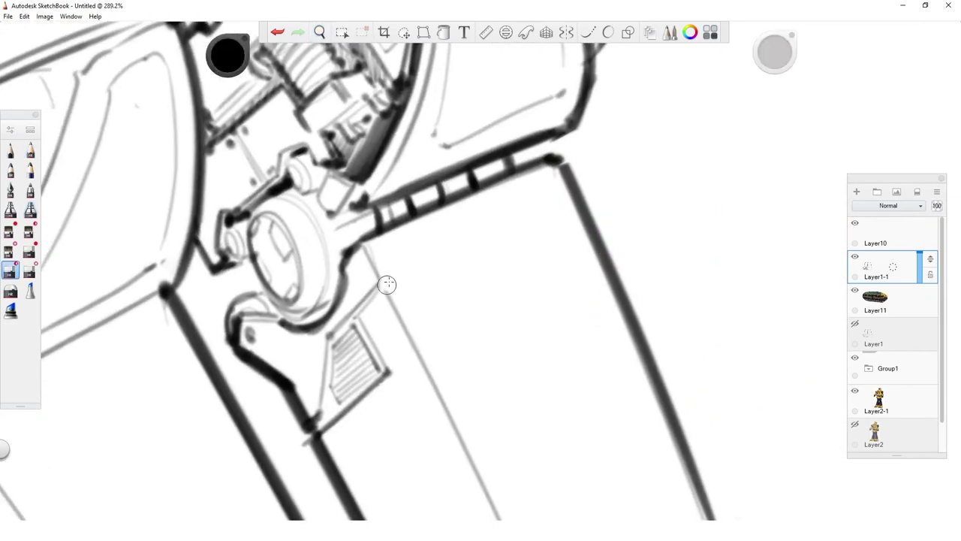
{"action": "left_click_drag", "start_coordinate": [589, 204], "coordinate": [577, 207]}
{"action": "key", "text": "s"}
{"action": "left_click_drag", "start_coordinate": [381, 280], "coordinate": [581, 193]}
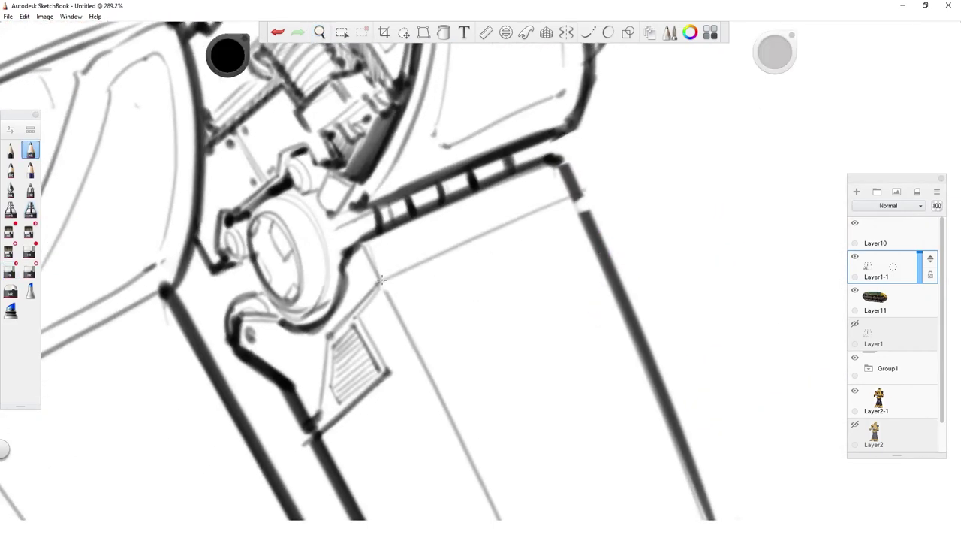
{"action": "left_click_drag", "start_coordinate": [384, 287], "coordinate": [577, 209]}
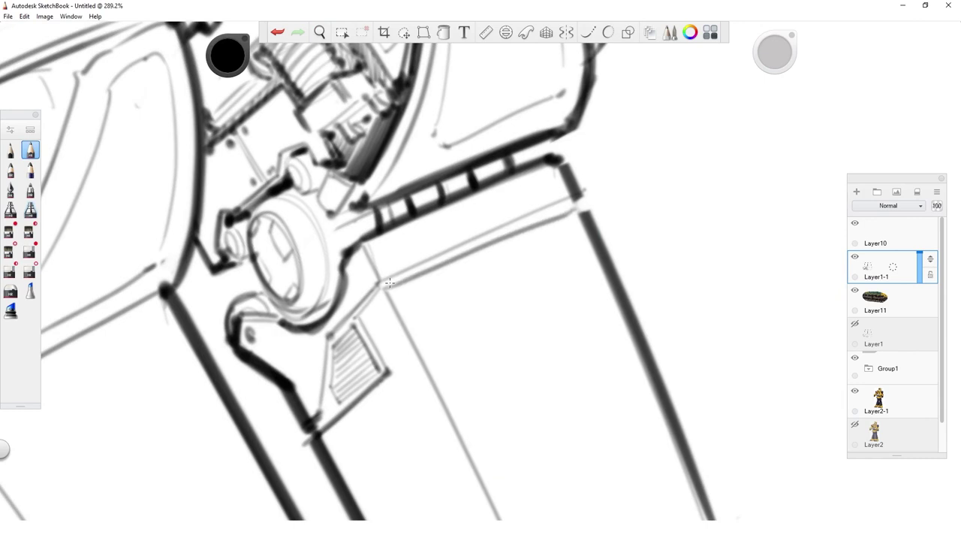
{"action": "left_click", "coordinate": [583, 195], "text": "shift"}
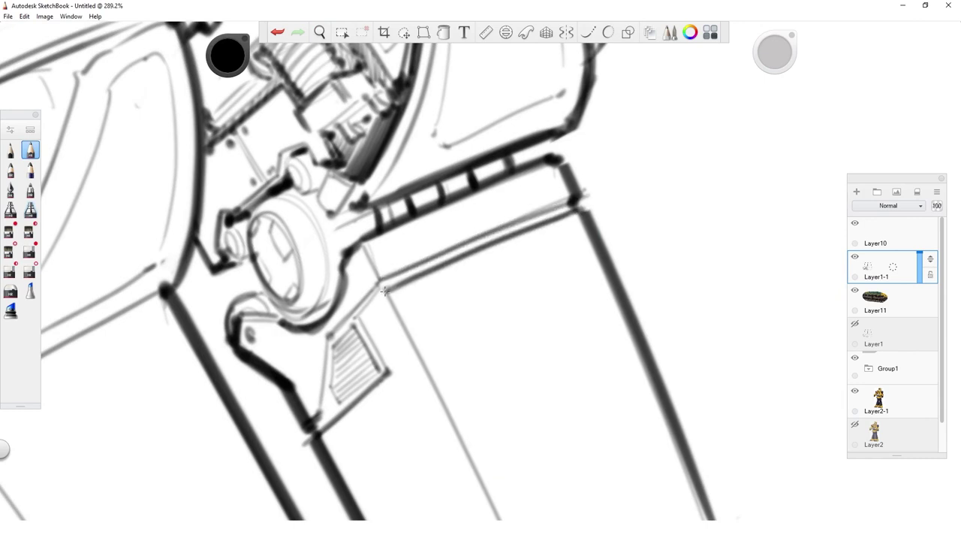
{"action": "left_click_drag", "start_coordinate": [384, 292], "coordinate": [358, 317]}
Step: Add a matching double panel line around the lower end of the right leg, with small gaps in its outer edges
{"action": "key", "text": "space"}
{"action": "left_click_drag", "start_coordinate": [609, 239], "coordinate": [478, 293]}
{"action": "key", "text": "space"}
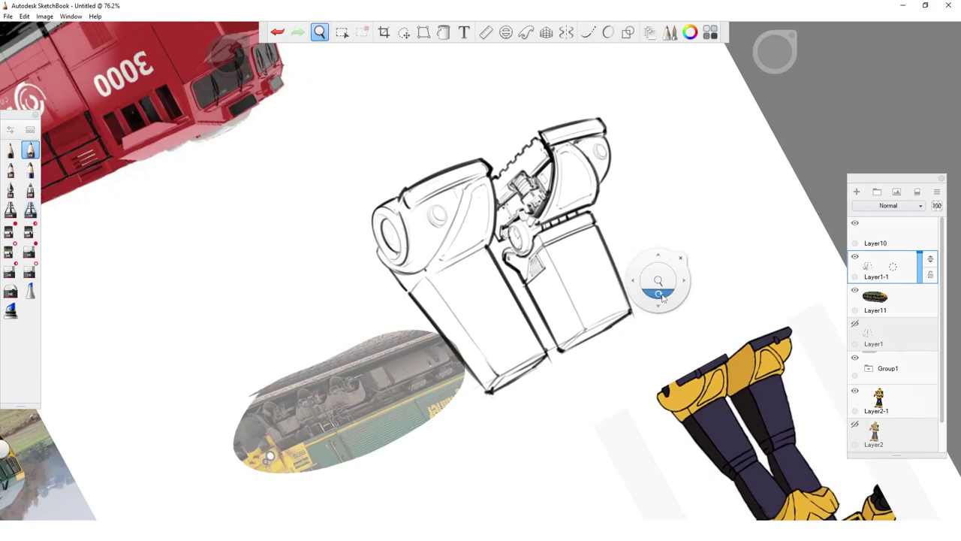
{"action": "left_click_drag", "start_coordinate": [662, 296], "coordinate": [365, 185]}
{"action": "left_click_drag", "start_coordinate": [433, 209], "coordinate": [432, 470]}
{"action": "key", "text": "space"}
{"action": "left_click_drag", "start_coordinate": [511, 450], "coordinate": [451, 232]}
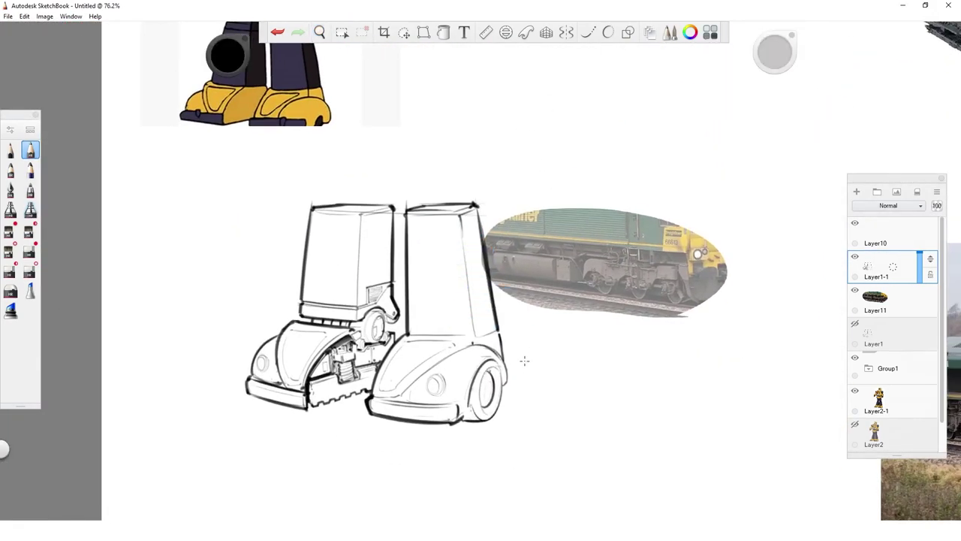
{"action": "key", "text": "space"}
{"action": "mouse_move", "coordinate": [425, 296]}
{"action": "left_mouse_down"}
{"action": "mouse_move", "coordinate": [614, 283]}
{"action": "mouse_move", "coordinate": [623, 293]}
{"action": "mouse_move", "coordinate": [620, 237]}
{"action": "left_mouse_up"}
{"action": "key", "text": "e"}
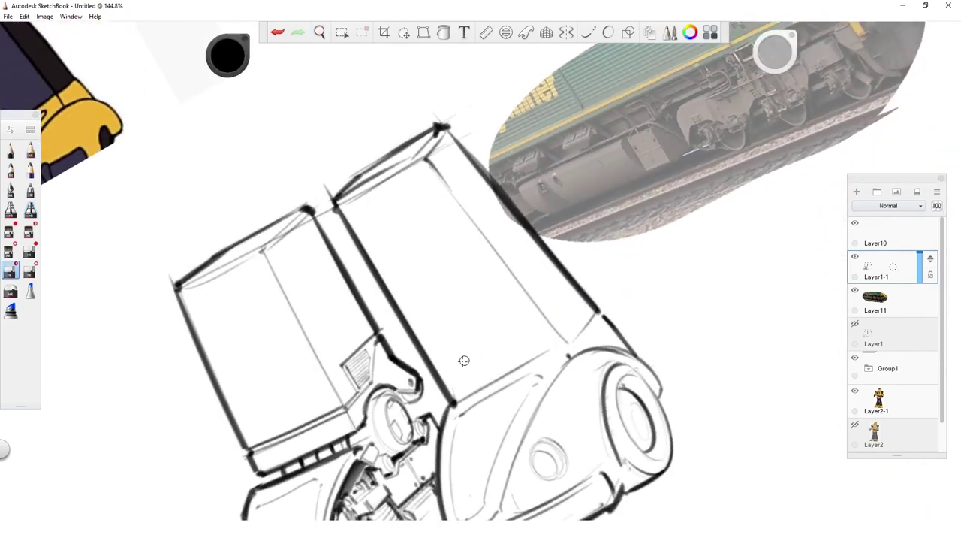
{"action": "left_click", "coordinate": [438, 379]}
{"action": "key", "text": "s"}
{"action": "left_click_drag", "start_coordinate": [442, 378], "coordinate": [554, 316]}
{"action": "key", "text": "e"}
{"action": "key", "text": "s"}
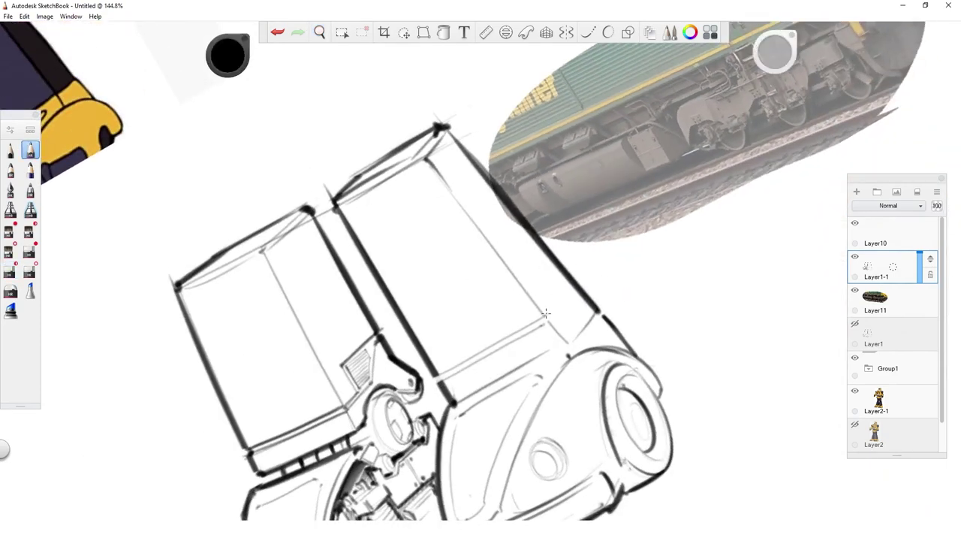
{"action": "key", "text": "e"}
{"action": "key", "text": "e"}
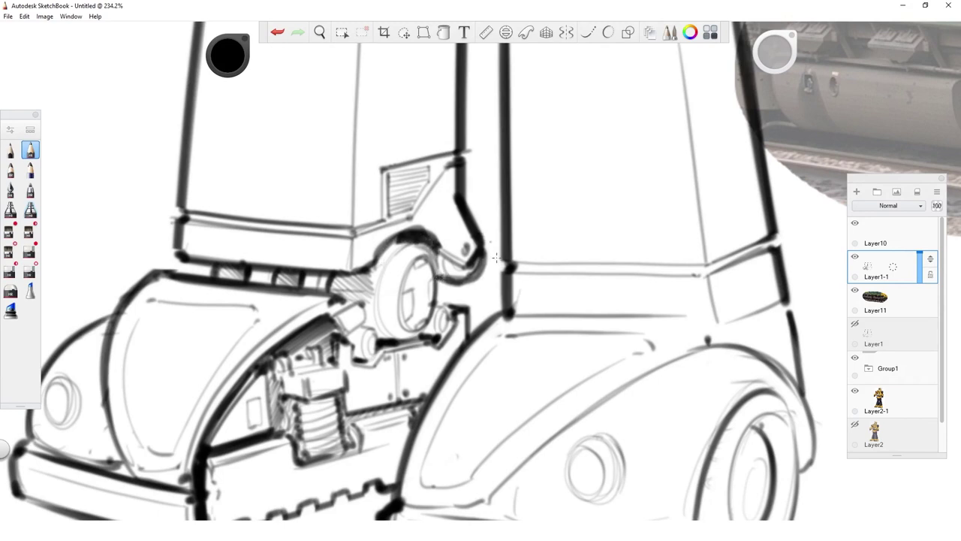
Step: Review both legs as a whole and examine the Star Destroyer picture for surface and edge detail
{"action": "scroll", "coordinate": [476, 272], "scroll_direction": "down", "scroll_amount": 3}
{"action": "key", "text": "space"}
{"action": "left_click_drag", "start_coordinate": [516, 156], "coordinate": [454, 234]}
{"action": "left_click_drag", "start_coordinate": [454, 235], "coordinate": [342, 431]}
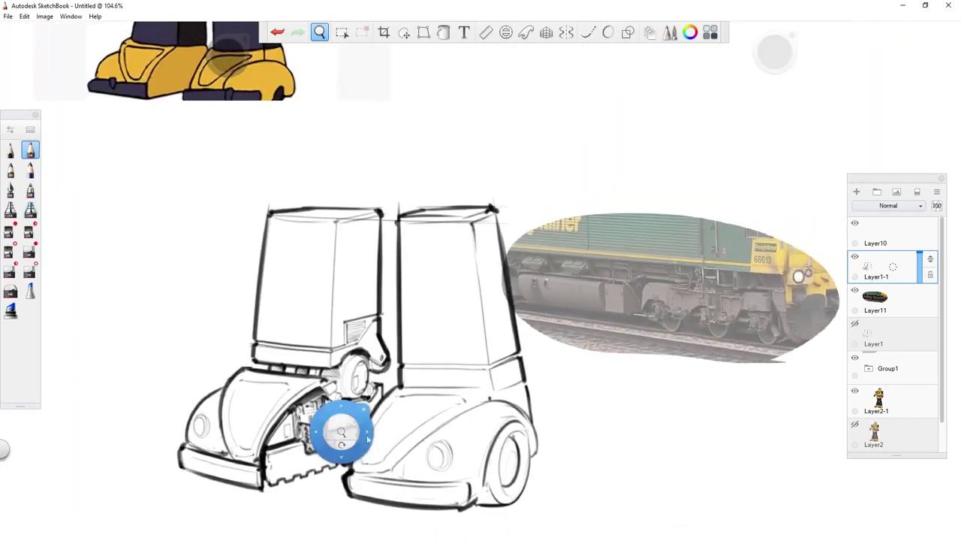
{"action": "key", "text": "space"}
{"action": "left_click_drag", "start_coordinate": [628, 288], "coordinate": [605, 375]}
{"action": "left_click_drag", "start_coordinate": [605, 375], "coordinate": [277, 282]}
{"action": "key", "text": "space"}
{"action": "left_click_drag", "start_coordinate": [500, 326], "coordinate": [453, 454]}
{"action": "key", "text": "space"}
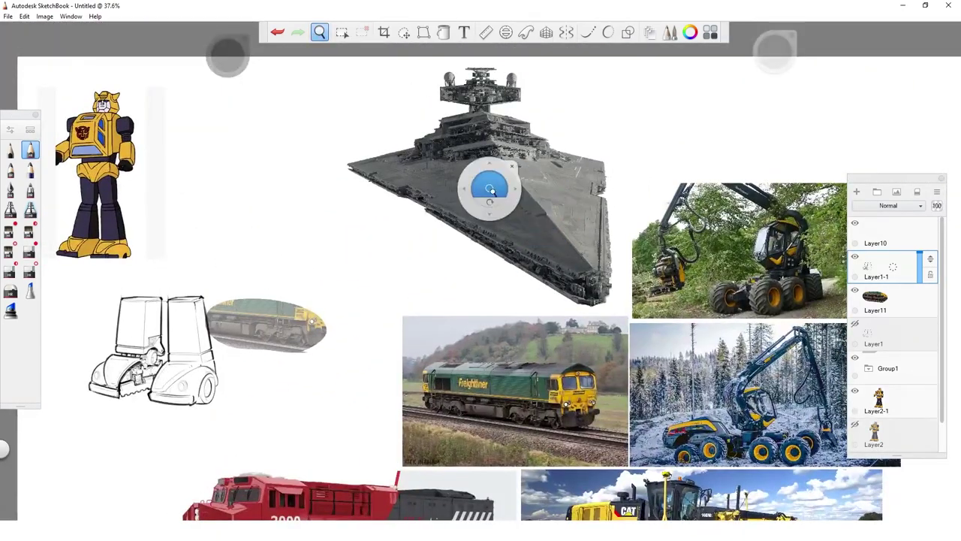
{"action": "left_click_drag", "start_coordinate": [490, 193], "coordinate": [569, 178]}
{"action": "key", "text": "space"}
{"action": "left_click_drag", "start_coordinate": [543, 294], "coordinate": [508, 406]}
{"action": "key", "text": "space"}
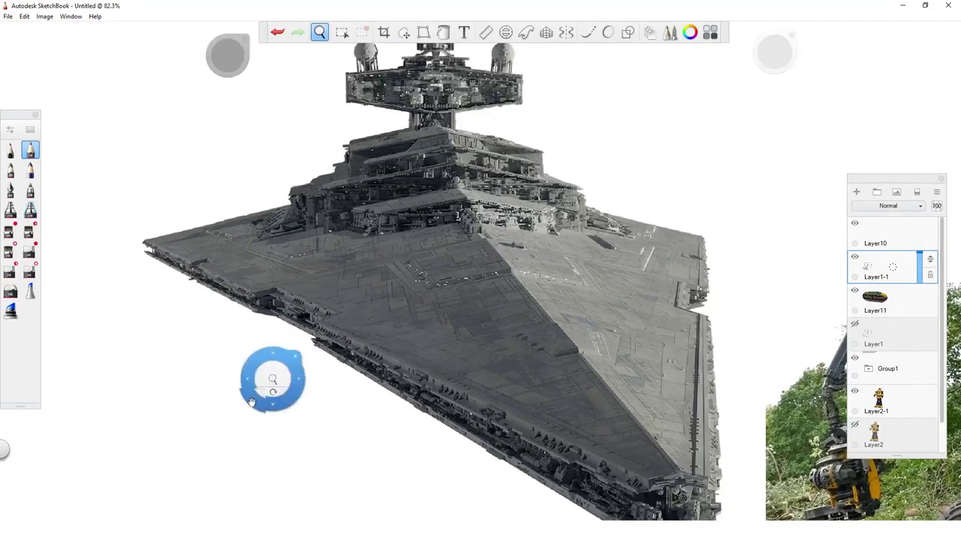
{"action": "left_click_drag", "start_coordinate": [247, 394], "coordinate": [705, 79]}
Step: Erase the middle of the left leg's rear edge and outline a rectangular recess cut into the leg there
{"action": "key", "text": "space"}
{"action": "left_click_drag", "start_coordinate": [256, 356], "coordinate": [345, 319]}
{"action": "key", "text": "space"}
{"action": "left_click_drag", "start_coordinate": [283, 212], "coordinate": [361, 258]}
{"action": "left_click_drag", "start_coordinate": [368, 284], "coordinate": [368, 321]}
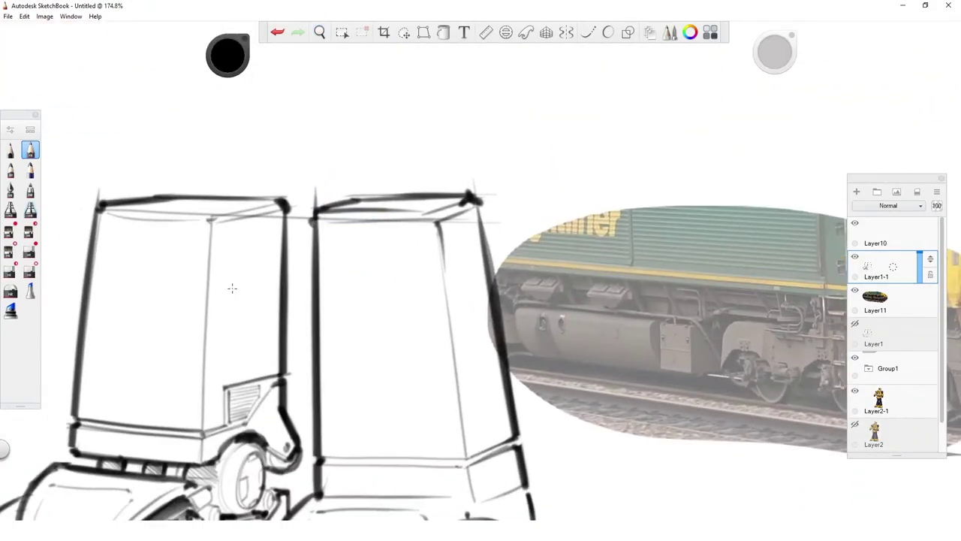
{"action": "left_click_drag", "start_coordinate": [226, 349], "coordinate": [227, 259]}
{"action": "key", "text": "e"}
{"action": "left_click_drag", "start_coordinate": [283, 338], "coordinate": [284, 259]}
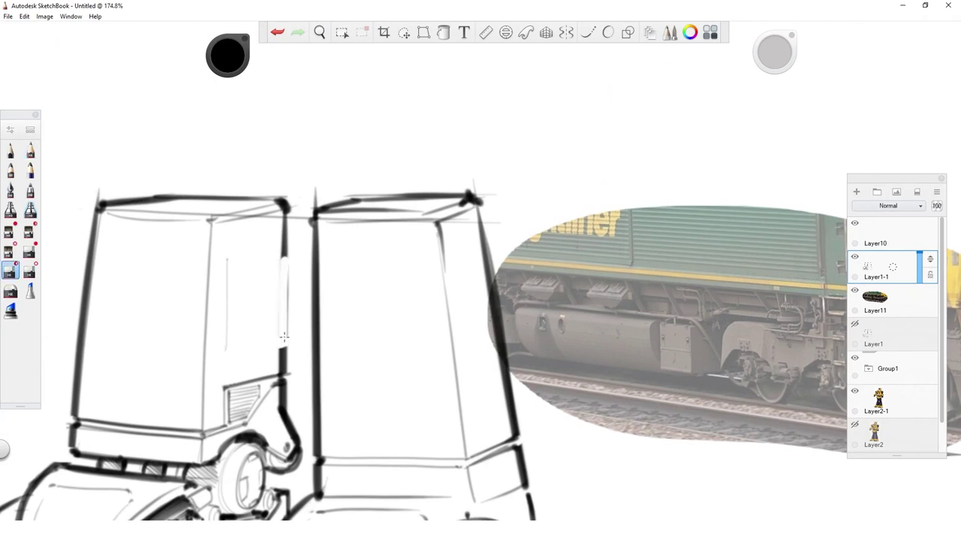
{"action": "key", "text": "e"}
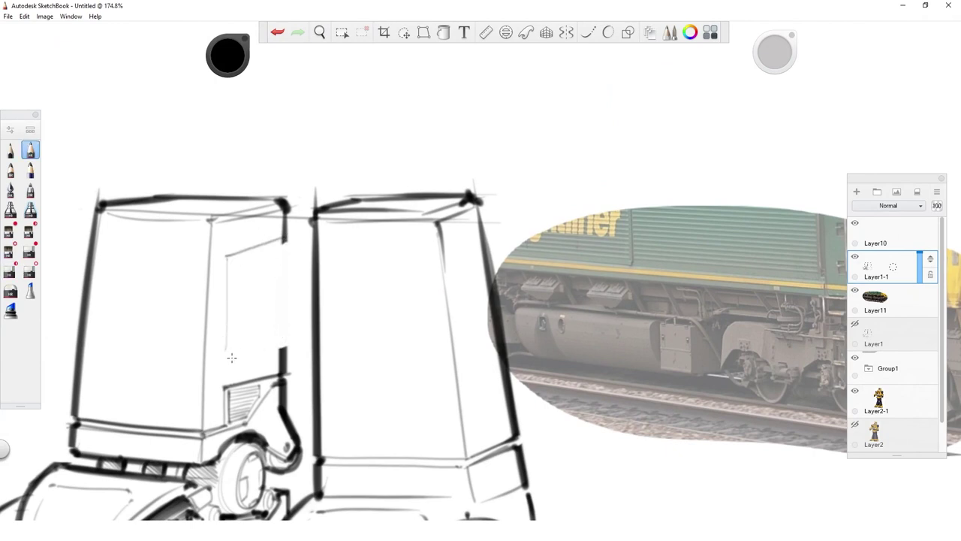
{"action": "key", "text": "e"}
{"action": "key", "text": "e"}
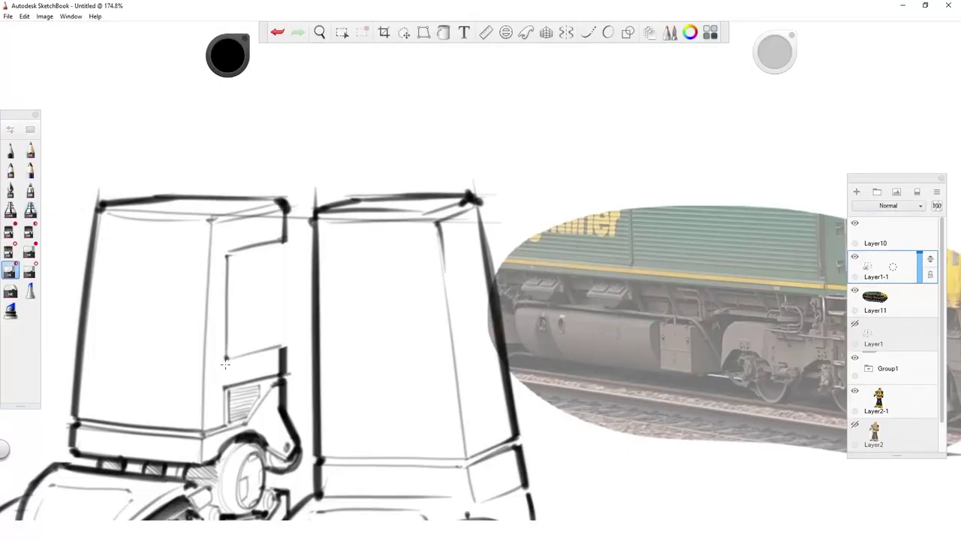
Step: Thicken the outline of the rectangular recess in the left leg, darkening its corners
{"action": "key", "text": "space"}
{"action": "left_click_drag", "start_coordinate": [542, 315], "coordinate": [536, 291]}
{"action": "key", "text": "s"}
{"action": "left_click_drag", "start_coordinate": [530, 368], "coordinate": [384, 215]}
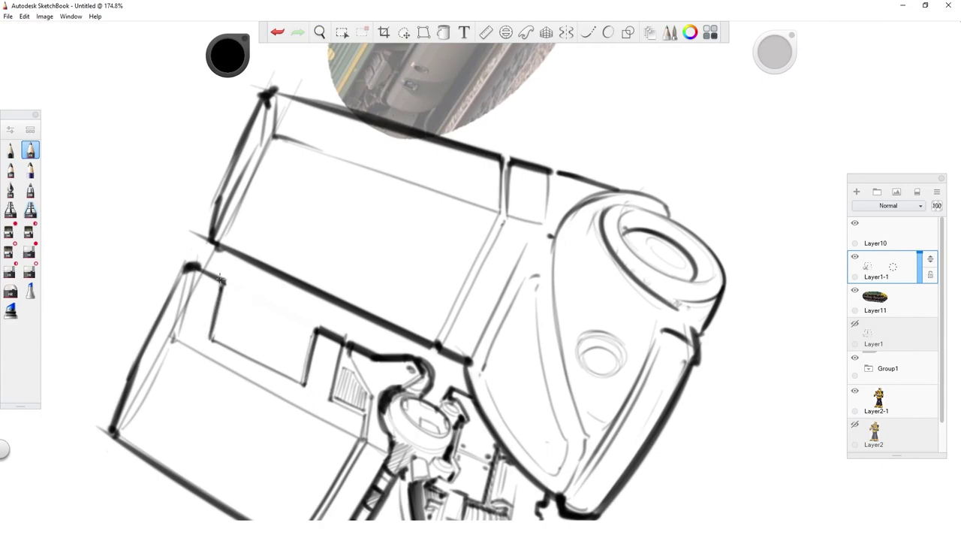
{"action": "key", "text": "space"}
{"action": "left_click_drag", "start_coordinate": [503, 207], "coordinate": [506, 214]}
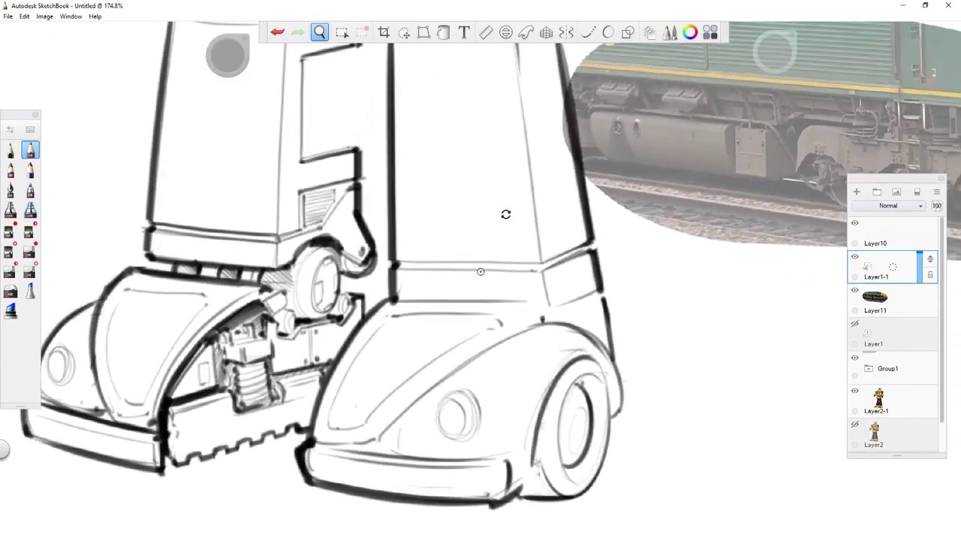
{"action": "left_click_drag", "start_coordinate": [397, 216], "coordinate": [354, 364]}
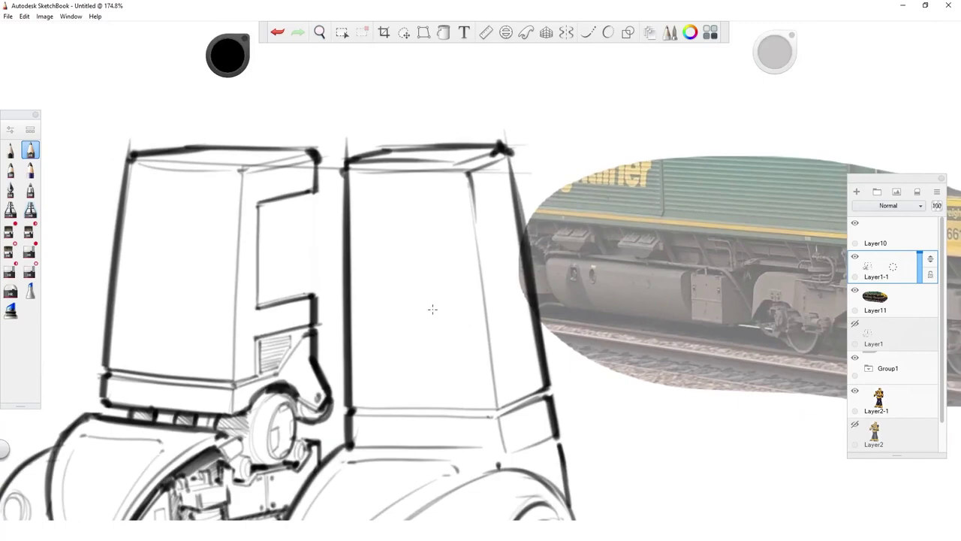
Step: Examine the red locomotive, CAT grader and forestry harvester photos for mechanical parts that suit the leg recess
{"action": "key", "text": "space"}
{"action": "left_click_drag", "start_coordinate": [457, 276], "coordinate": [412, 308]}
{"action": "left_click_drag", "start_coordinate": [519, 349], "coordinate": [238, 369]}
{"action": "left_click_drag", "start_coordinate": [562, 429], "coordinate": [214, 225]}
{"action": "left_click_drag", "start_coordinate": [416, 302], "coordinate": [542, 79]}
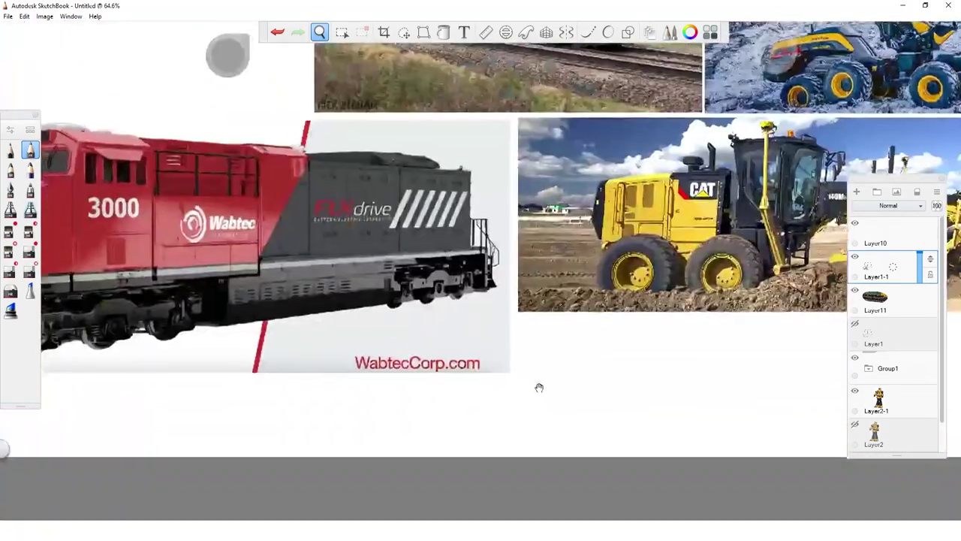
{"action": "mouse_move", "coordinate": [476, 327]}
{"action": "left_mouse_down"}
{"action": "mouse_move", "coordinate": [492, 329]}
{"action": "mouse_move", "coordinate": [290, 348]}
{"action": "mouse_move", "coordinate": [450, 389]}
{"action": "mouse_move", "coordinate": [586, 373]}
{"action": "mouse_move", "coordinate": [646, 341]}
{"action": "left_mouse_up"}
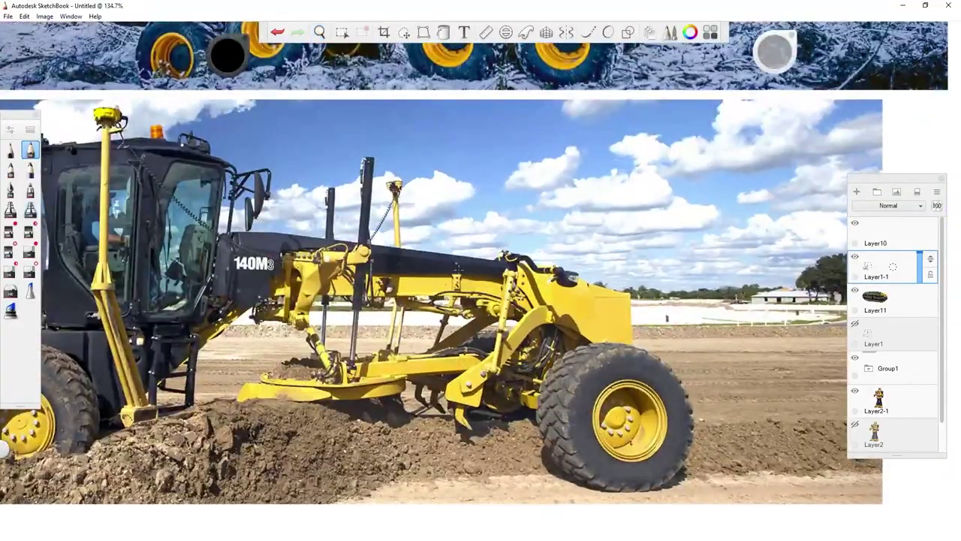
{"action": "left_click_drag", "start_coordinate": [611, 191], "coordinate": [536, 235]}
{"action": "left_click_drag", "start_coordinate": [536, 235], "coordinate": [452, 403]}
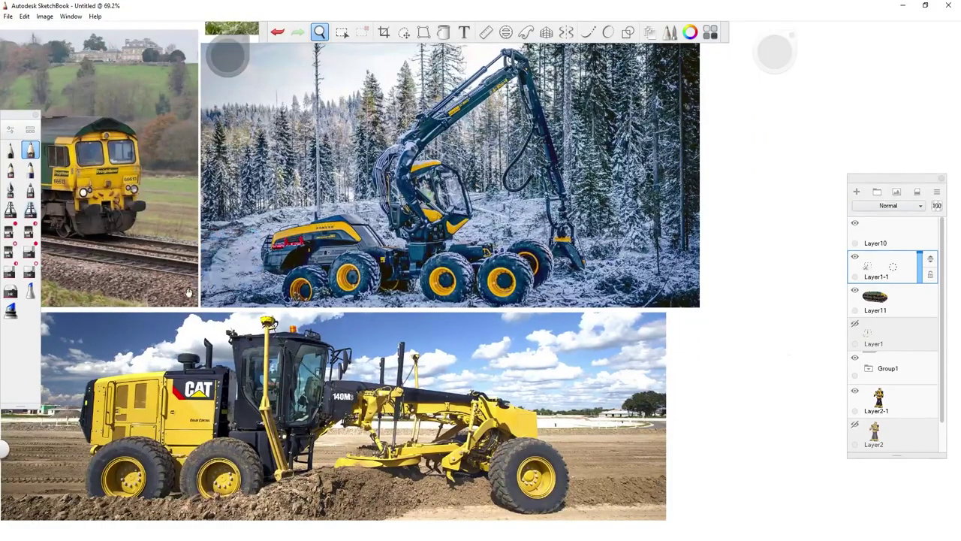
{"action": "left_click_drag", "start_coordinate": [188, 262], "coordinate": [549, 315]}
{"action": "left_click_drag", "start_coordinate": [217, 328], "coordinate": [661, 349]}
{"action": "left_click_drag", "start_coordinate": [439, 215], "coordinate": [545, 120]}
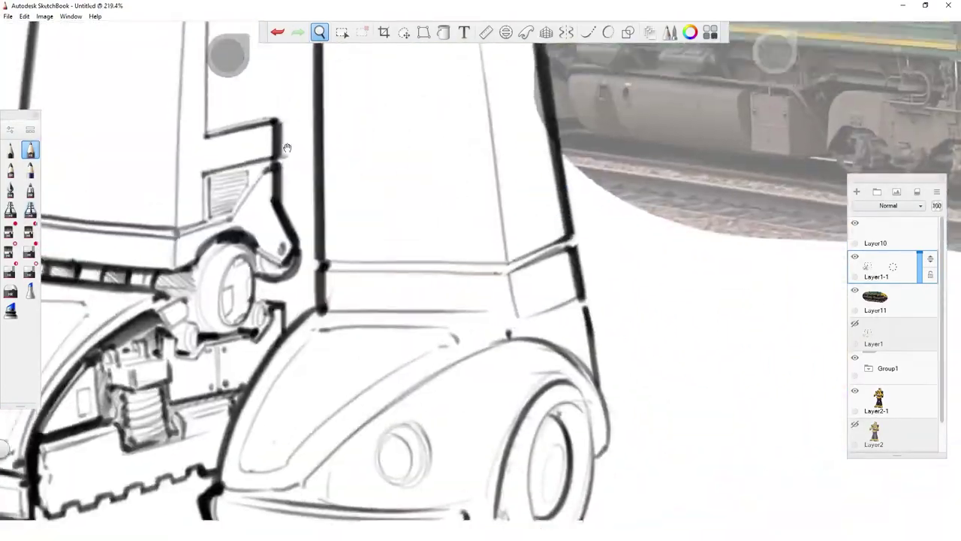
Step: Try to sketch a Y-shaped strut inside the left leg's rectangular recess
{"action": "left_click_drag", "start_coordinate": [286, 150], "coordinate": [318, 359]}
{"action": "left_click_drag", "start_coordinate": [321, 302], "coordinate": [379, 252]}
{"action": "left_click_drag", "start_coordinate": [260, 381], "coordinate": [258, 305]}
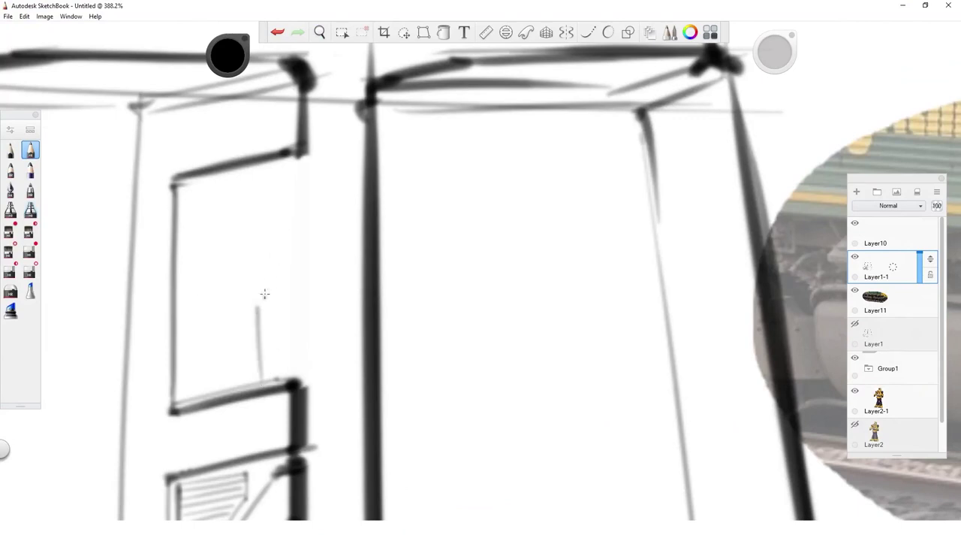
{"action": "left_click_drag", "start_coordinate": [290, 178], "coordinate": [255, 306]}
{"action": "left_click_drag", "start_coordinate": [275, 168], "coordinate": [238, 274]}
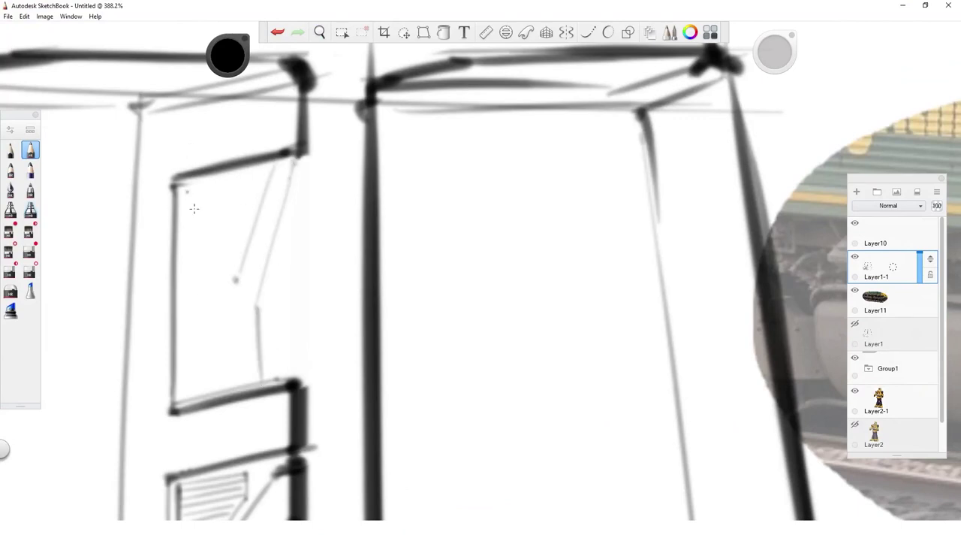
{"action": "left_click_drag", "start_coordinate": [177, 257], "coordinate": [229, 310]}
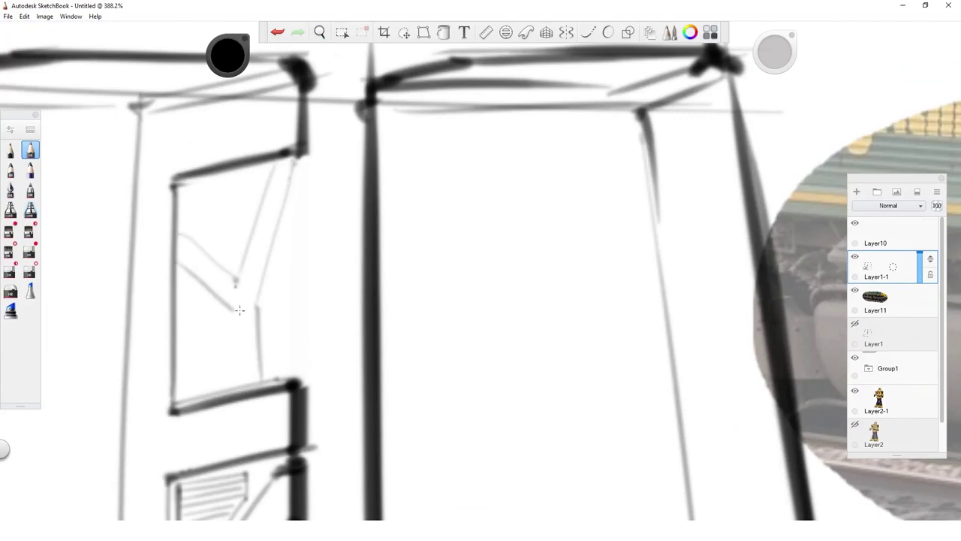
{"action": "left_click_drag", "start_coordinate": [232, 383], "coordinate": [230, 311]}
{"action": "left_click_drag", "start_coordinate": [260, 380], "coordinate": [257, 305]}
Step: Check the strut against the whole drawing and undo its lines inside the recess
{"action": "key", "text": "space"}
{"action": "left_click_drag", "start_coordinate": [321, 263], "coordinate": [191, 333]}
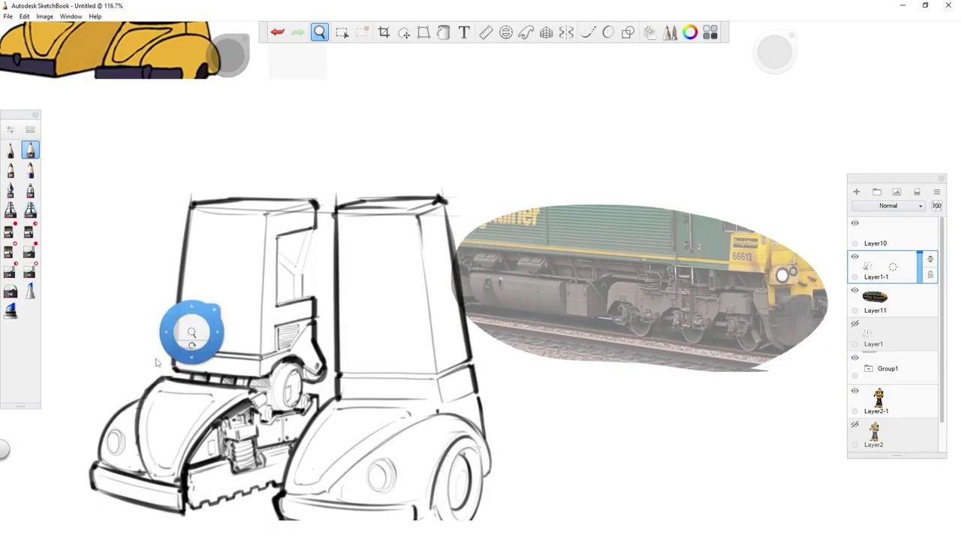
{"action": "key", "text": "ctrl+z"}
{"action": "key", "text": "ctrl+z"}
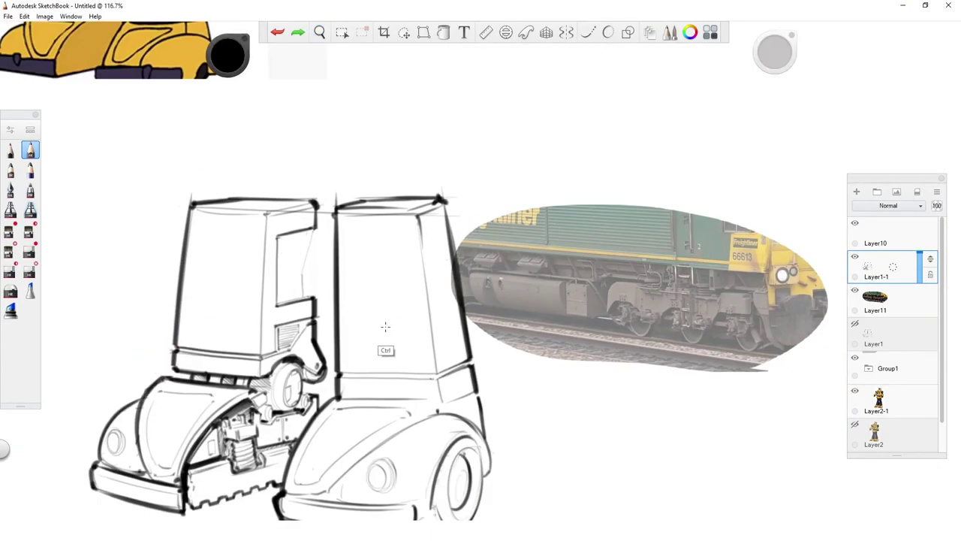
Step: Try to draw a thin line along the lower edge of the left leg's recess
{"action": "key", "text": "space"}
{"action": "left_click_drag", "start_coordinate": [362, 267], "coordinate": [451, 225]}
{"action": "left_click_drag", "start_coordinate": [395, 283], "coordinate": [422, 344]}
{"action": "left_click_drag", "start_coordinate": [153, 422], "coordinate": [251, 400]}
{"action": "key", "text": "ctrl+z"}
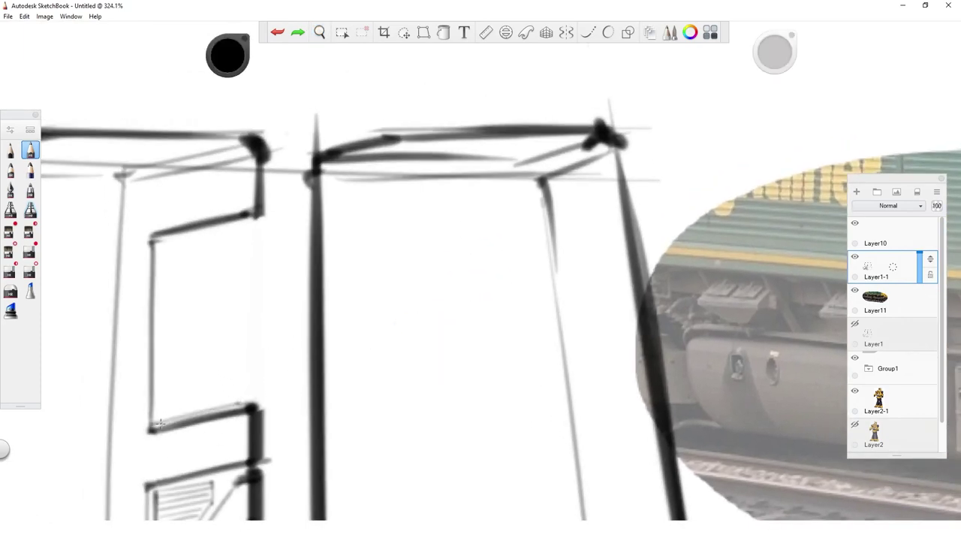
Step: Draw a thin line parallel to the lower edge of the left leg's rectangular recess
{"action": "left_click_drag", "start_coordinate": [154, 425], "coordinate": [248, 403]}
Step: Examine the Star Destroyer image's tiered superstructure for small mechanical shapes that suit the leg recess
{"action": "key", "text": "space"}
{"action": "left_click_drag", "start_coordinate": [572, 291], "coordinate": [560, 216]}
{"action": "scroll", "coordinate": [560, 216], "scroll_direction": "up", "scroll_amount": 2}
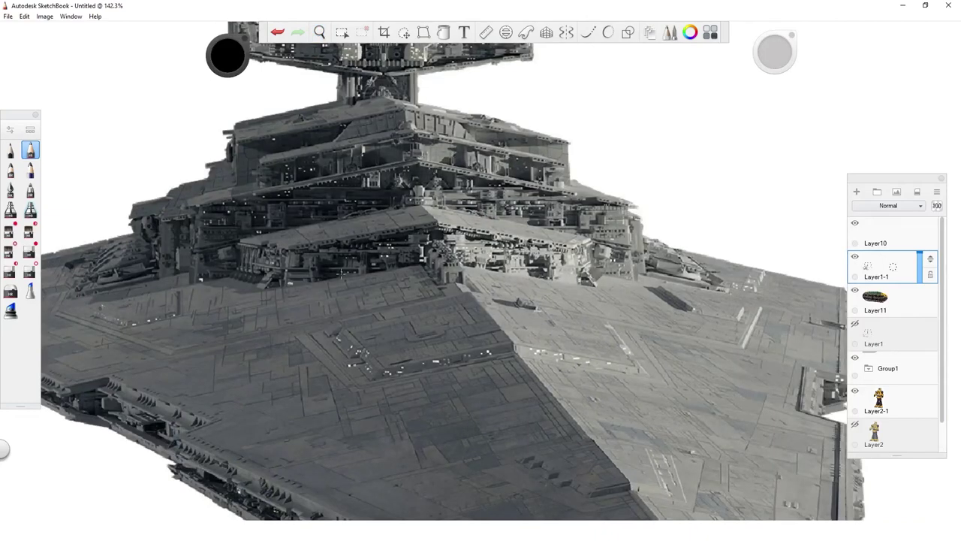
{"action": "key", "text": "space"}
{"action": "left_click_drag", "start_coordinate": [456, 250], "coordinate": [451, 324]}
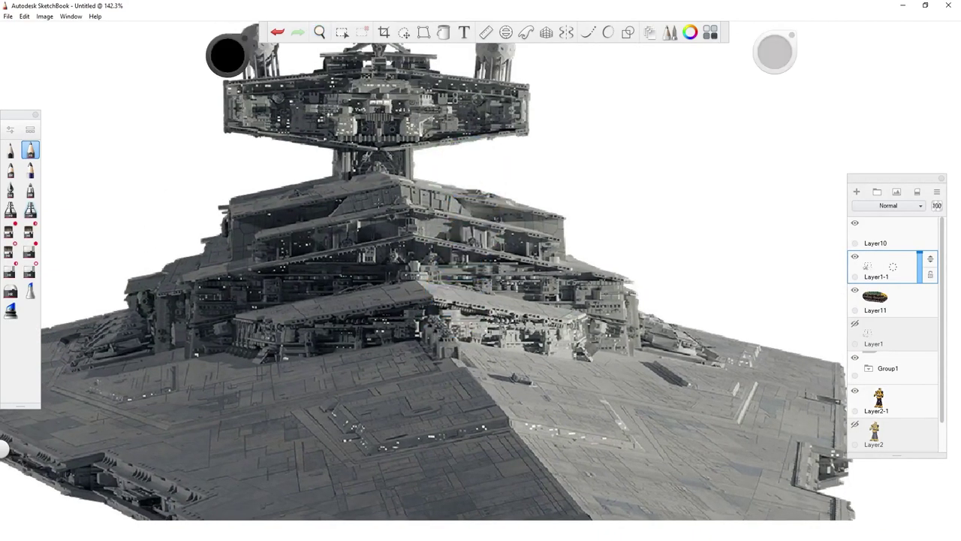
{"action": "key", "text": "space"}
{"action": "mouse_move", "coordinate": [197, 400]}
{"action": "left_mouse_down"}
{"action": "mouse_move", "coordinate": [189, 416]}
{"action": "mouse_move", "coordinate": [238, 410]}
{"action": "mouse_move", "coordinate": [480, 142]}
{"action": "left_mouse_up"}
{"action": "key", "text": "space"}
{"action": "left_click_drag", "start_coordinate": [394, 334], "coordinate": [507, 144]}
{"action": "key", "text": "space"}
{"action": "mouse_move", "coordinate": [351, 279]}
{"action": "left_mouse_down"}
{"action": "mouse_move", "coordinate": [353, 290]}
{"action": "mouse_move", "coordinate": [315, 289]}
{"action": "mouse_move", "coordinate": [321, 282]}
{"action": "left_mouse_up"}
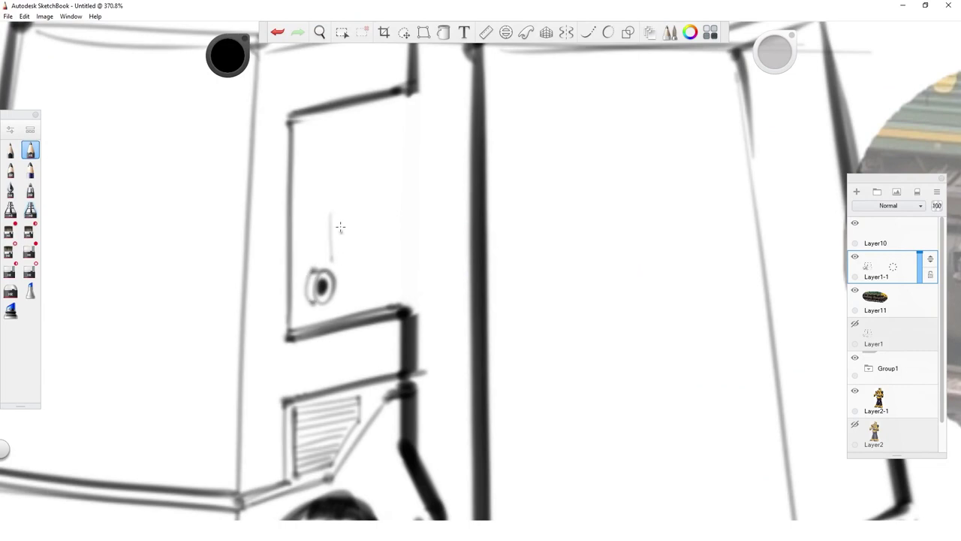
Step: Sketch a ribbed block with an elbow pipe leading to the round disc in the recess's lower half, and add a second rim to the disc
{"action": "left_click_drag", "start_coordinate": [337, 261], "coordinate": [381, 246]}
{"action": "mouse_move", "coordinate": [335, 207]}
{"action": "left_mouse_down"}
{"action": "mouse_move", "coordinate": [377, 193]}
{"action": "mouse_move", "coordinate": [353, 261]}
{"action": "left_mouse_up"}
{"action": "mouse_move", "coordinate": [359, 218]}
{"action": "left_mouse_down"}
{"action": "mouse_move", "coordinate": [363, 259]}
{"action": "mouse_move", "coordinate": [379, 227]}
{"action": "mouse_move", "coordinate": [377, 262]}
{"action": "left_mouse_up"}
{"action": "left_click_drag", "start_coordinate": [388, 215], "coordinate": [390, 260]}
{"action": "mouse_move", "coordinate": [335, 209]}
{"action": "left_mouse_down"}
{"action": "mouse_move", "coordinate": [382, 201]}
{"action": "mouse_move", "coordinate": [389, 214]}
{"action": "left_mouse_up"}
{"action": "left_click_drag", "start_coordinate": [330, 253], "coordinate": [326, 216]}
{"action": "mouse_move", "coordinate": [313, 275]}
{"action": "left_mouse_down"}
{"action": "mouse_move", "coordinate": [328, 223]}
{"action": "mouse_move", "coordinate": [302, 307]}
{"action": "mouse_move", "coordinate": [297, 299]}
{"action": "left_mouse_up"}
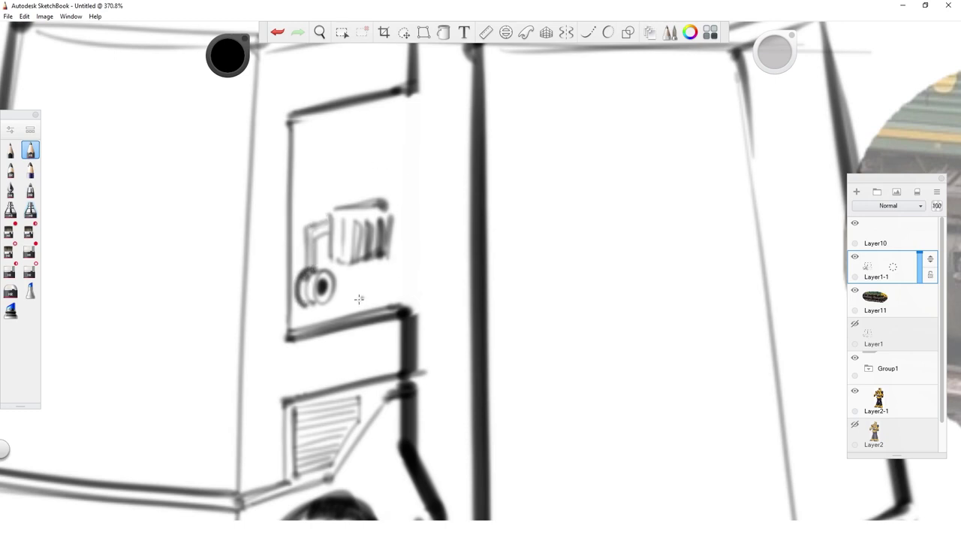
Step: Outline a narrow frame with stepped ends along the open outer side of the left leg's recess
{"action": "left_click_drag", "start_coordinate": [400, 259], "coordinate": [402, 141]}
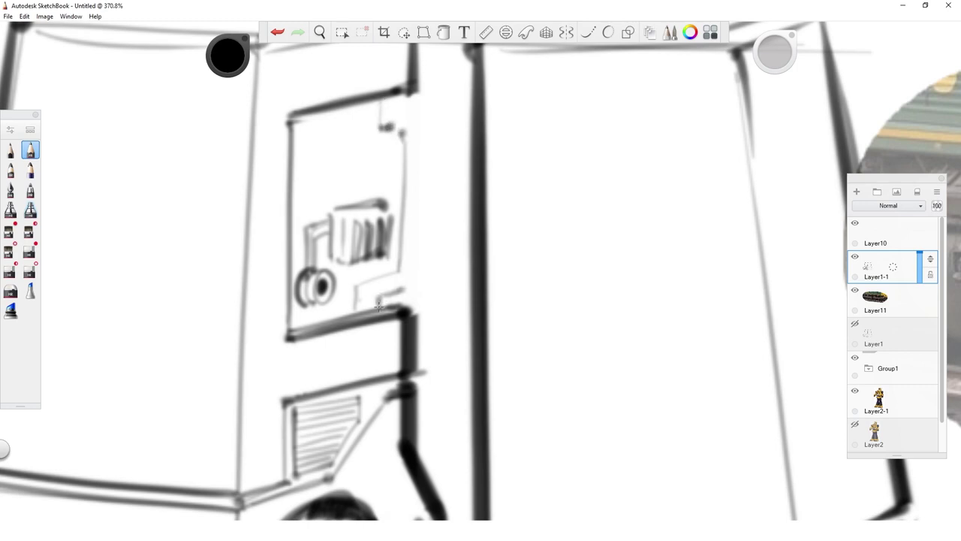
{"action": "left_click_drag", "start_coordinate": [406, 288], "coordinate": [411, 125]}
{"action": "left_click_drag", "start_coordinate": [397, 93], "coordinate": [415, 120]}
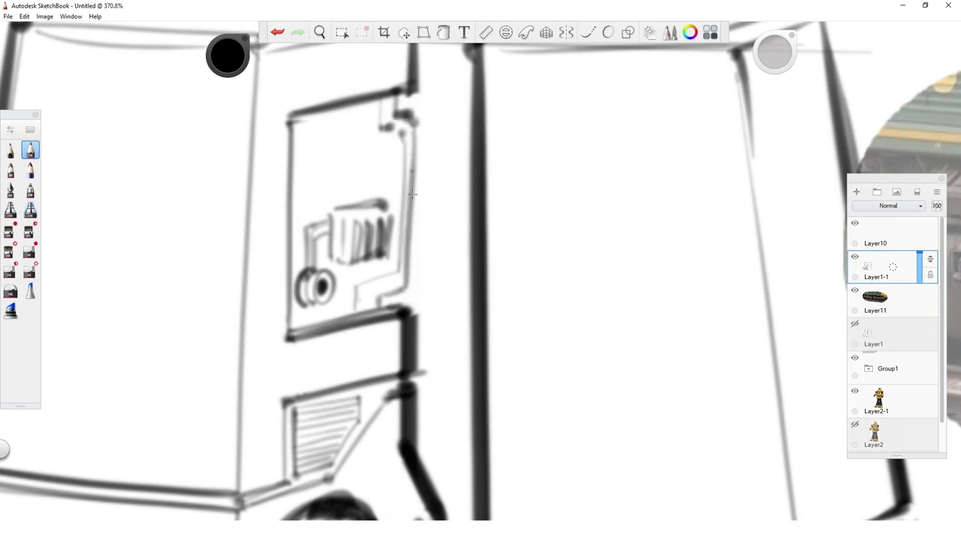
{"action": "mouse_move", "coordinate": [406, 285]}
{"action": "left_mouse_down"}
{"action": "mouse_move", "coordinate": [367, 290]}
{"action": "mouse_move", "coordinate": [396, 268]}
{"action": "mouse_move", "coordinate": [348, 281]}
{"action": "mouse_move", "coordinate": [398, 128]}
{"action": "left_mouse_up"}
{"action": "mouse_move", "coordinate": [397, 128]}
{"action": "left_mouse_down"}
{"action": "mouse_move", "coordinate": [393, 266]}
{"action": "mouse_move", "coordinate": [380, 126]}
{"action": "left_mouse_up"}
Step: Sketch a horizontal cylinder topped with a row of small blocks above the ribbed block in the recess
{"action": "key", "text": "space"}
{"action": "left_click_drag", "start_coordinate": [437, 216], "coordinate": [385, 345]}
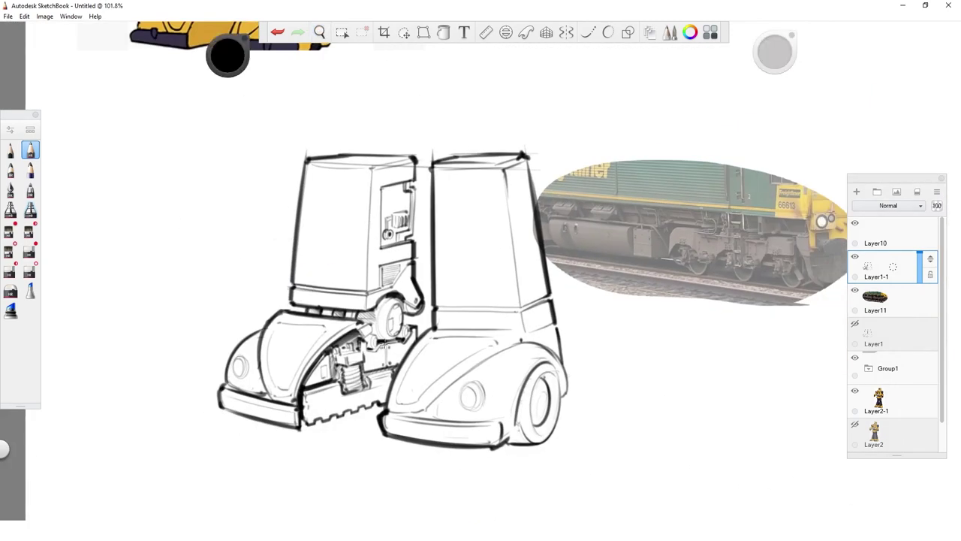
{"action": "scroll", "coordinate": [409, 196], "scroll_direction": "up", "scroll_amount": 8}
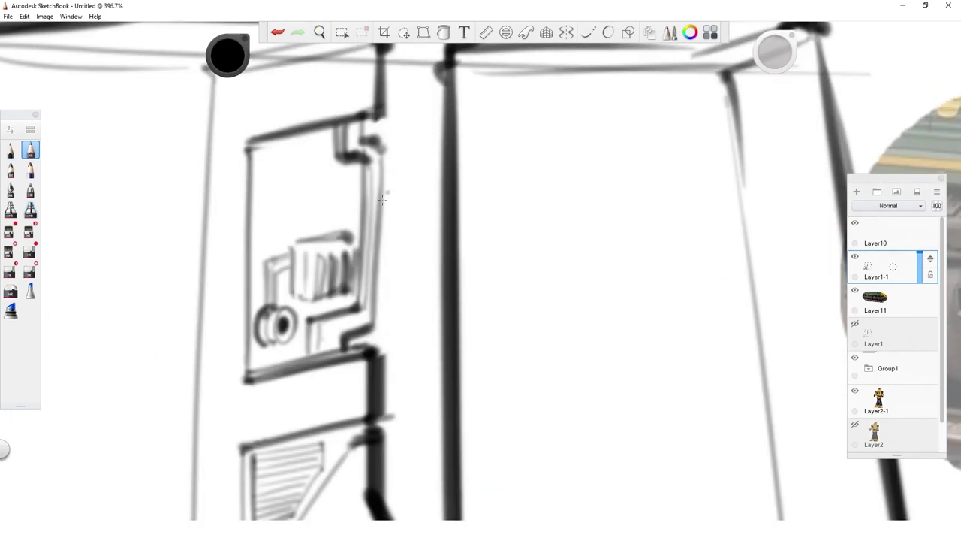
{"action": "left_click_drag", "start_coordinate": [265, 228], "coordinate": [350, 210]}
{"action": "left_click_drag", "start_coordinate": [272, 208], "coordinate": [347, 194]}
{"action": "mouse_move", "coordinate": [272, 209]}
{"action": "left_mouse_down"}
{"action": "mouse_move", "coordinate": [273, 225]}
{"action": "mouse_move", "coordinate": [276, 199]}
{"action": "left_mouse_up"}
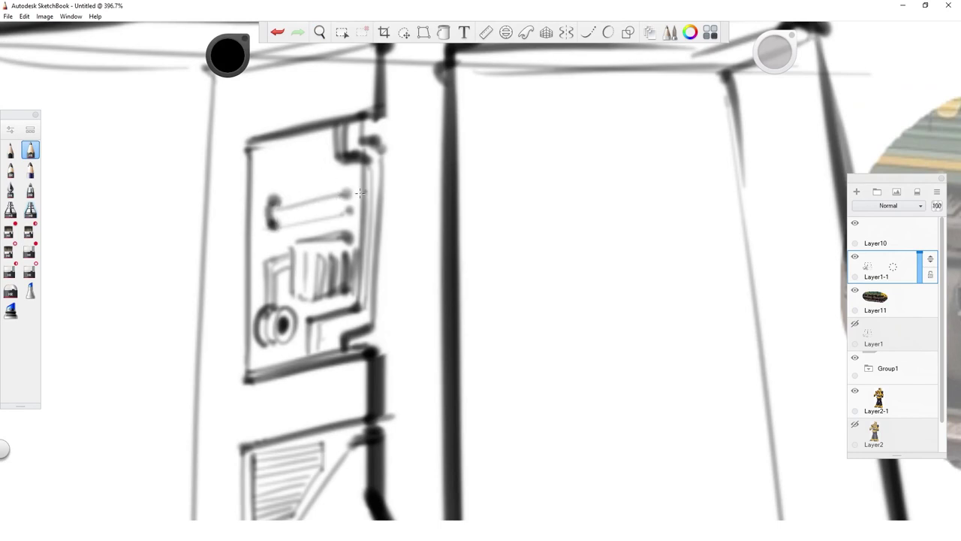
{"action": "left_click_drag", "start_coordinate": [351, 188], "coordinate": [348, 210]}
{"action": "mouse_move", "coordinate": [279, 225]}
{"action": "left_mouse_down"}
{"action": "mouse_move", "coordinate": [315, 222]}
{"action": "mouse_move", "coordinate": [286, 229]}
{"action": "left_mouse_up"}
{"action": "mouse_move", "coordinate": [284, 186]}
{"action": "left_mouse_down"}
{"action": "mouse_move", "coordinate": [281, 204]}
{"action": "mouse_move", "coordinate": [303, 180]}
{"action": "mouse_move", "coordinate": [332, 174]}
{"action": "mouse_move", "coordinate": [335, 194]}
{"action": "left_mouse_up"}
{"action": "mouse_move", "coordinate": [322, 197]}
{"action": "left_mouse_down"}
{"action": "mouse_move", "coordinate": [287, 202]}
{"action": "mouse_move", "coordinate": [337, 184]}
{"action": "mouse_move", "coordinate": [341, 196]}
{"action": "mouse_move", "coordinate": [289, 229]}
{"action": "mouse_move", "coordinate": [344, 195]}
{"action": "mouse_move", "coordinate": [281, 232]}
{"action": "left_mouse_up"}
{"action": "left_click_drag", "start_coordinate": [356, 206], "coordinate": [343, 222]}
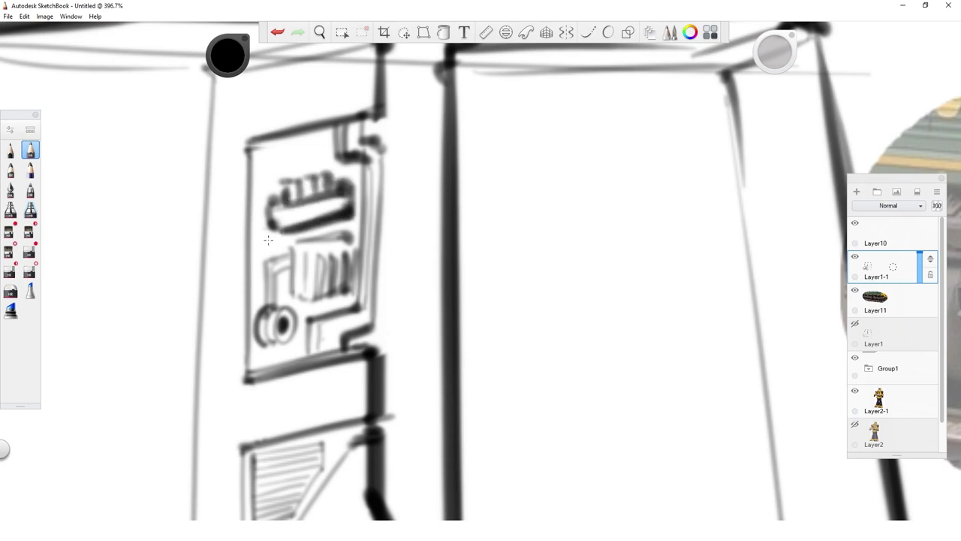
Step: Darken the elbow pipe and shade the gaps around the ribbed block, disc and cylinder
{"action": "left_click_drag", "start_coordinate": [280, 255], "coordinate": [263, 272]}
{"action": "key", "text": "space"}
{"action": "left_click_drag", "start_coordinate": [407, 215], "coordinate": [279, 279]}
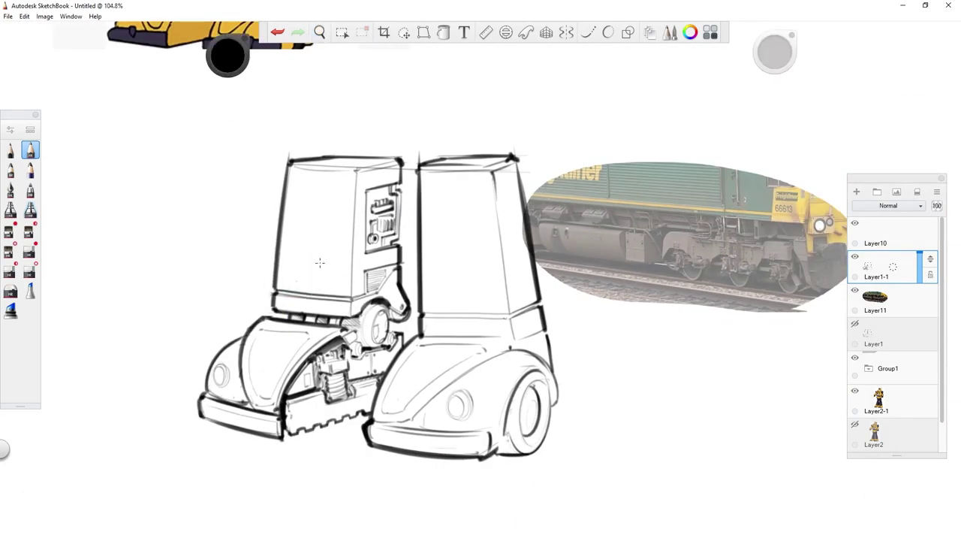
{"action": "mouse_move", "coordinate": [440, 193]}
{"action": "left_mouse_down"}
{"action": "mouse_move", "coordinate": [334, 293]}
{"action": "mouse_move", "coordinate": [338, 309]}
{"action": "mouse_move", "coordinate": [355, 318]}
{"action": "mouse_move", "coordinate": [351, 325]}
{"action": "mouse_move", "coordinate": [402, 313]}
{"action": "left_mouse_up"}
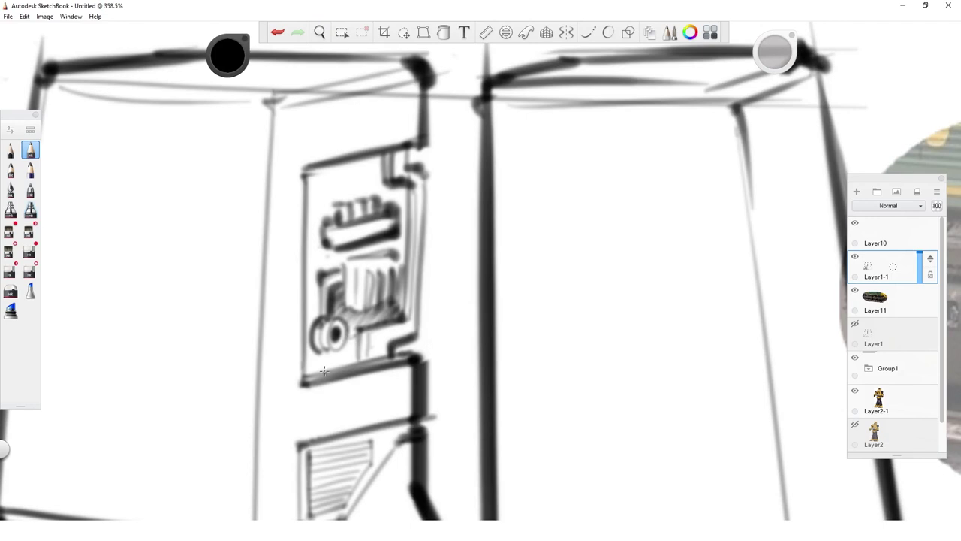
{"action": "mouse_move", "coordinate": [310, 367]}
{"action": "left_mouse_down"}
{"action": "mouse_move", "coordinate": [344, 360]}
{"action": "mouse_move", "coordinate": [310, 354]}
{"action": "mouse_move", "coordinate": [354, 353]}
{"action": "mouse_move", "coordinate": [353, 342]}
{"action": "left_mouse_up"}
{"action": "mouse_move", "coordinate": [317, 248]}
{"action": "left_mouse_down"}
{"action": "mouse_move", "coordinate": [335, 259]}
{"action": "mouse_move", "coordinate": [402, 234]}
{"action": "mouse_move", "coordinate": [404, 192]}
{"action": "mouse_move", "coordinate": [403, 229]}
{"action": "mouse_move", "coordinate": [386, 181]}
{"action": "left_mouse_up"}
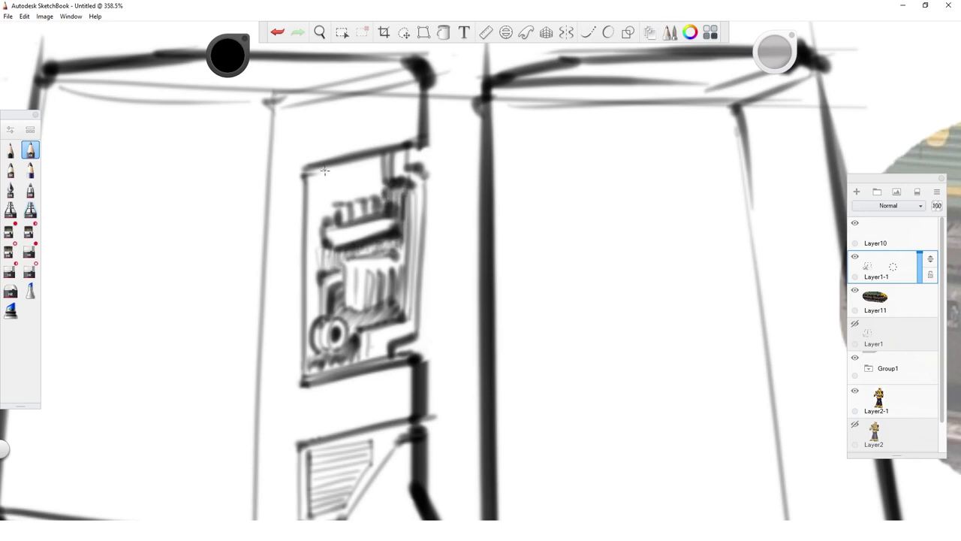
Step: Outline a small plate in the recess's upper inner corner and hatch the background around the mechanical parts
{"action": "mouse_move", "coordinate": [365, 180]}
{"action": "left_mouse_down"}
{"action": "mouse_move", "coordinate": [316, 198]}
{"action": "mouse_move", "coordinate": [359, 161]}
{"action": "left_mouse_up"}
{"action": "mouse_move", "coordinate": [311, 198]}
{"action": "left_mouse_down"}
{"action": "mouse_move", "coordinate": [361, 185]}
{"action": "mouse_move", "coordinate": [332, 168]}
{"action": "mouse_move", "coordinate": [359, 162]}
{"action": "mouse_move", "coordinate": [367, 193]}
{"action": "mouse_move", "coordinate": [382, 187]}
{"action": "left_mouse_up"}
{"action": "mouse_move", "coordinate": [310, 219]}
{"action": "left_mouse_down"}
{"action": "mouse_move", "coordinate": [322, 199]}
{"action": "mouse_move", "coordinate": [359, 192]}
{"action": "left_mouse_up"}
{"action": "left_click_drag", "start_coordinate": [306, 260], "coordinate": [322, 225]}
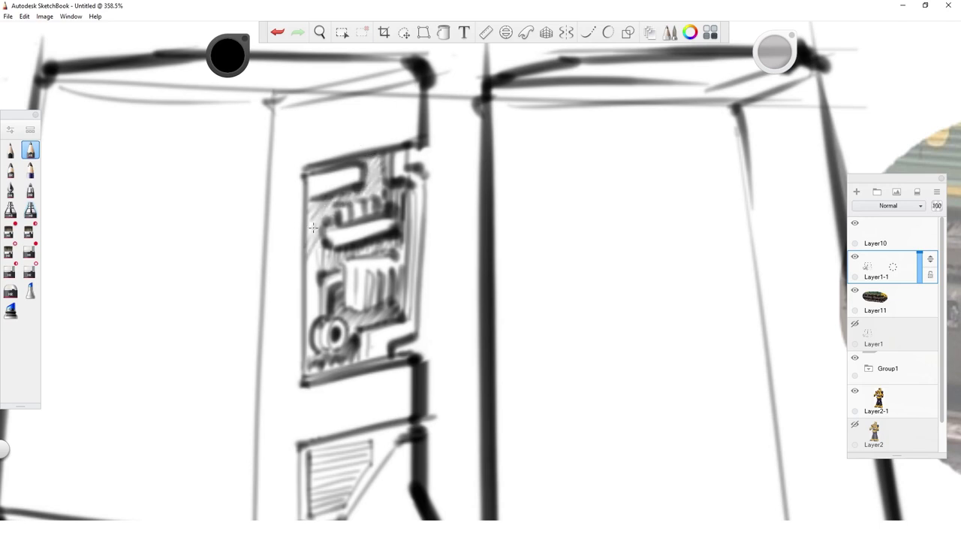
{"action": "mouse_move", "coordinate": [304, 280]}
{"action": "left_mouse_down"}
{"action": "mouse_move", "coordinate": [323, 244]}
{"action": "mouse_move", "coordinate": [323, 253]}
{"action": "left_mouse_up"}
{"action": "left_click_drag", "start_coordinate": [305, 304], "coordinate": [318, 278]}
{"action": "left_click_drag", "start_coordinate": [304, 320], "coordinate": [319, 291]}
{"action": "left_click_drag", "start_coordinate": [306, 324], "coordinate": [319, 306]}
{"action": "left_click_drag", "start_coordinate": [306, 359], "coordinate": [309, 334]}
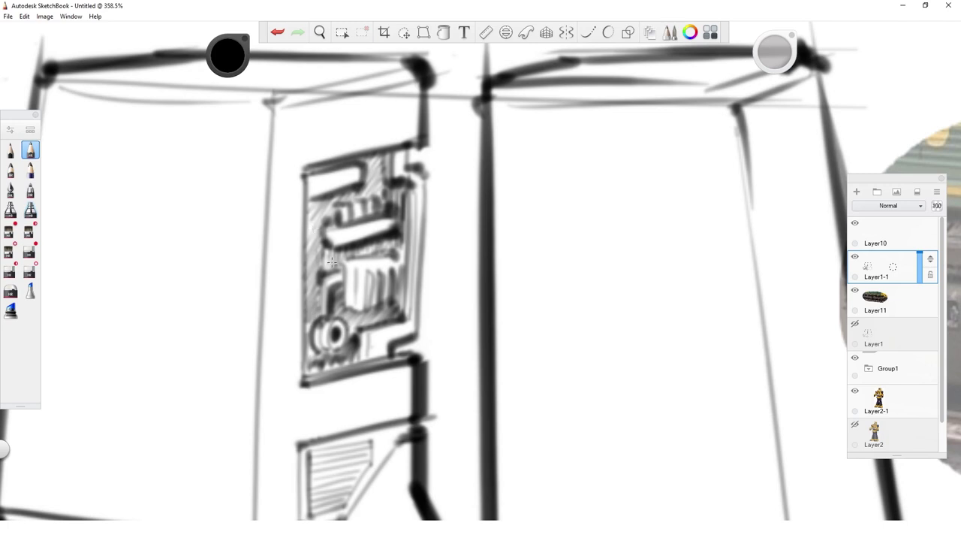
{"action": "mouse_move", "coordinate": [320, 282]}
{"action": "left_mouse_down"}
{"action": "mouse_move", "coordinate": [319, 310]}
{"action": "mouse_move", "coordinate": [331, 273]}
{"action": "left_mouse_up"}
{"action": "left_click_drag", "start_coordinate": [328, 249], "coordinate": [326, 271]}
{"action": "left_click_drag", "start_coordinate": [321, 243], "coordinate": [327, 228]}
Step: Thicken the recess outline and the outer edge of its stepped frame, undoing stray strokes
{"action": "key", "text": "space"}
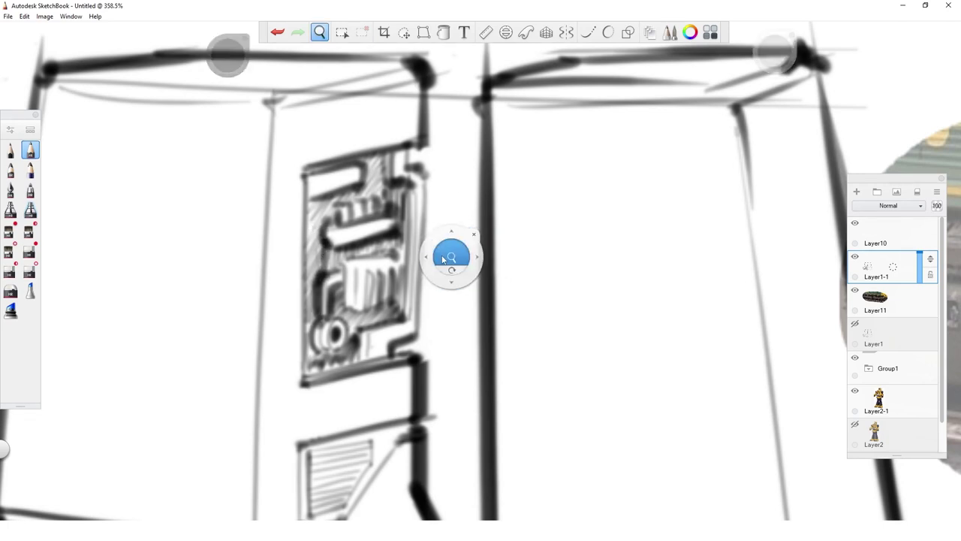
{"action": "left_click_drag", "start_coordinate": [450, 259], "coordinate": [234, 472]}
{"action": "key", "text": "space"}
{"action": "left_click_drag", "start_coordinate": [459, 244], "coordinate": [562, 213]}
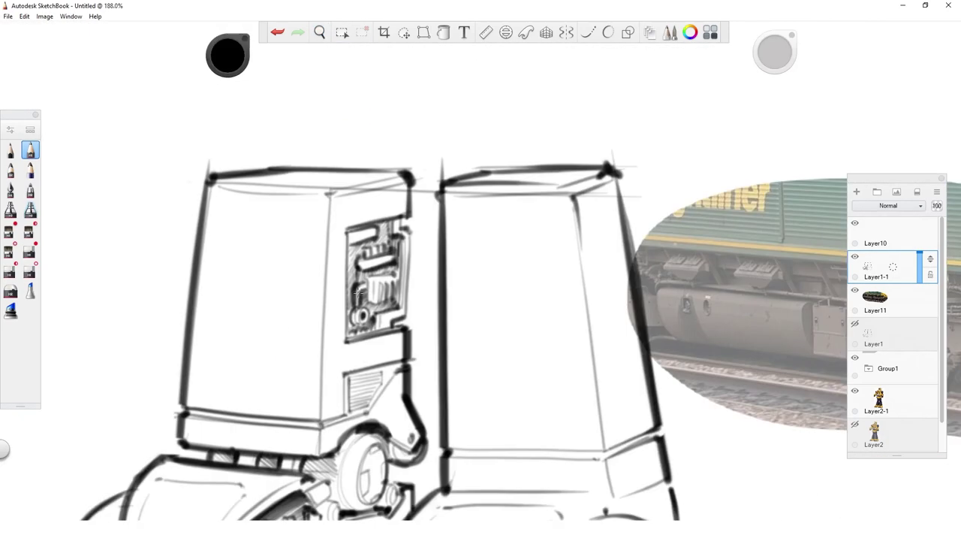
{"action": "mouse_move", "coordinate": [344, 339]}
{"action": "left_mouse_down"}
{"action": "mouse_move", "coordinate": [349, 224]}
{"action": "mouse_move", "coordinate": [412, 213]}
{"action": "left_mouse_up"}
{"action": "key", "text": "space"}
{"action": "left_click_drag", "start_coordinate": [483, 272], "coordinate": [341, 323]}
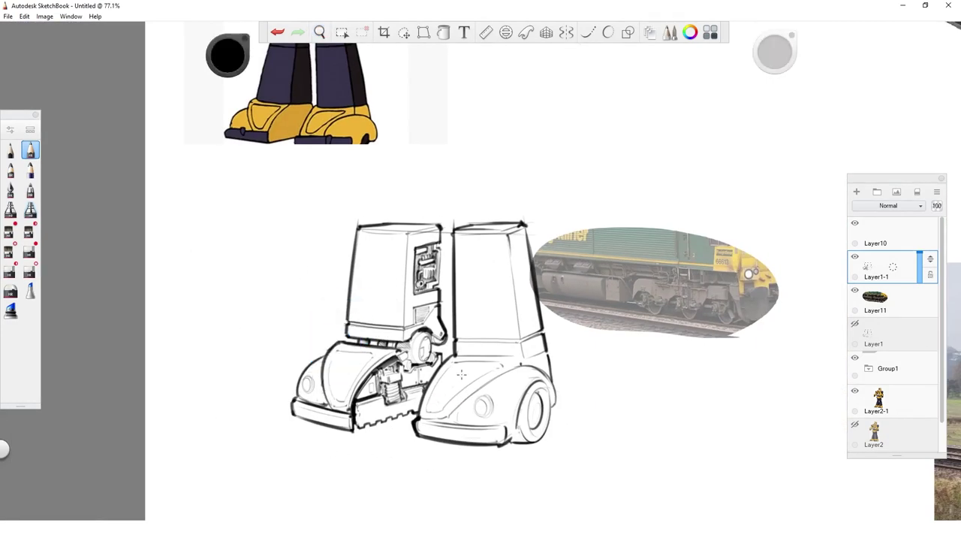
{"action": "key", "text": "space"}
{"action": "left_click_drag", "start_coordinate": [486, 288], "coordinate": [552, 274]}
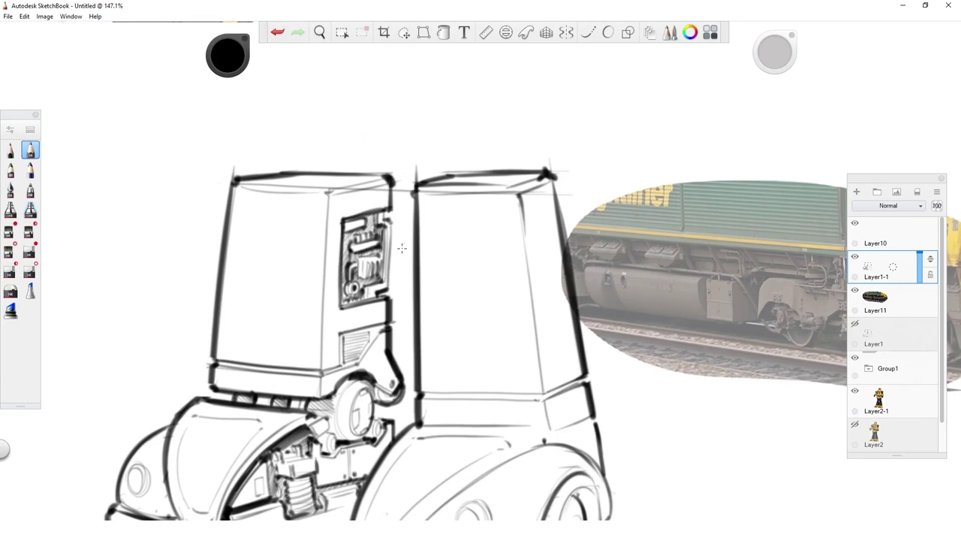
{"action": "left_click_drag", "start_coordinate": [391, 286], "coordinate": [385, 217]}
{"action": "key", "text": "ctrl+z"}
{"action": "key", "text": "ctrl+z"}
Step: Examine the detailed recess within the whole pair of legs and look over the left ankle's round joint
{"action": "key", "text": "space"}
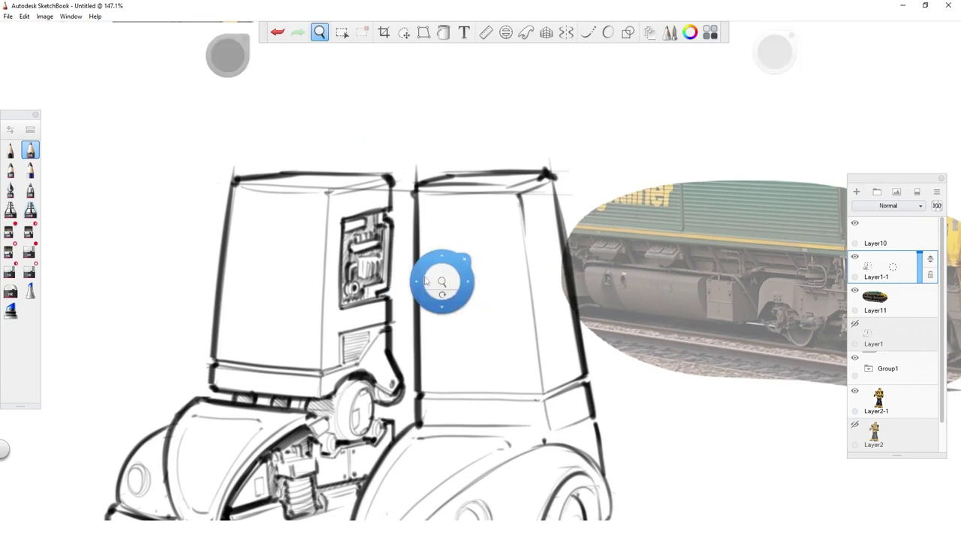
{"action": "left_click_drag", "start_coordinate": [443, 282], "coordinate": [306, 334]}
{"action": "key", "text": "space"}
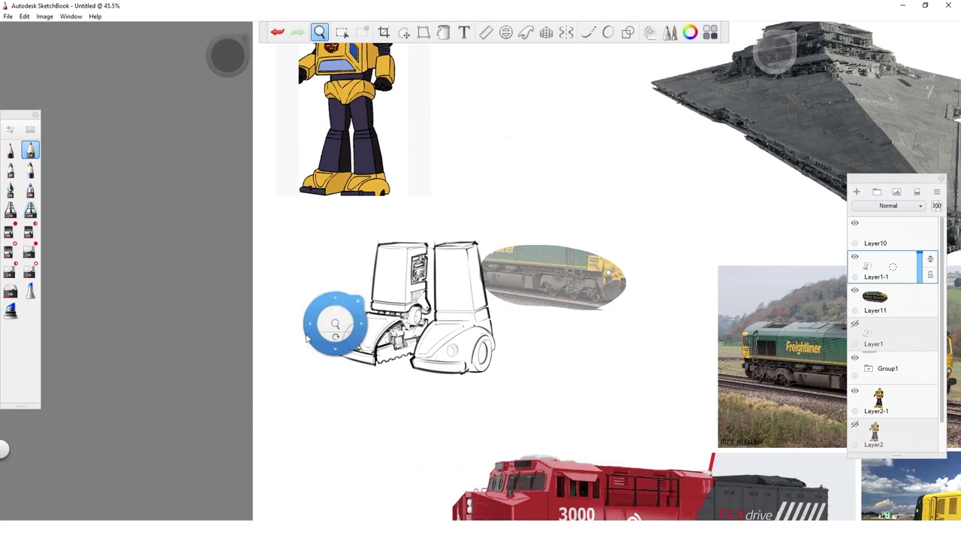
{"action": "mouse_move", "coordinate": [438, 232]}
{"action": "left_mouse_down"}
{"action": "mouse_move", "coordinate": [492, 319]}
{"action": "mouse_move", "coordinate": [472, 254]}
{"action": "left_mouse_up"}
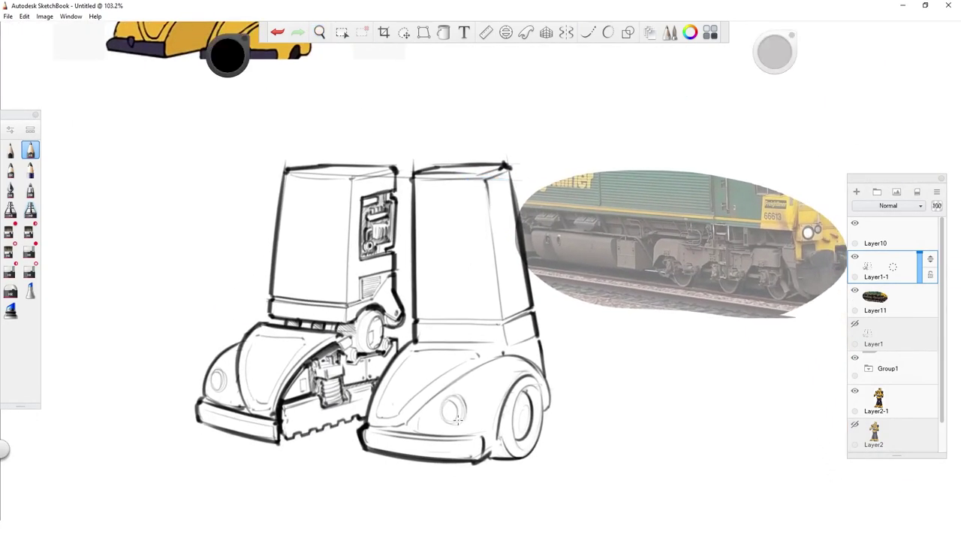
{"action": "key", "text": "space"}
{"action": "left_click_drag", "start_coordinate": [431, 291], "coordinate": [446, 371]}
{"action": "key", "text": "space"}
{"action": "left_click_drag", "start_coordinate": [386, 275], "coordinate": [440, 496]}
{"action": "key", "text": "space"}
{"action": "left_click_drag", "start_coordinate": [454, 354], "coordinate": [463, 129]}
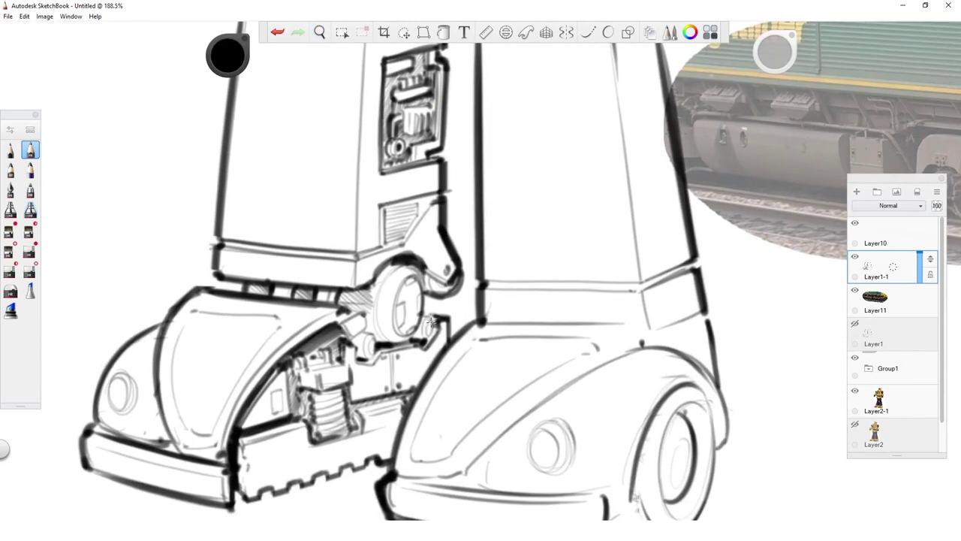
Step: Copy the left ankle's round joint onto its own layer and place the copy above the left leg's top edge
{"action": "key", "text": "l"}
{"action": "mouse_move", "coordinate": [431, 305]}
{"action": "left_mouse_down"}
{"action": "mouse_move", "coordinate": [420, 343]}
{"action": "mouse_move", "coordinate": [365, 286]}
{"action": "mouse_move", "coordinate": [432, 301]}
{"action": "left_mouse_up"}
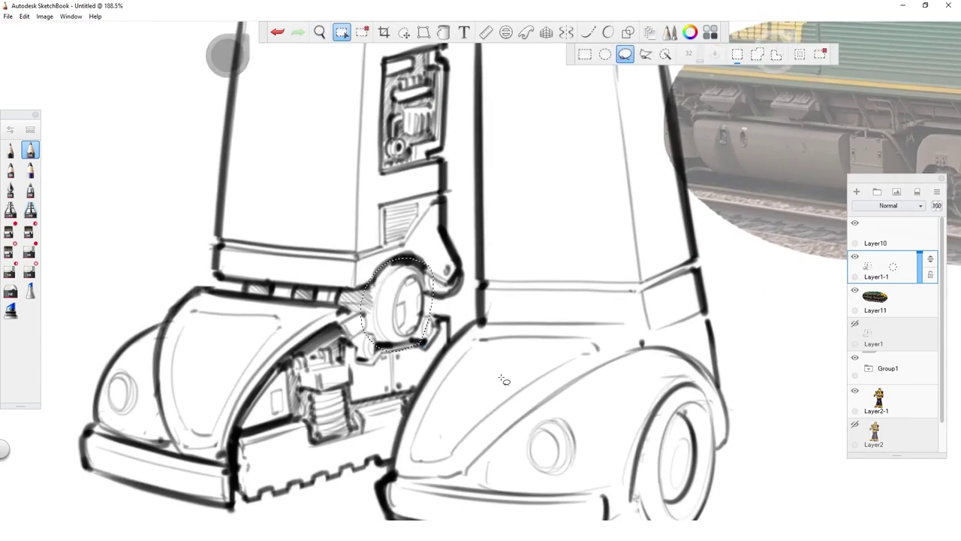
{"action": "key", "text": "ctrl+t"}
{"action": "left_click_drag", "start_coordinate": [503, 407], "coordinate": [538, 80]}
{"action": "key", "text": "space"}
{"action": "left_click_drag", "start_coordinate": [512, 142], "coordinate": [489, 424]}
{"action": "left_click_drag", "start_coordinate": [568, 405], "coordinate": [544, 400]}
{"action": "key", "text": "space"}
{"action": "left_click", "coordinate": [476, 220]}
Step: Erase the leftover lines around the copied disc and redraw its rim cleanly
{"action": "key", "text": "e"}
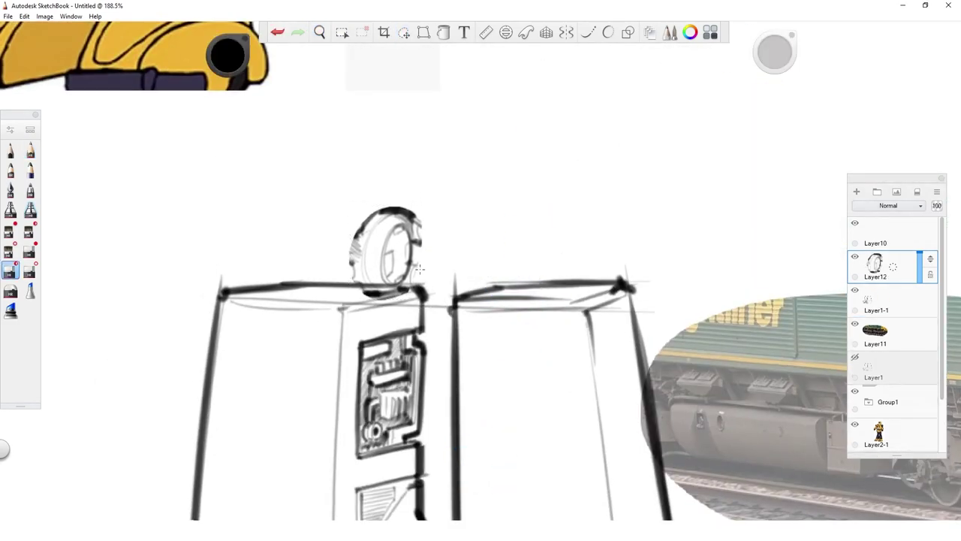
{"action": "key", "text": "e"}
{"action": "mouse_move", "coordinate": [425, 252]}
{"action": "left_mouse_down"}
{"action": "mouse_move", "coordinate": [418, 270]}
{"action": "mouse_move", "coordinate": [418, 223]}
{"action": "mouse_move", "coordinate": [386, 207]}
{"action": "mouse_move", "coordinate": [351, 276]}
{"action": "mouse_move", "coordinate": [390, 293]}
{"action": "left_mouse_up"}
{"action": "key", "text": "e"}
{"action": "key", "text": "e"}
{"action": "key", "text": "e"}
{"action": "key", "text": "e"}
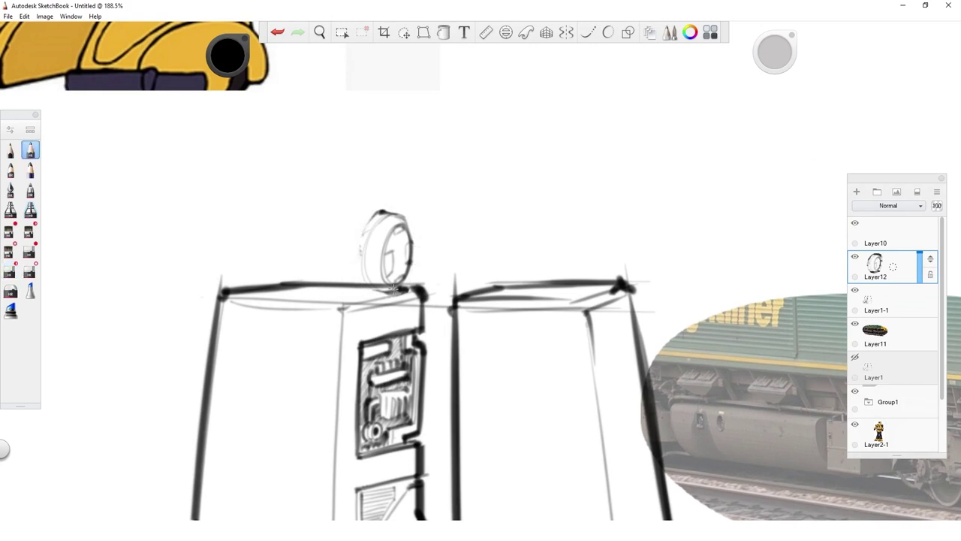
{"action": "mouse_move", "coordinate": [398, 294]}
{"action": "left_mouse_down"}
{"action": "mouse_move", "coordinate": [380, 289]}
{"action": "mouse_move", "coordinate": [363, 225]}
{"action": "mouse_move", "coordinate": [388, 214]}
{"action": "left_mouse_up"}
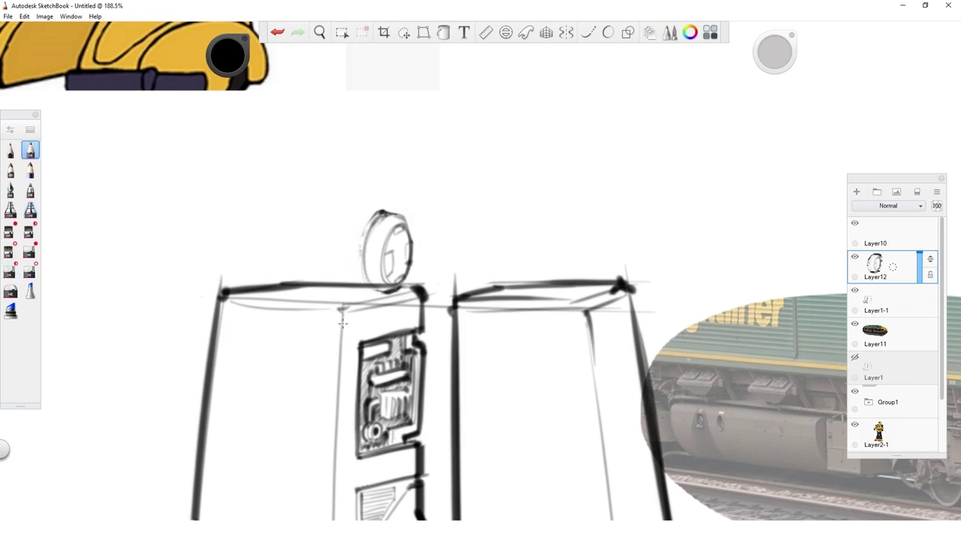
{"action": "key", "text": "e"}
Step: Extend the disc into a horizontal cylinder lying across the top of the left leg
{"action": "key", "text": "space"}
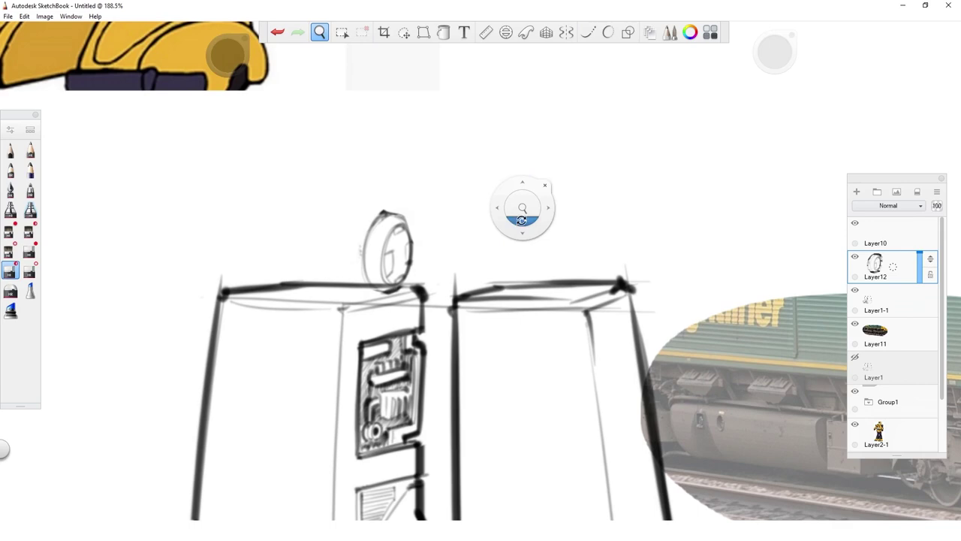
{"action": "mouse_move", "coordinate": [522, 219]}
{"action": "left_mouse_down"}
{"action": "mouse_move", "coordinate": [605, 262]}
{"action": "mouse_move", "coordinate": [536, 275]}
{"action": "left_mouse_up"}
{"action": "key", "text": "e"}
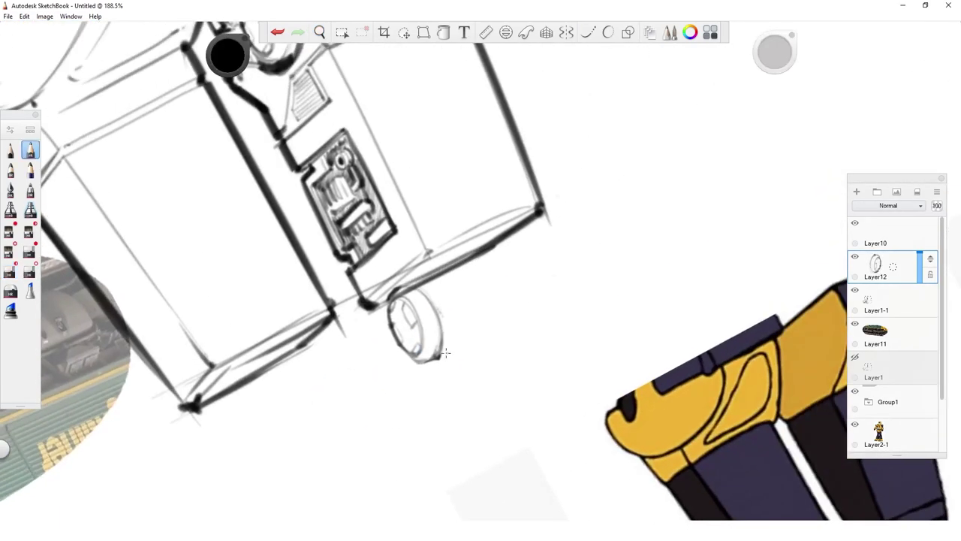
{"action": "left_click_drag", "start_coordinate": [440, 357], "coordinate": [545, 296]}
{"action": "key", "text": "space"}
{"action": "left_click_drag", "start_coordinate": [622, 346], "coordinate": [623, 343]}
{"action": "left_click_drag", "start_coordinate": [440, 221], "coordinate": [432, 288]}
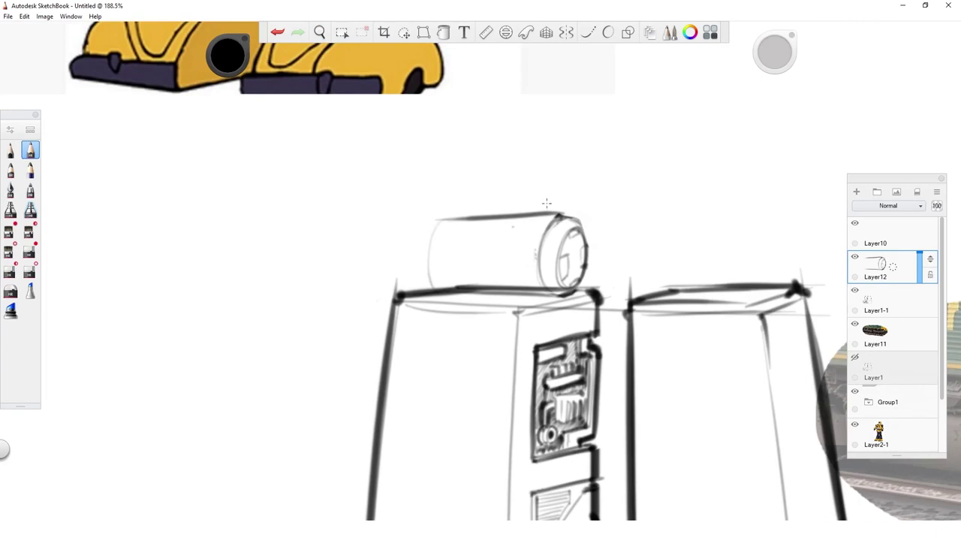
Step: Sketch a box-shaped bracket in front of the knee cylinder, with its side face meeting the leg's top
{"action": "mouse_move", "coordinate": [440, 216]}
{"action": "left_mouse_down"}
{"action": "mouse_move", "coordinate": [431, 287]}
{"action": "mouse_move", "coordinate": [501, 248]}
{"action": "left_mouse_up"}
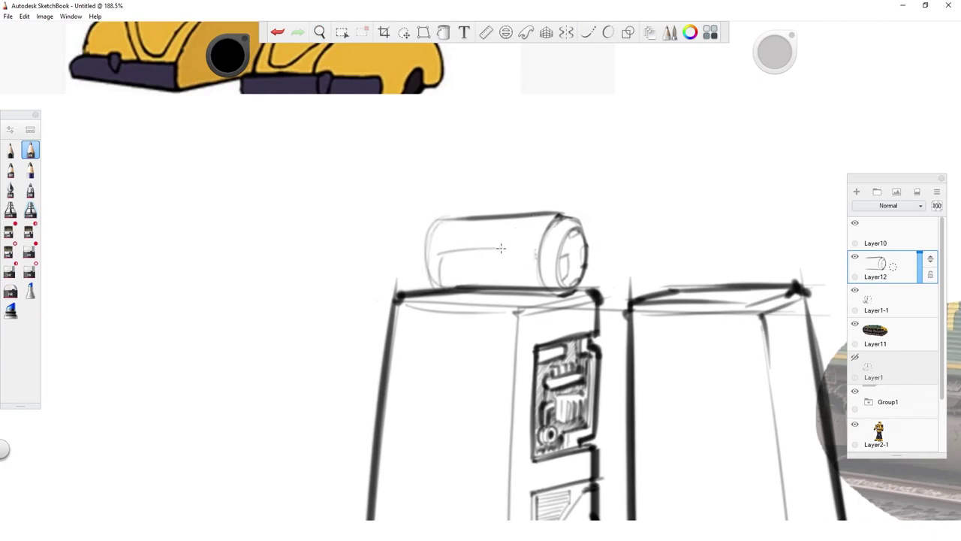
{"action": "left_click_drag", "start_coordinate": [518, 296], "coordinate": [516, 255]}
{"action": "left_click_drag", "start_coordinate": [503, 303], "coordinate": [522, 299]}
{"action": "key", "text": "e"}
{"action": "mouse_move", "coordinate": [499, 248]}
{"action": "left_mouse_down"}
{"action": "mouse_move", "coordinate": [444, 253]}
{"action": "mouse_move", "coordinate": [506, 256]}
{"action": "left_mouse_up"}
{"action": "key", "text": "e"}
{"action": "mouse_move", "coordinate": [438, 285]}
{"action": "left_mouse_down"}
{"action": "mouse_move", "coordinate": [443, 247]}
{"action": "mouse_move", "coordinate": [515, 257]}
{"action": "left_mouse_up"}
{"action": "mouse_move", "coordinate": [506, 299]}
{"action": "left_mouse_down"}
{"action": "mouse_move", "coordinate": [441, 297]}
{"action": "mouse_move", "coordinate": [465, 290]}
{"action": "mouse_move", "coordinate": [449, 290]}
{"action": "left_mouse_up"}
Step: Erase the leg's top edge line where the bracket covers it and clean up the bracket's base
{"action": "left_click", "coordinate": [886, 301]}
{"action": "key", "text": "e"}
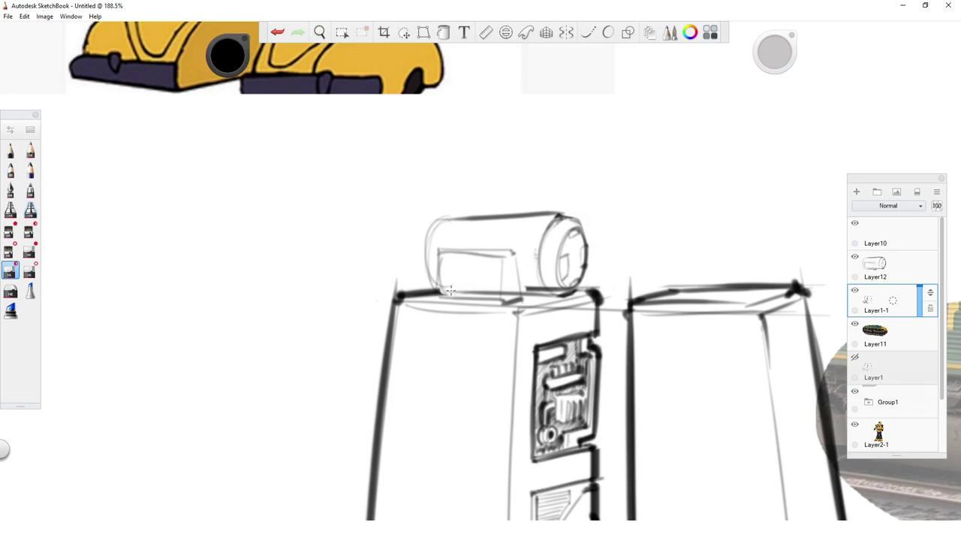
{"action": "left_click", "coordinate": [894, 274]}
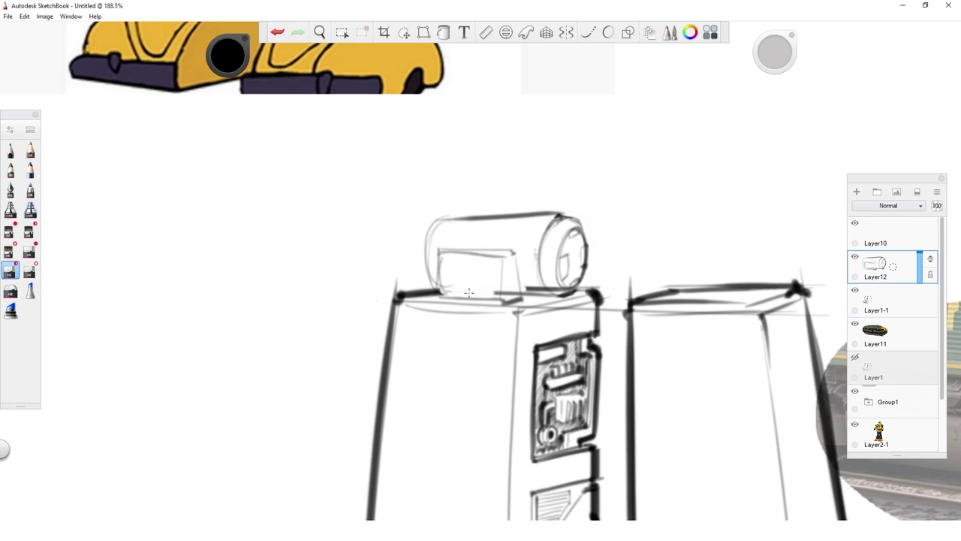
{"action": "left_click_drag", "start_coordinate": [473, 299], "coordinate": [498, 301]}
Step: Draw two bolts on the bracket's front face and thicken the face's outer side and upper edge
{"action": "key", "text": "space"}
{"action": "mouse_move", "coordinate": [615, 294]}
{"action": "left_mouse_down"}
{"action": "mouse_move", "coordinate": [448, 397]}
{"action": "mouse_move", "coordinate": [376, 380]}
{"action": "left_mouse_up"}
{"action": "key", "text": "space"}
{"action": "left_click_drag", "start_coordinate": [492, 248], "coordinate": [640, 223]}
{"action": "left_click", "coordinate": [30, 150]}
{"action": "mouse_move", "coordinate": [384, 281]}
{"action": "left_mouse_down"}
{"action": "mouse_move", "coordinate": [383, 231]}
{"action": "mouse_move", "coordinate": [394, 250]}
{"action": "left_mouse_up"}
{"action": "left_click_drag", "start_coordinate": [459, 243], "coordinate": [459, 254]}
{"action": "left_click_drag", "start_coordinate": [389, 231], "coordinate": [482, 232]}
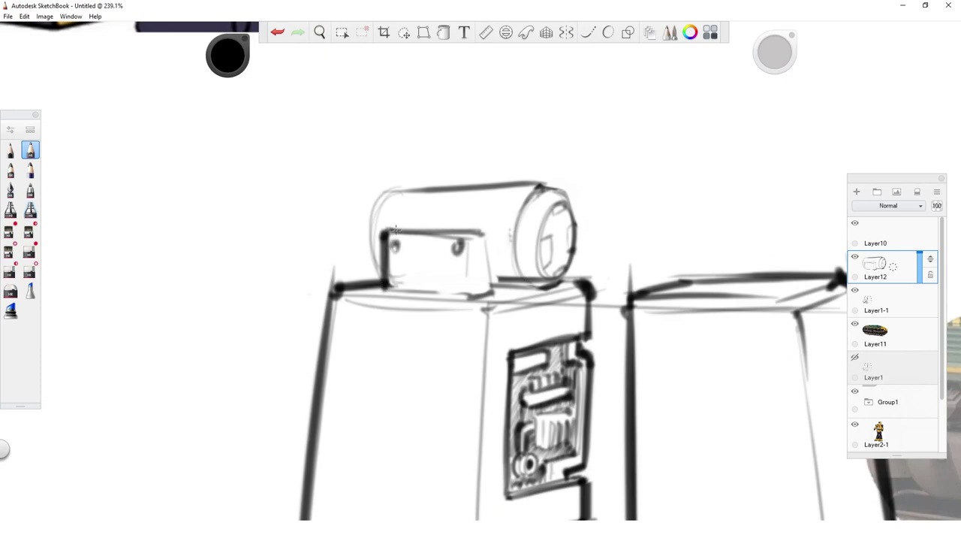
{"action": "key", "text": "space"}
{"action": "mouse_move", "coordinate": [554, 208]}
{"action": "left_mouse_down"}
{"action": "mouse_move", "coordinate": [407, 278]}
{"action": "mouse_move", "coordinate": [646, 223]}
{"action": "left_mouse_up"}
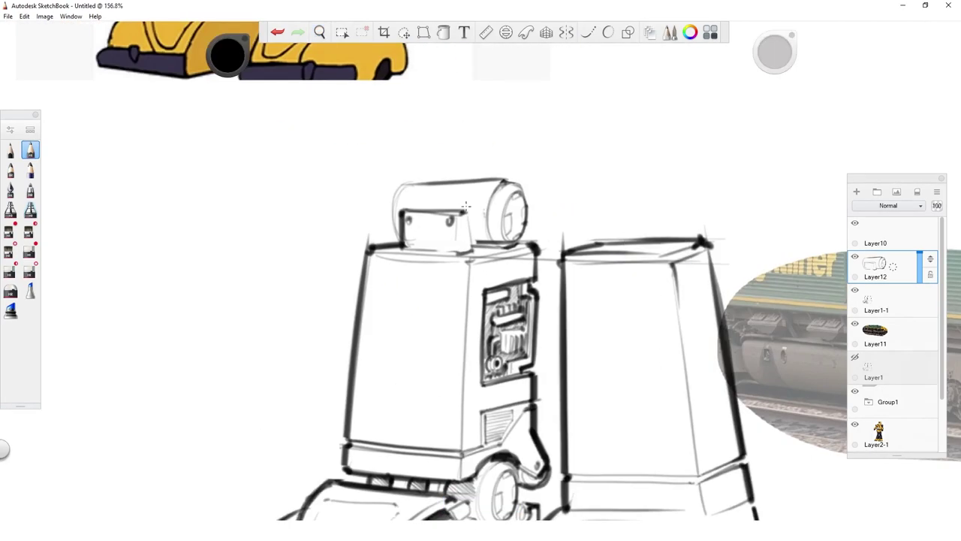
Step: Draw two curved band lines around the body of the knee cylinder above the bracket
{"action": "left_click_drag", "start_coordinate": [470, 184], "coordinate": [460, 215]}
{"action": "left_click_drag", "start_coordinate": [428, 187], "coordinate": [421, 208]}
{"action": "key", "text": "space"}
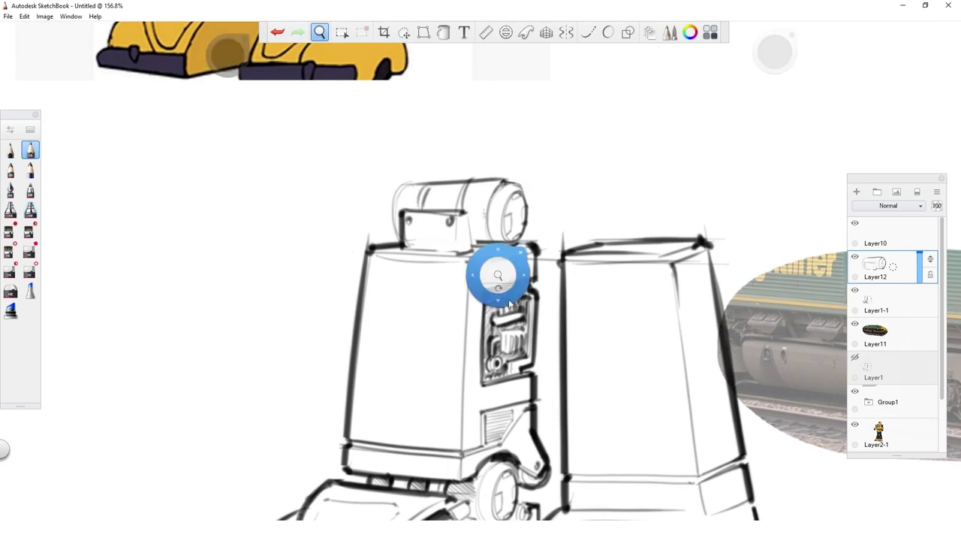
{"action": "mouse_move", "coordinate": [498, 275]}
{"action": "left_mouse_down"}
{"action": "mouse_move", "coordinate": [423, 343]}
{"action": "mouse_move", "coordinate": [285, 338]}
{"action": "left_mouse_up"}
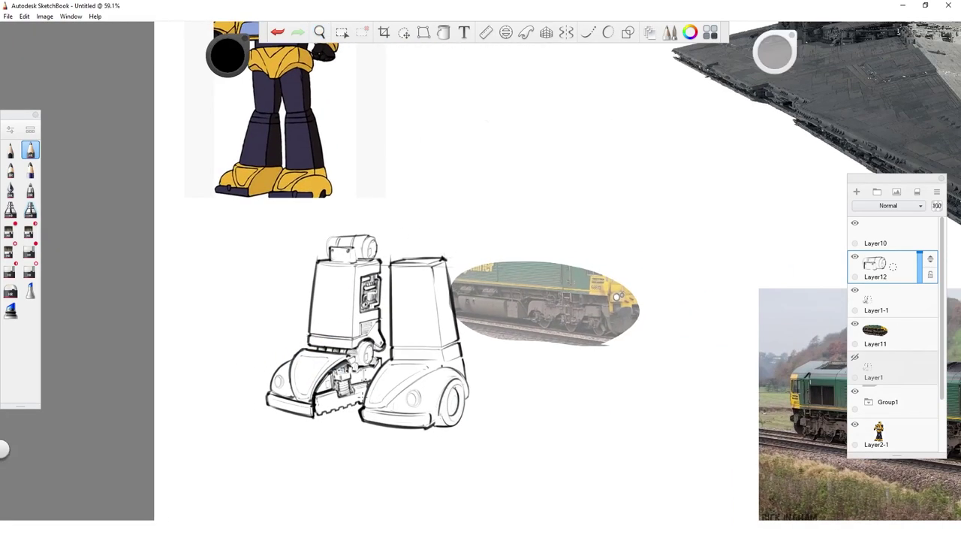
Step: Delete the train reference cut-out layer Layer11 and hide Group1
{"action": "key", "text": "space"}
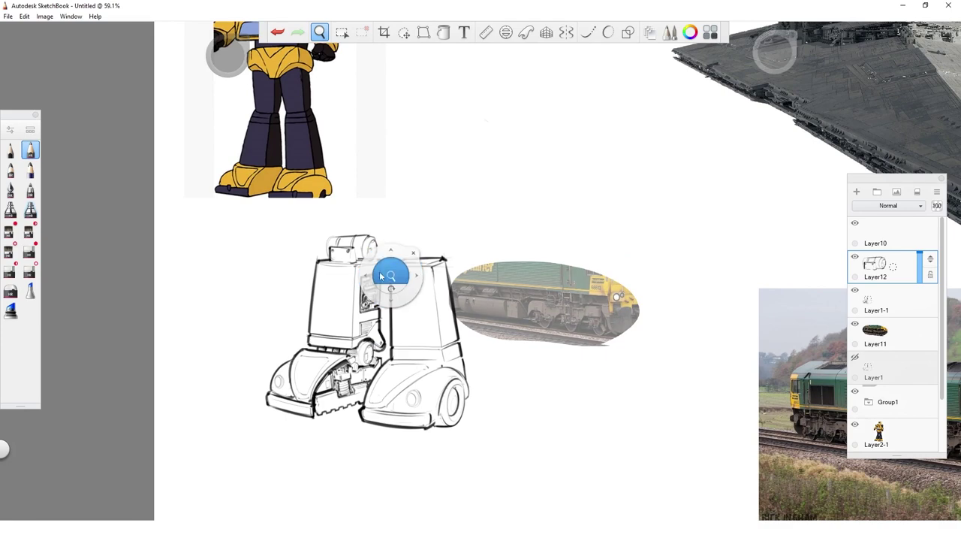
{"action": "mouse_move", "coordinate": [386, 268]}
{"action": "left_mouse_down"}
{"action": "mouse_move", "coordinate": [440, 337]}
{"action": "mouse_move", "coordinate": [455, 324]}
{"action": "left_mouse_up"}
{"action": "left_click_drag", "start_coordinate": [888, 335], "coordinate": [953, 287]}
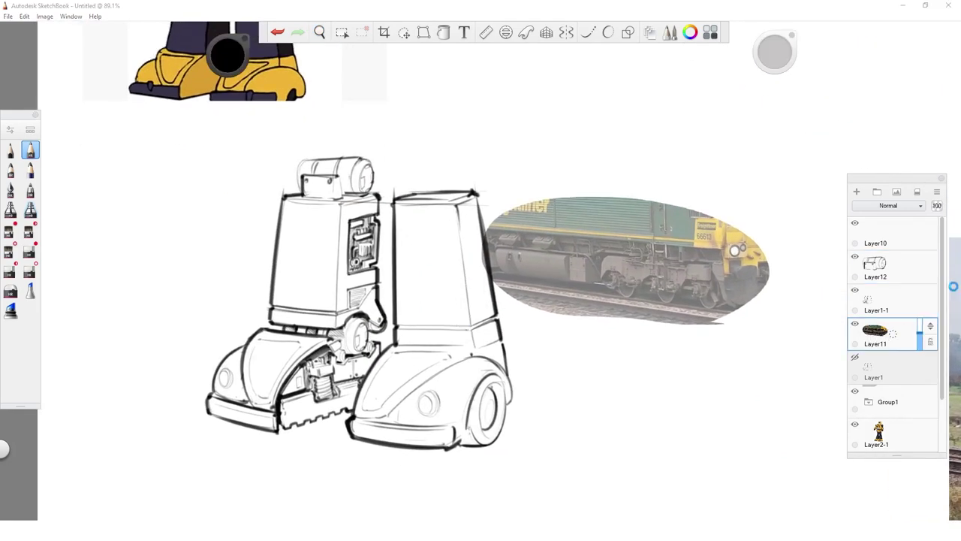
{"action": "left_click", "coordinate": [856, 358]}
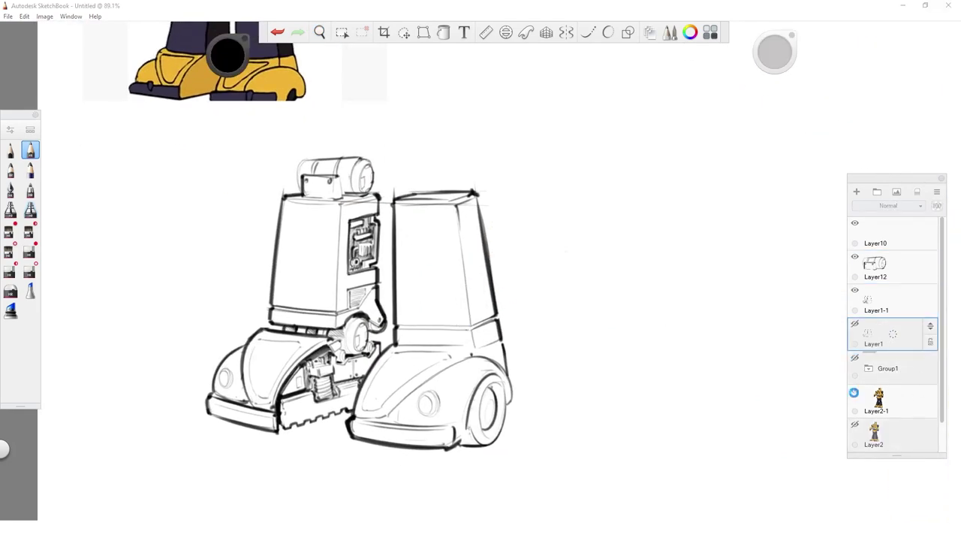
Step: Select the robot reference layer Layer2-1 and move the full figure beside the leg sketch on the outer side of the right leg
{"action": "left_click", "coordinate": [855, 392]}
{"action": "left_click", "coordinate": [854, 391]}
{"action": "left_click", "coordinate": [886, 409]}
{"action": "key", "text": "v"}
{"action": "left_click_drag", "start_coordinate": [434, 266], "coordinate": [783, 455]}
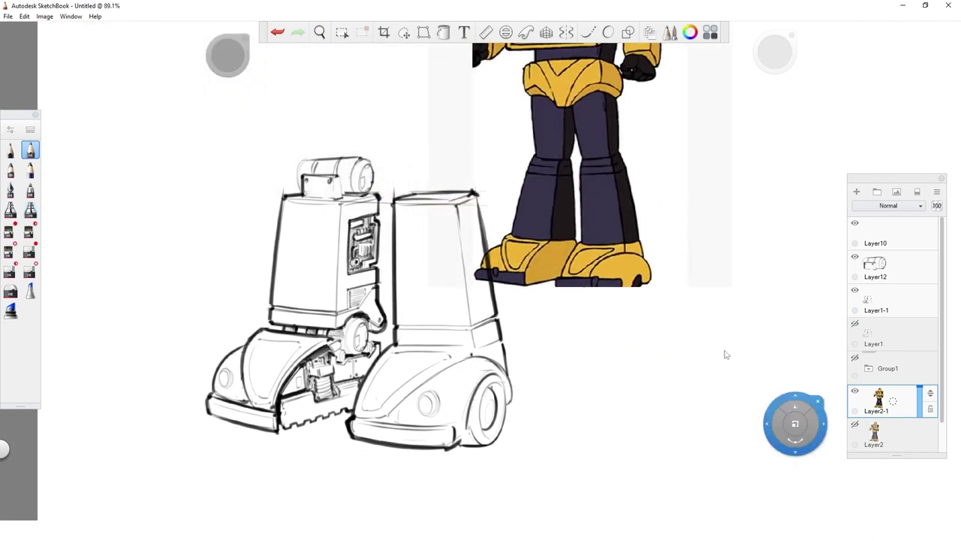
{"action": "mouse_move", "coordinate": [594, 339]}
{"action": "left_mouse_down"}
{"action": "mouse_move", "coordinate": [652, 398]}
{"action": "mouse_move", "coordinate": [725, 515]}
{"action": "mouse_move", "coordinate": [712, 521]}
{"action": "left_mouse_up"}
{"action": "left_click_drag", "start_coordinate": [745, 334], "coordinate": [744, 345]}
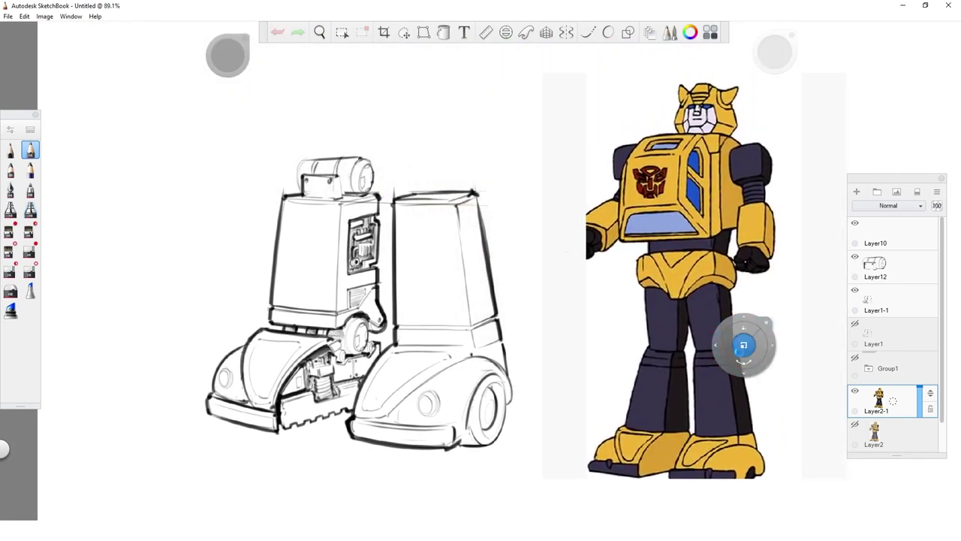
{"action": "key", "text": "space"}
{"action": "left_click_drag", "start_coordinate": [527, 458], "coordinate": [425, 458]}
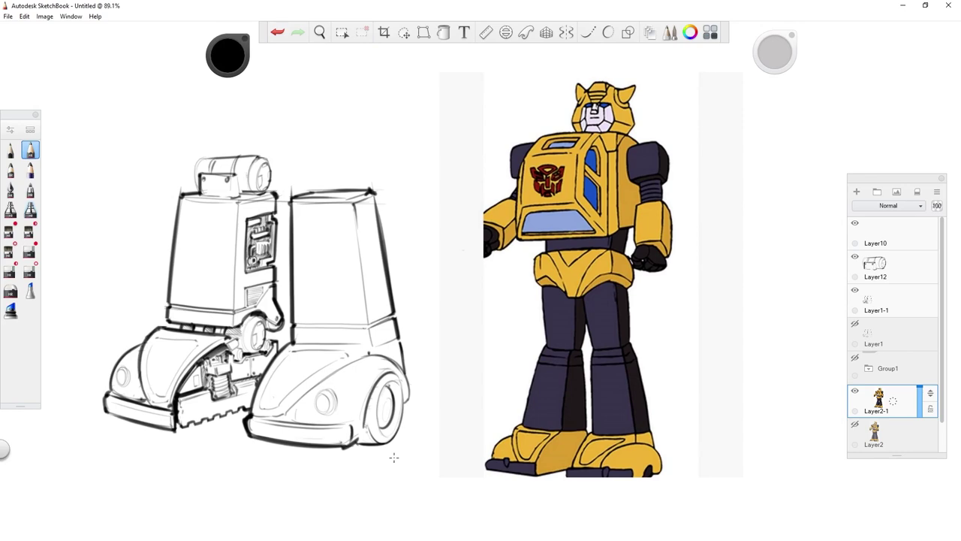
Step: On Layer1-1, draw a long panel crease down the left leg's front face, bending diagonally to the outer edge near the bottom
{"action": "left_click", "coordinate": [898, 298]}
{"action": "key", "text": "space"}
{"action": "left_click_drag", "start_coordinate": [238, 282], "coordinate": [236, 330]}
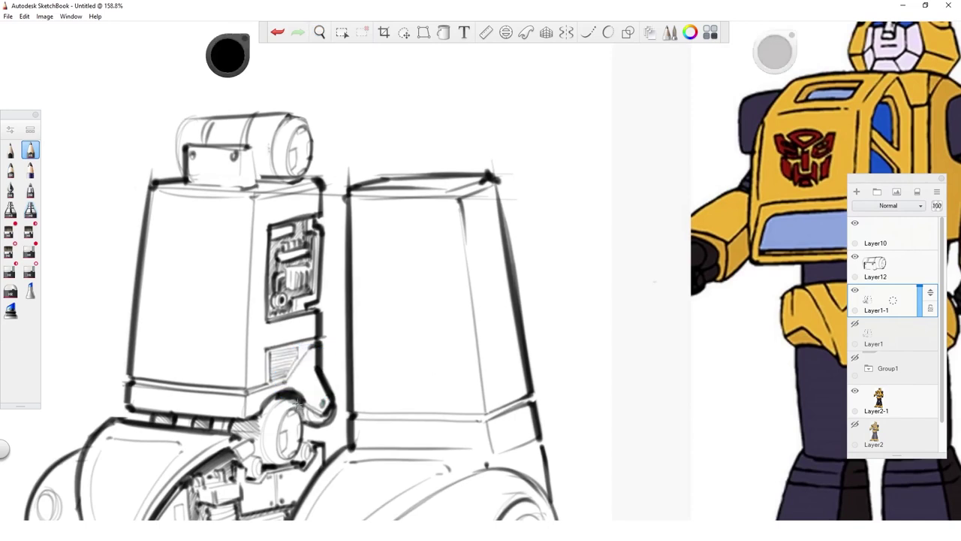
{"action": "mouse_move", "coordinate": [133, 361]}
{"action": "left_mouse_down"}
{"action": "mouse_move", "coordinate": [167, 345]}
{"action": "mouse_move", "coordinate": [132, 356]}
{"action": "left_mouse_up"}
{"action": "key", "text": "ctrl+z"}
{"action": "mouse_move", "coordinate": [169, 325]}
{"action": "left_mouse_down"}
{"action": "mouse_move", "coordinate": [180, 192]}
{"action": "mouse_move", "coordinate": [169, 326]}
{"action": "left_mouse_up"}
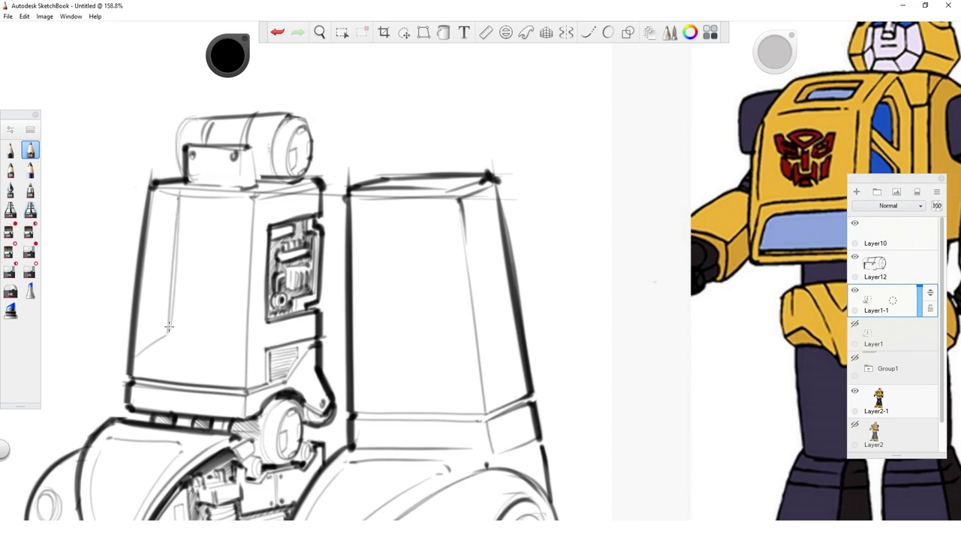
{"action": "left_click_drag", "start_coordinate": [135, 356], "coordinate": [168, 332]}
Step: Draw a matching panel crease down the right leg's front face, angling diagonally to the lower corner beside the side face
{"action": "key", "text": "space"}
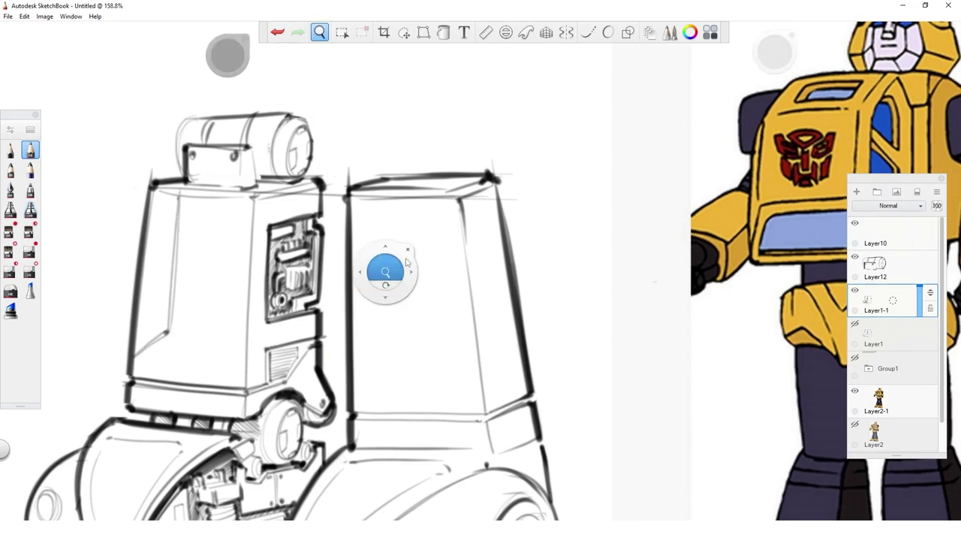
{"action": "left_click_drag", "start_coordinate": [424, 344], "coordinate": [409, 197]}
{"action": "mouse_move", "coordinate": [423, 346]}
{"action": "left_mouse_down"}
{"action": "mouse_move", "coordinate": [478, 398]}
{"action": "mouse_move", "coordinate": [418, 208]}
{"action": "mouse_move", "coordinate": [417, 335]}
{"action": "left_mouse_up"}
{"action": "key", "text": "e"}
{"action": "key", "text": "e"}
{"action": "left_click_drag", "start_coordinate": [418, 211], "coordinate": [424, 339]}
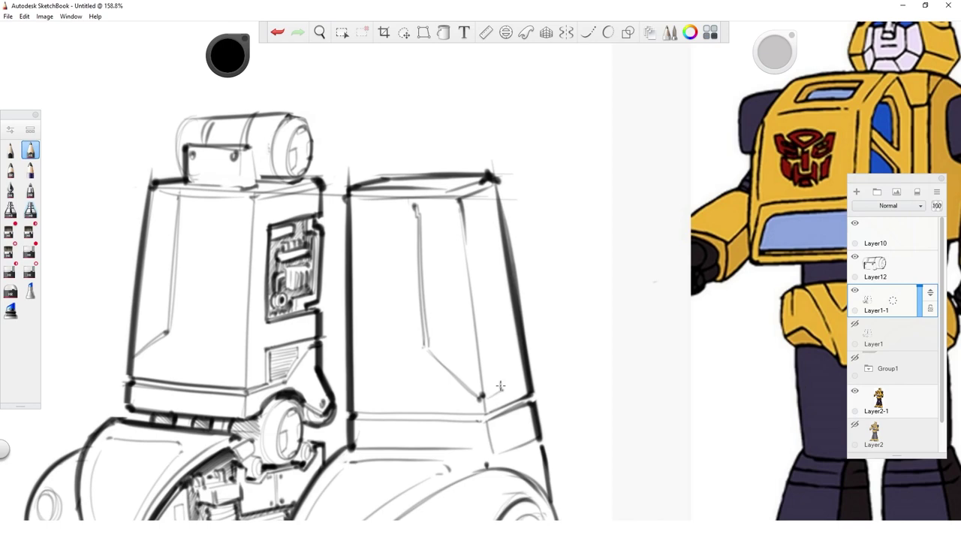
Step: Continue the right leg's crease around the lower corner with a short line onto the side face
{"action": "left_click_drag", "start_coordinate": [485, 398], "coordinate": [507, 391]}
{"action": "key", "text": "space"}
{"action": "left_click_drag", "start_coordinate": [565, 326], "coordinate": [490, 383]}
{"action": "left_click_drag", "start_coordinate": [515, 413], "coordinate": [511, 405]}
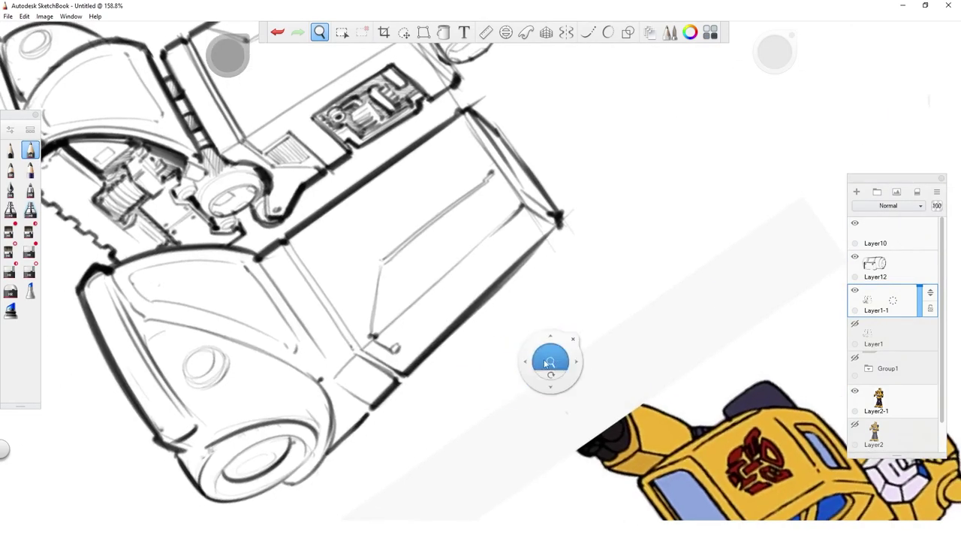
{"action": "left_click_drag", "start_coordinate": [551, 363], "coordinate": [490, 396]}
{"action": "mouse_move", "coordinate": [655, 342]}
{"action": "left_mouse_down"}
{"action": "mouse_move", "coordinate": [635, 243]}
{"action": "mouse_move", "coordinate": [612, 215]}
{"action": "left_mouse_up"}
{"action": "left_click_drag", "start_coordinate": [626, 267], "coordinate": [528, 278]}
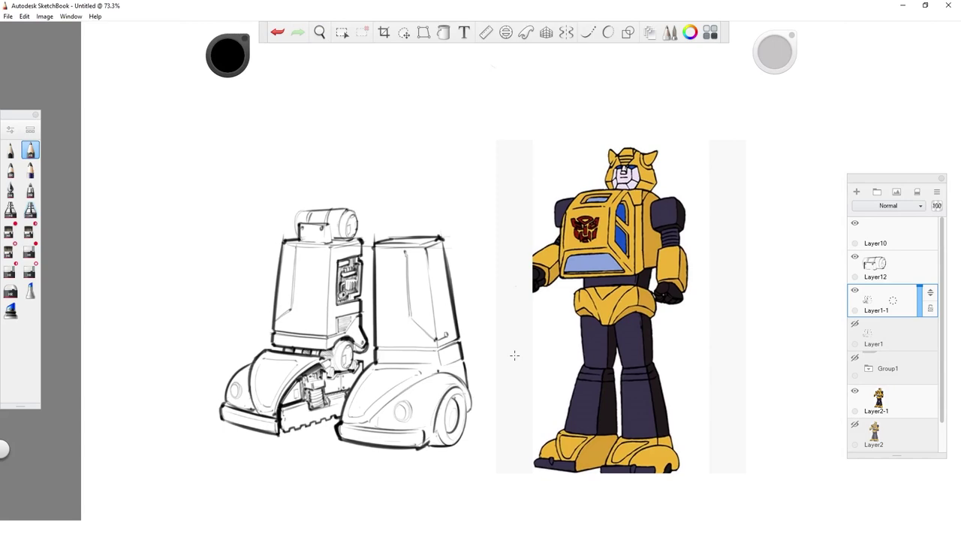